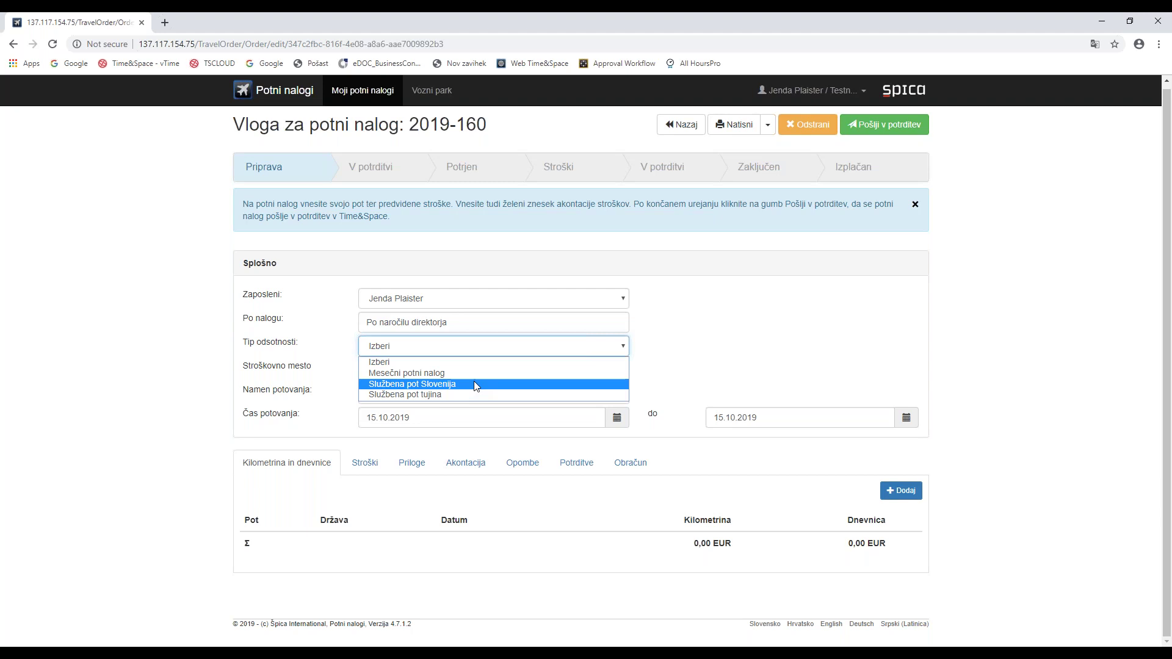
Fill in the travel request with absence type Službena pot Slovenija, cost centre 2012, purpose Webinar and end date 16.10.2019.
click(474, 381)
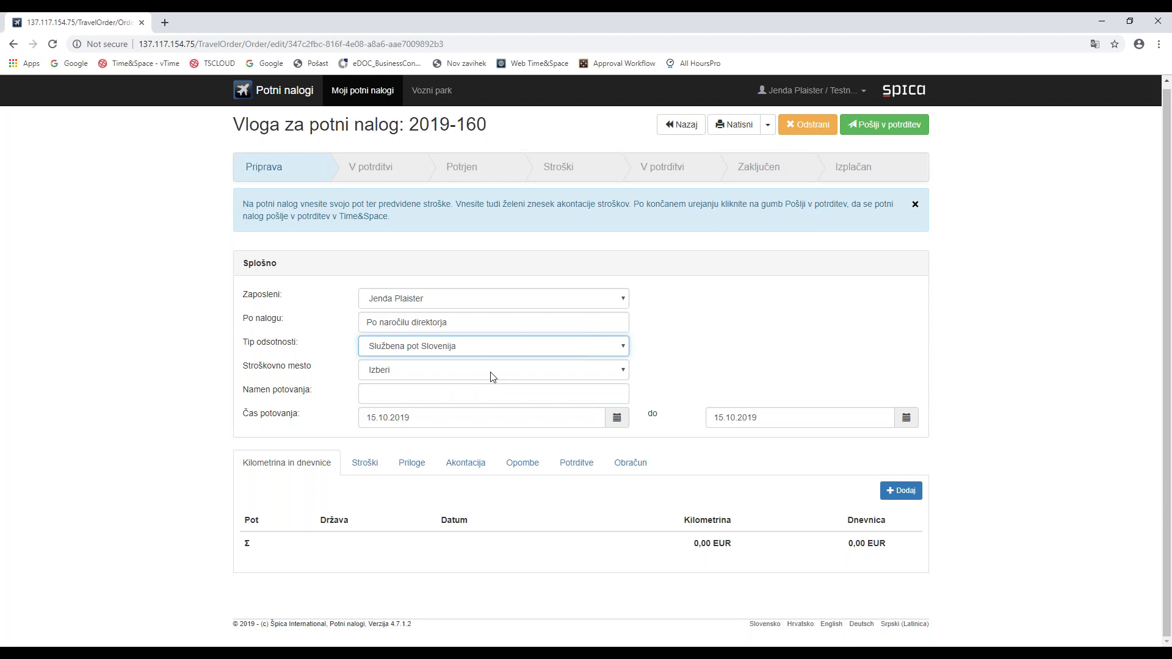
click(492, 372)
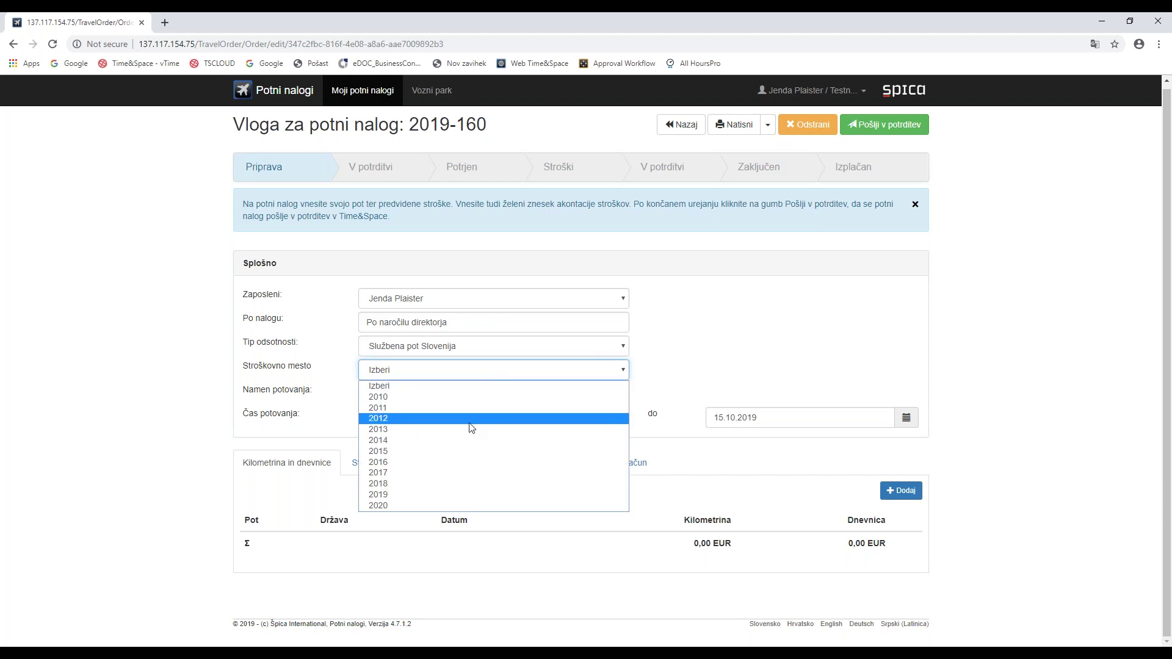
click(471, 420)
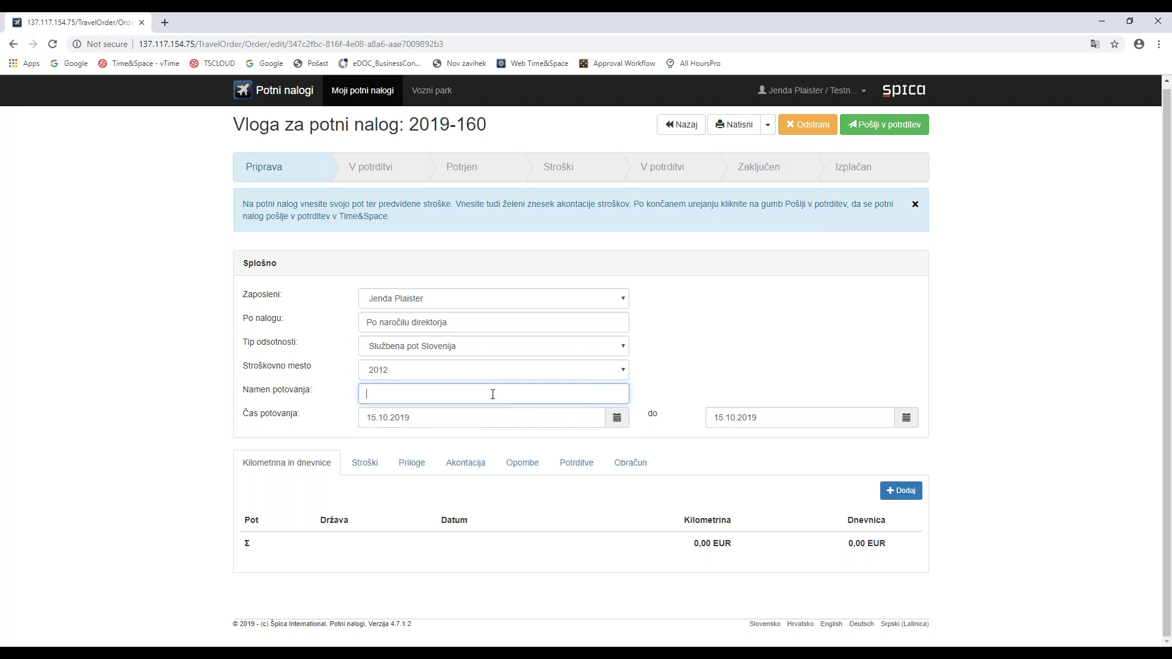
text(Webinar)
click(664, 345)
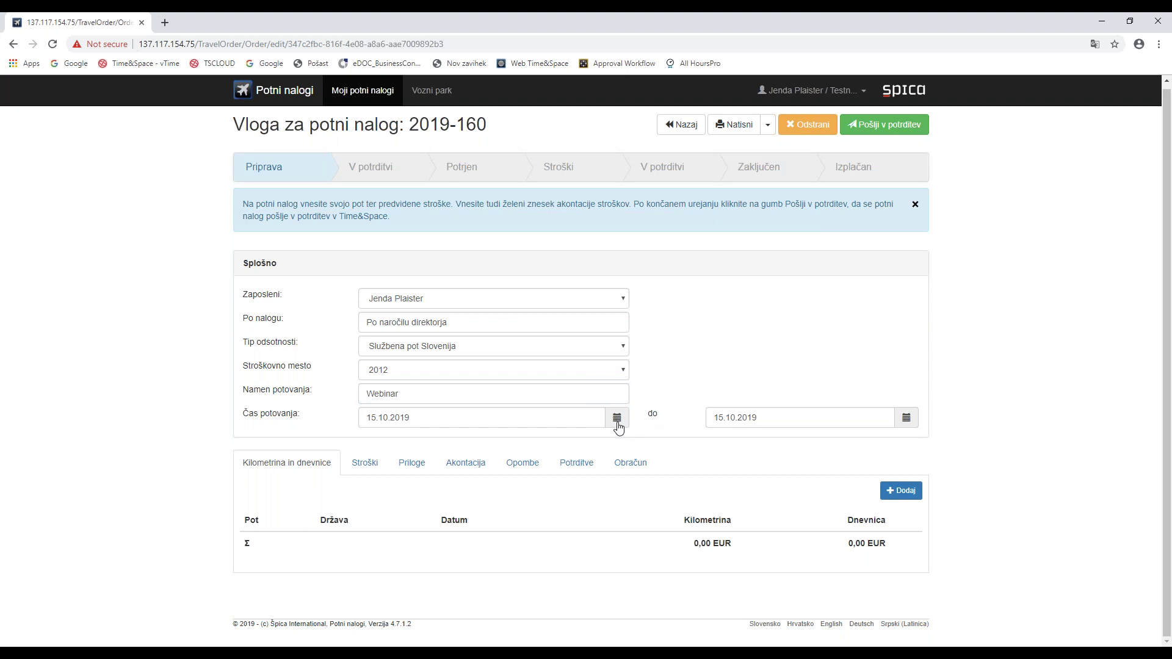
click(905, 419)
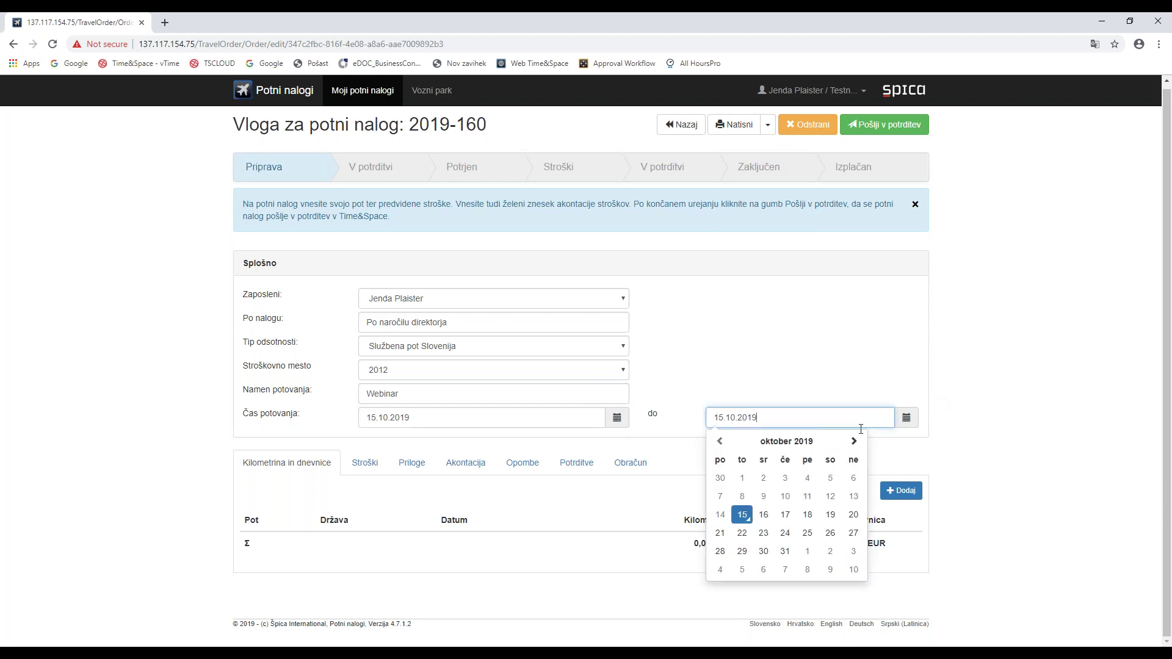
click(766, 514)
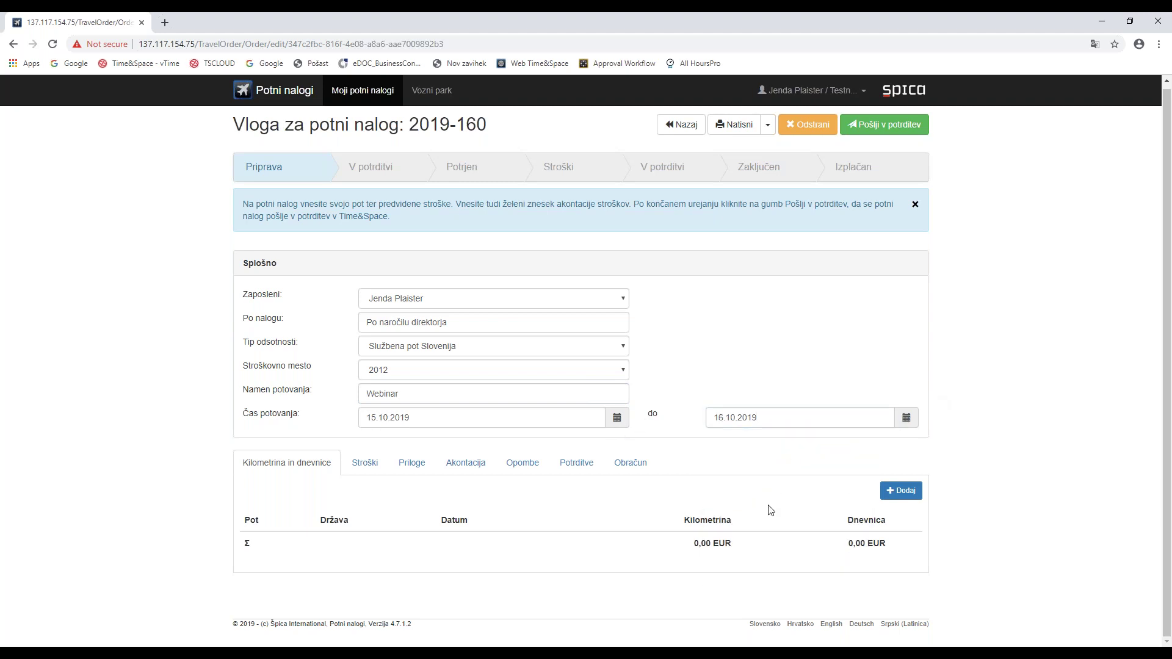
Add a mileage and per diem entry using Privatno vozilo as the means of transport and Vozilo Privat 1 as the vehicle.
click(900, 490)
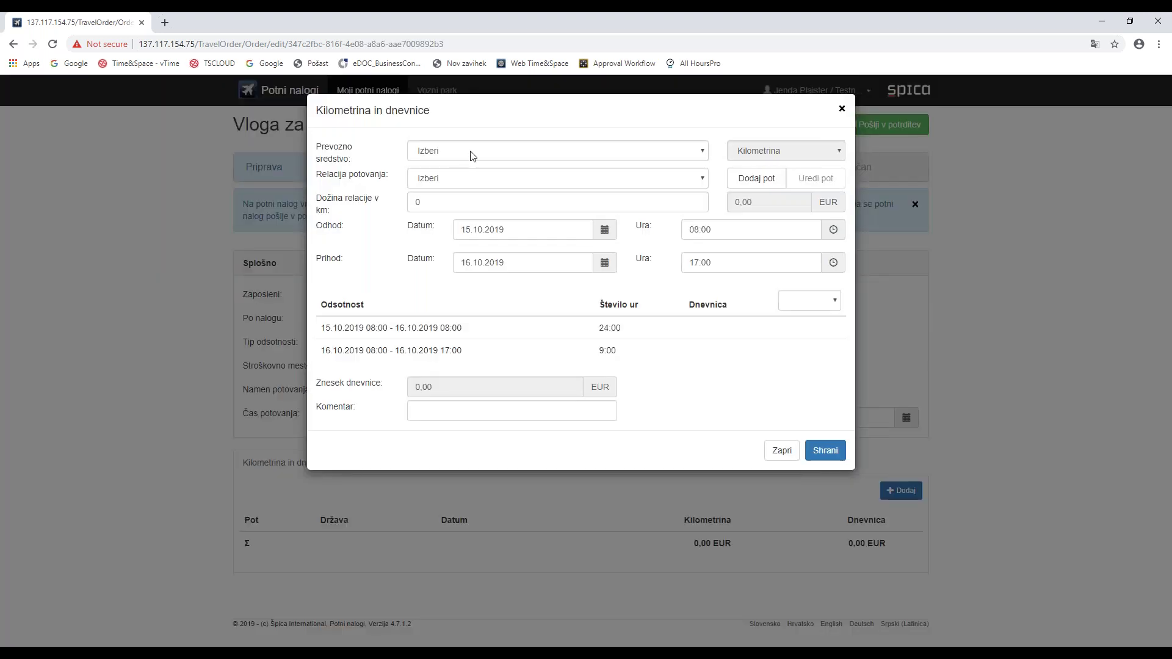
click(473, 153)
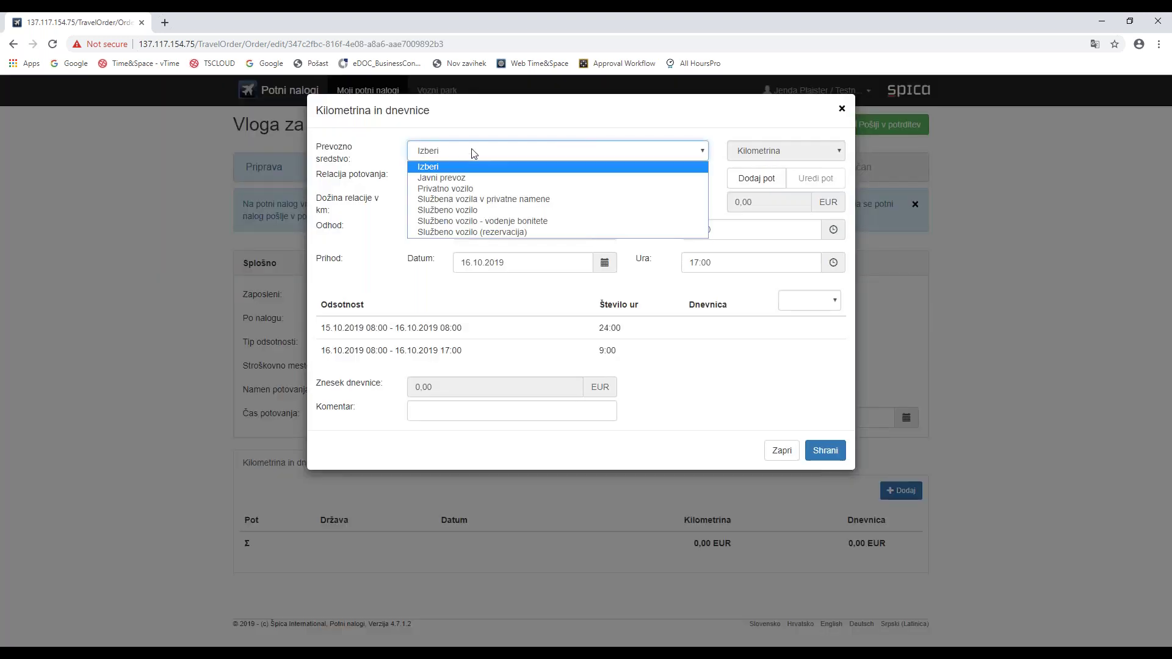
click(475, 191)
click(479, 183)
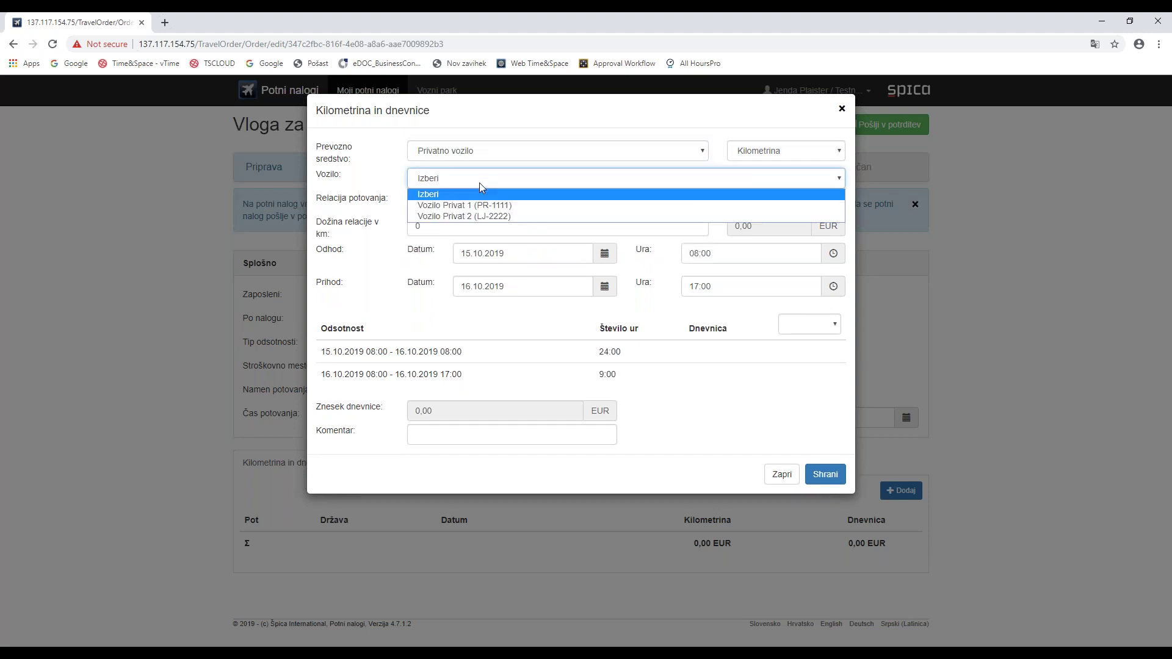
click(474, 205)
Choose the predefined route Ljubljana - Koper - Ljubljana for the mileage entry.
click(475, 205)
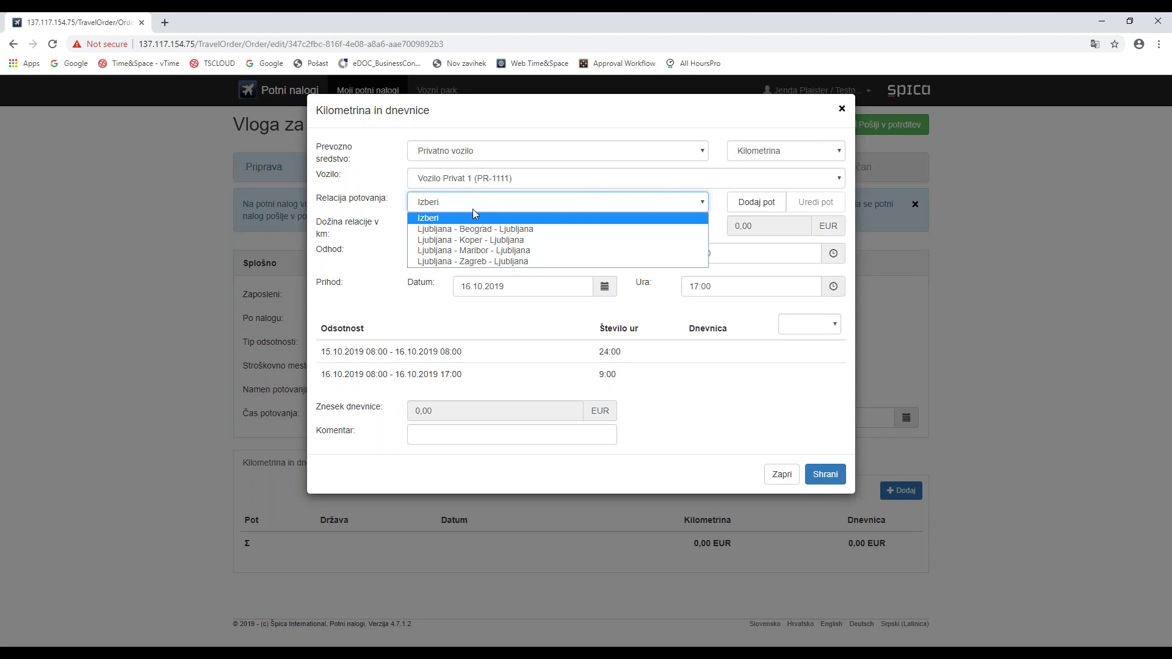
click(750, 205)
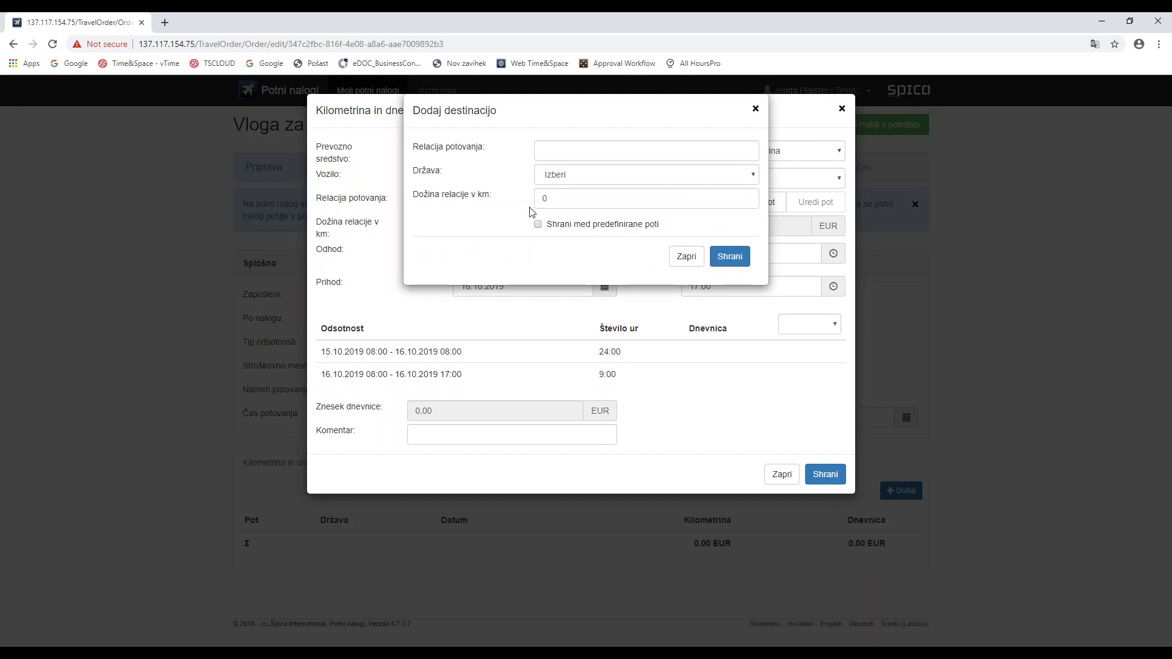
click(755, 110)
click(590, 203)
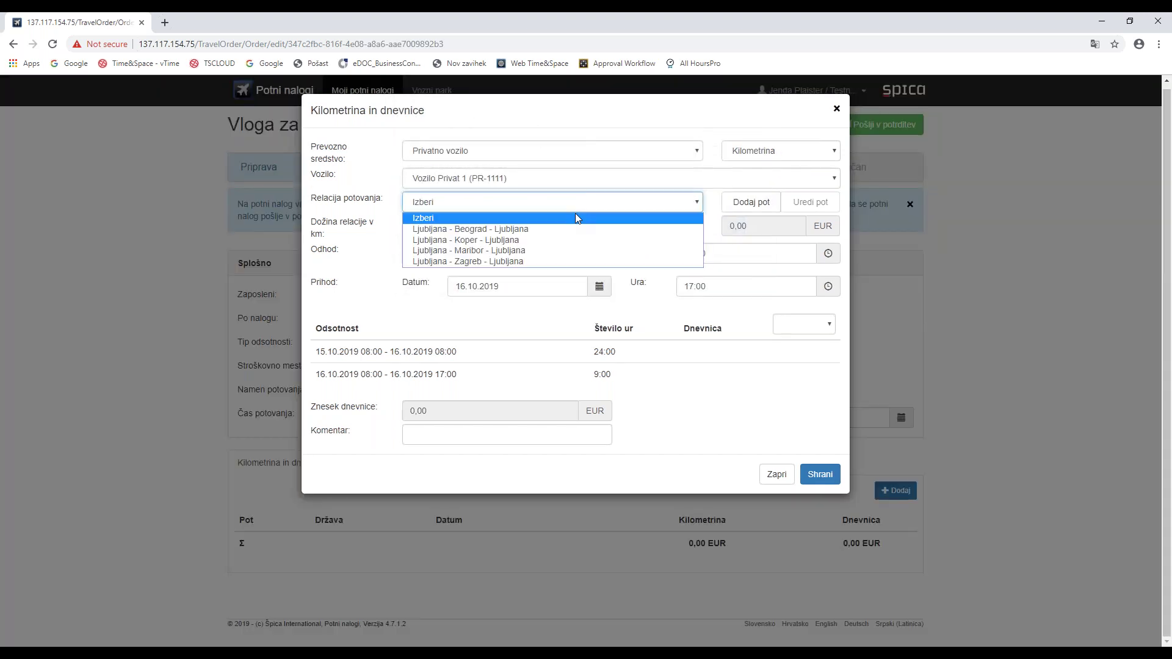
click(535, 239)
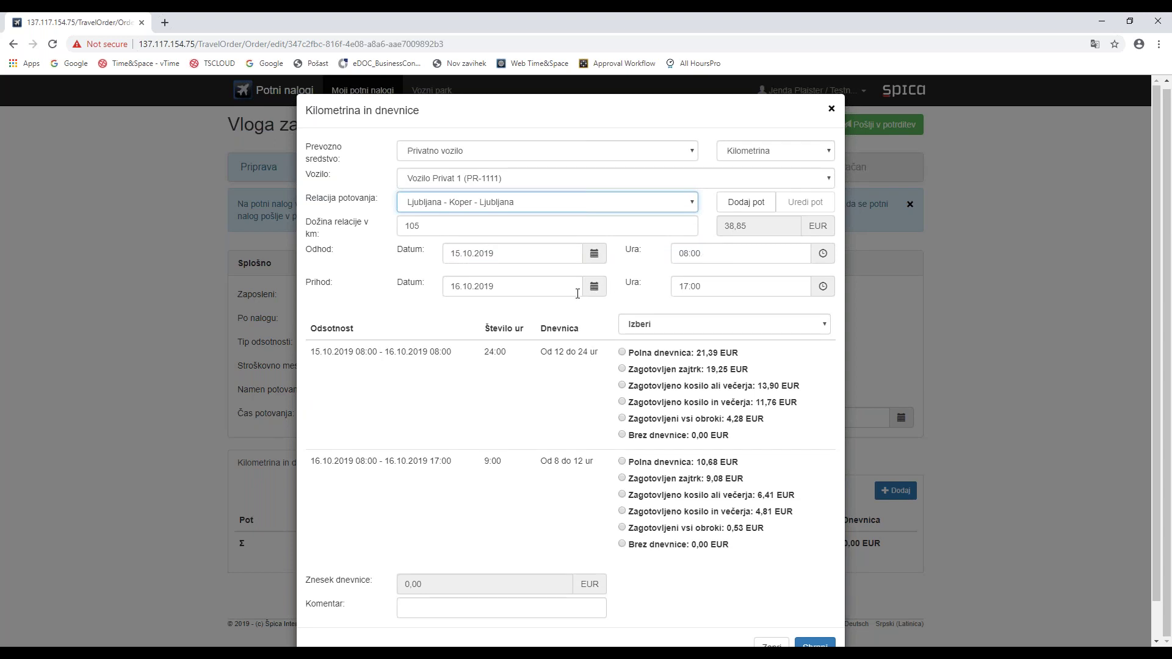
Set the arrival time on 16.10.2019 to 20:00.
click(707, 282)
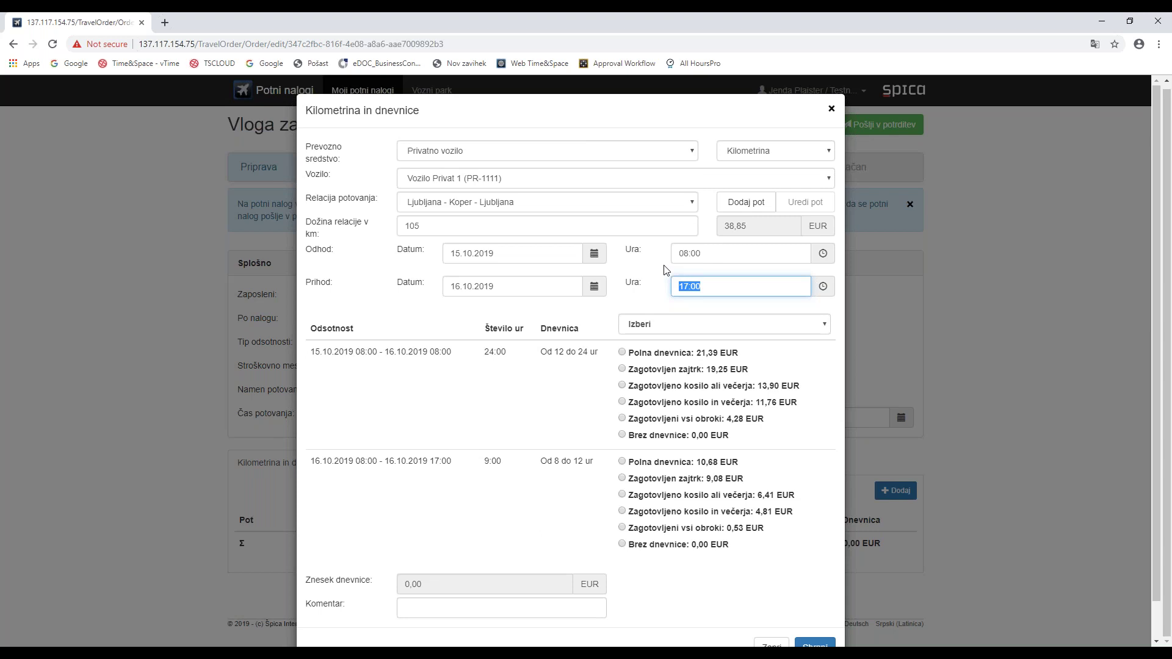
text(2000)
click(586, 465)
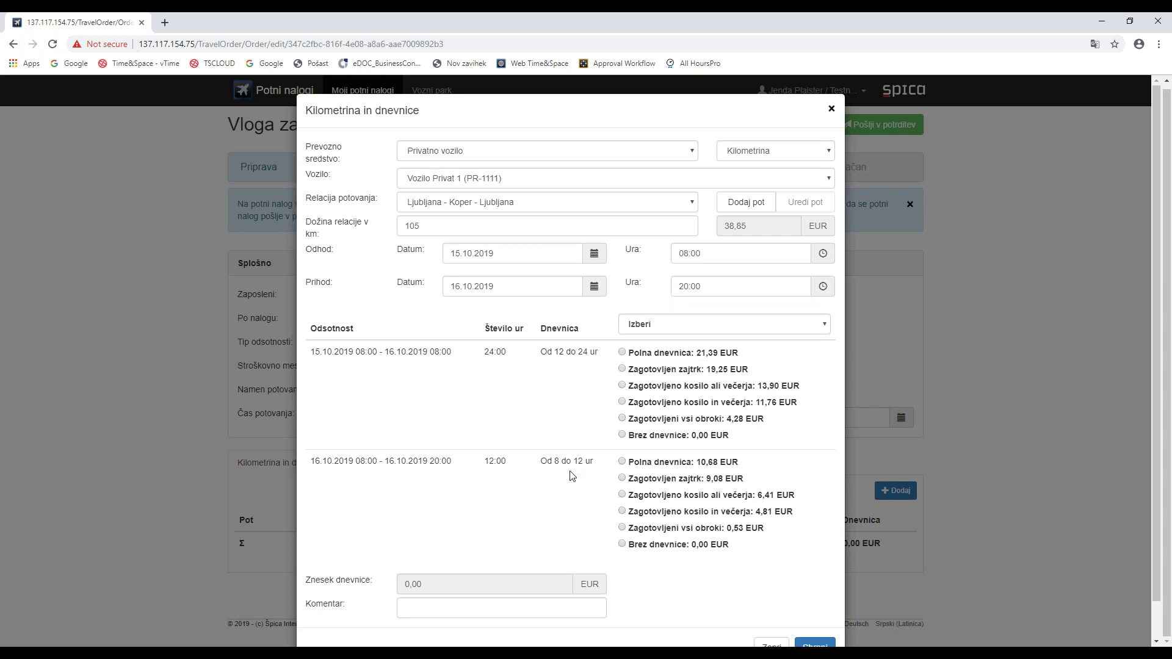
Set the arrival time on 16.10.2019 to 22:00.
click(708, 286)
text(21)
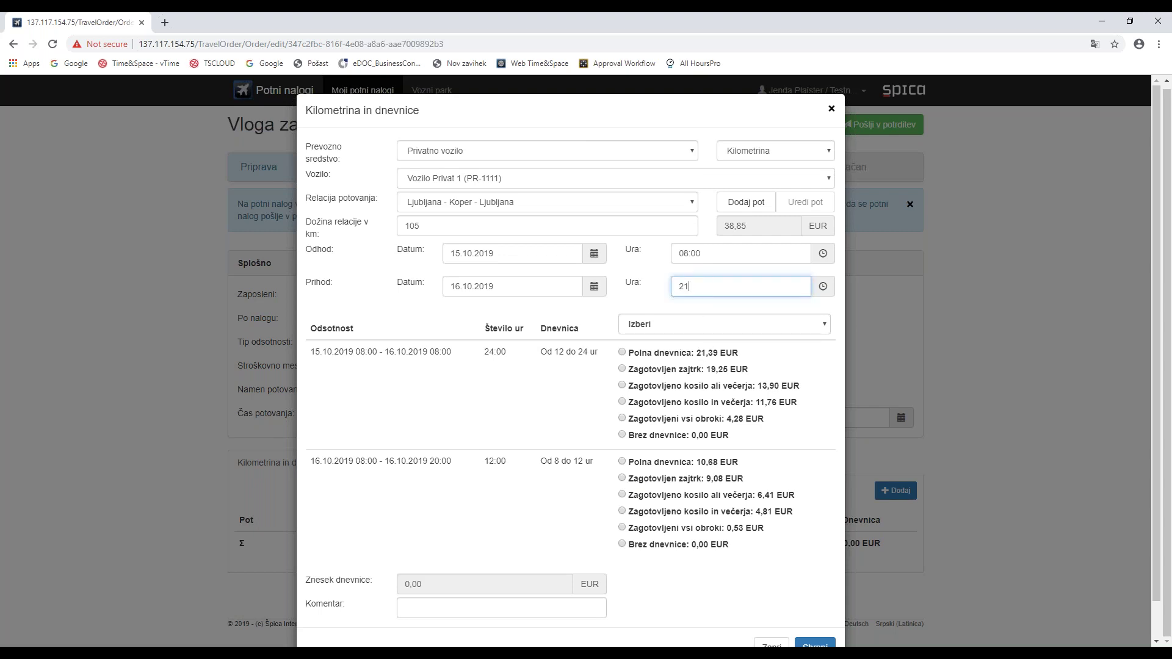
key(BackSpace)
text(200)
click(648, 285)
Select Brez dnevnice as the per diem for both absence periods and save the mileage entry.
click(661, 464)
click(670, 355)
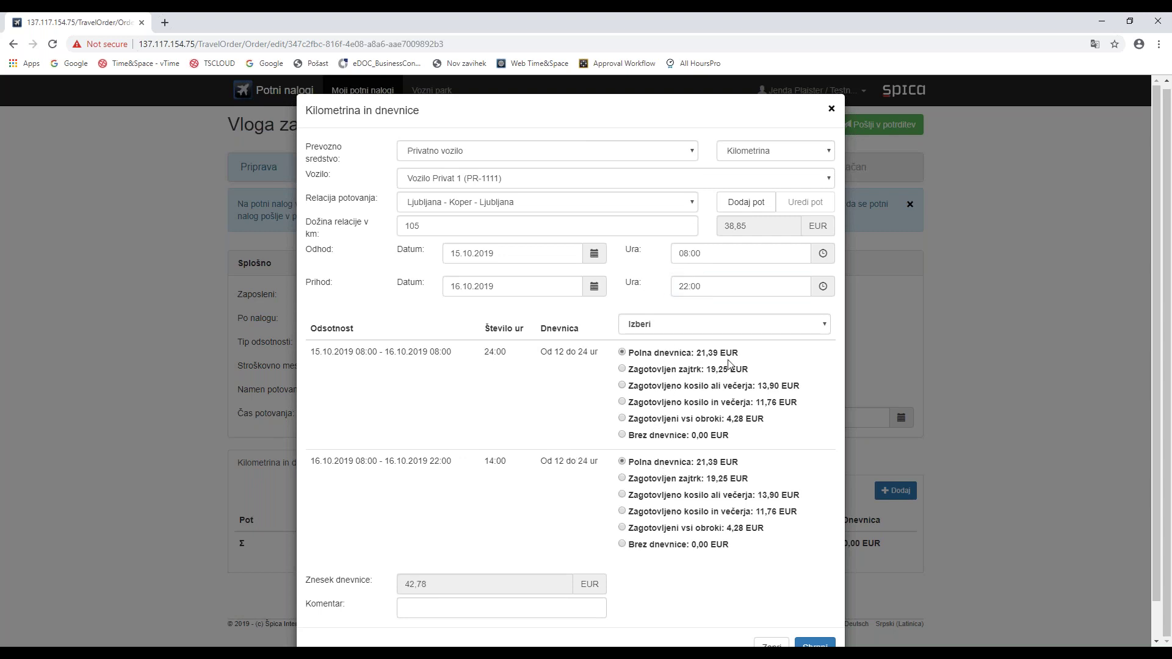
click(662, 435)
click(638, 547)
scroll(544, 387, down, 1)
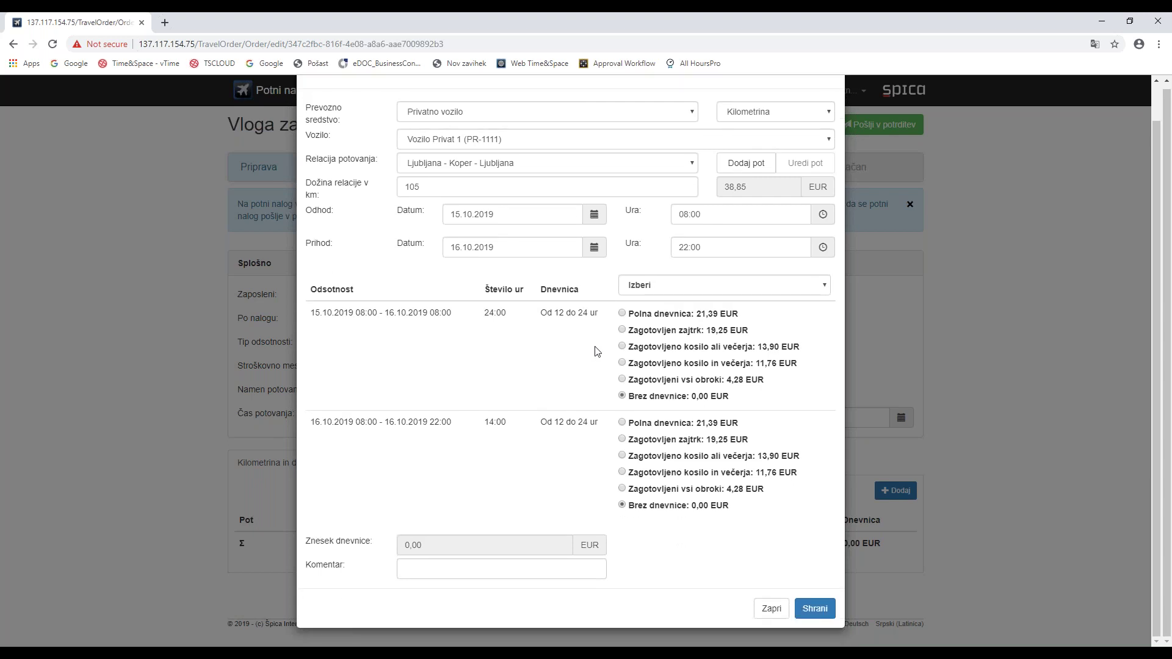
click(806, 607)
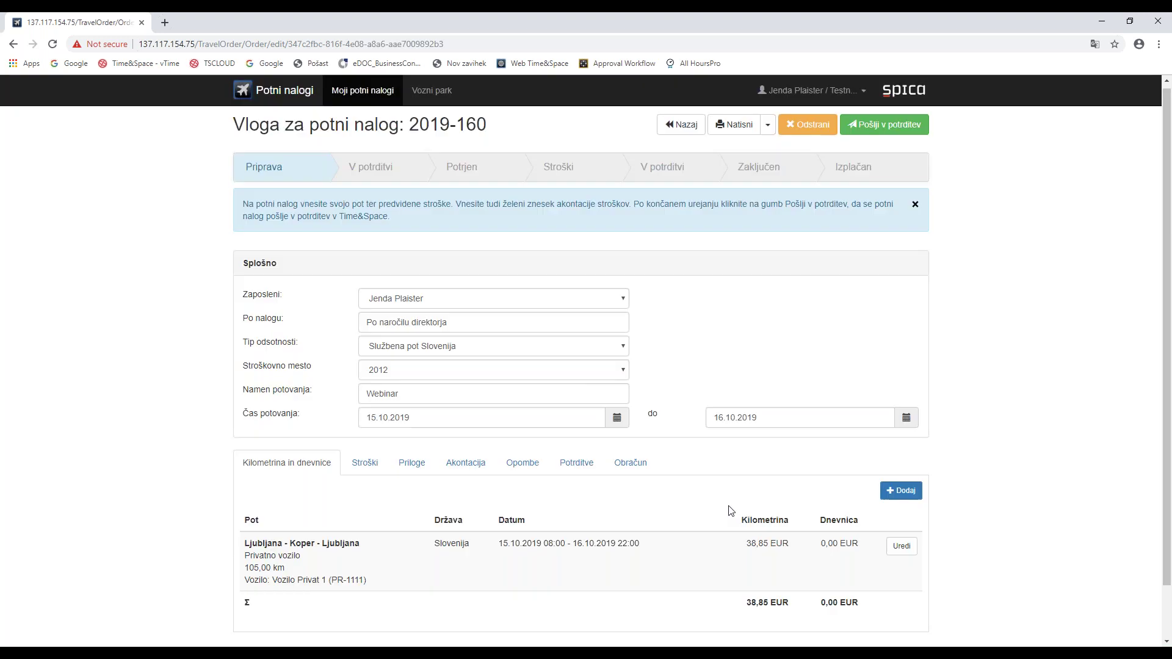
Review the travel order's added route and send the Webinar request for approval.
scroll(708, 495, down, 1)
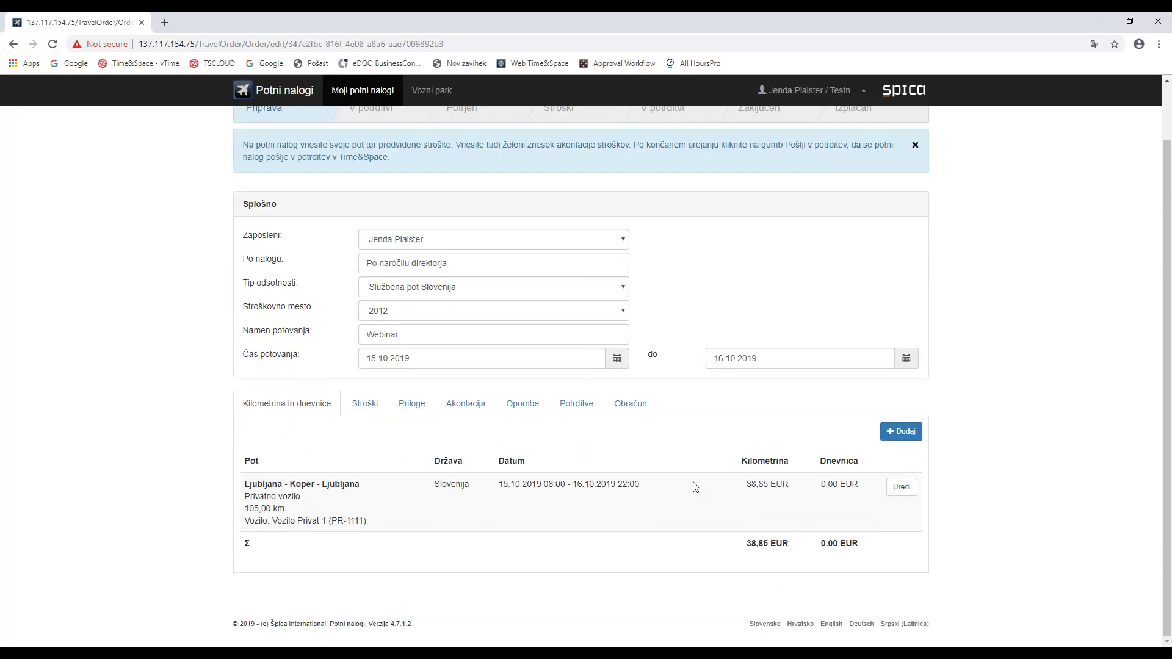
scroll(693, 486, up, 1)
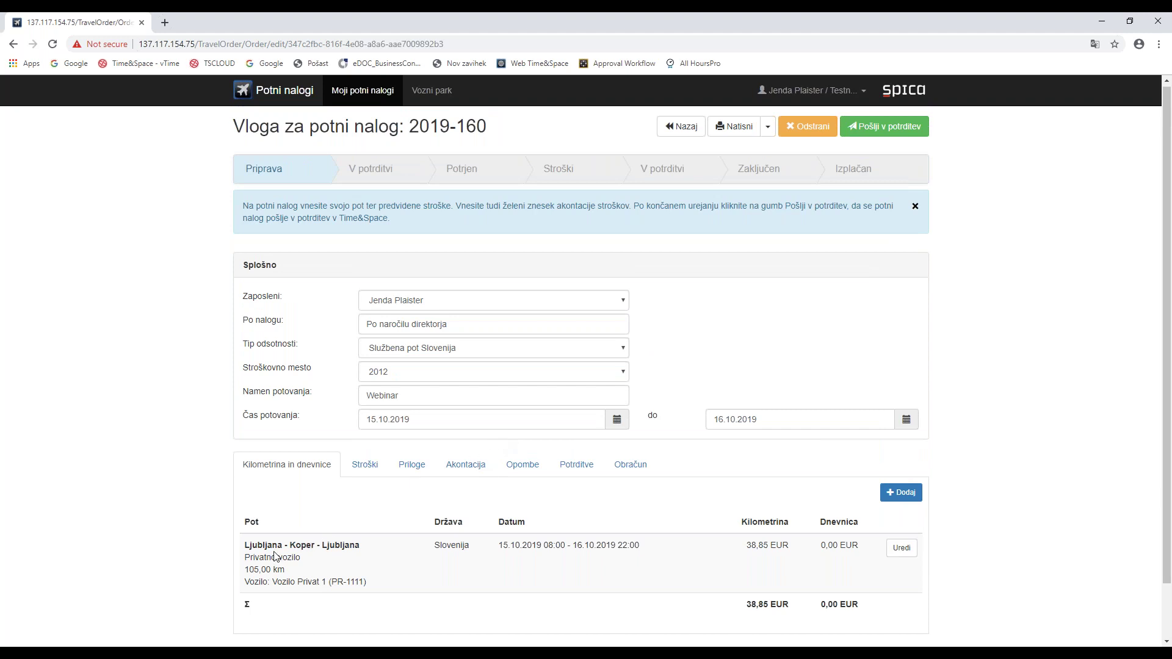
scroll(645, 464, up, 1)
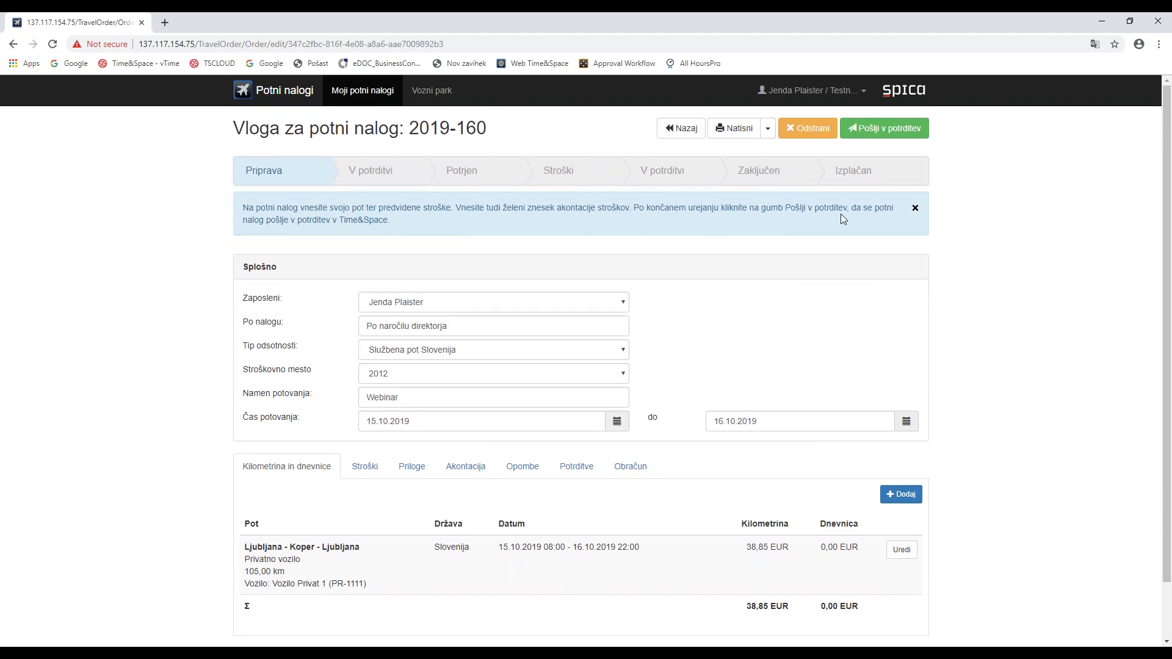
click(885, 128)
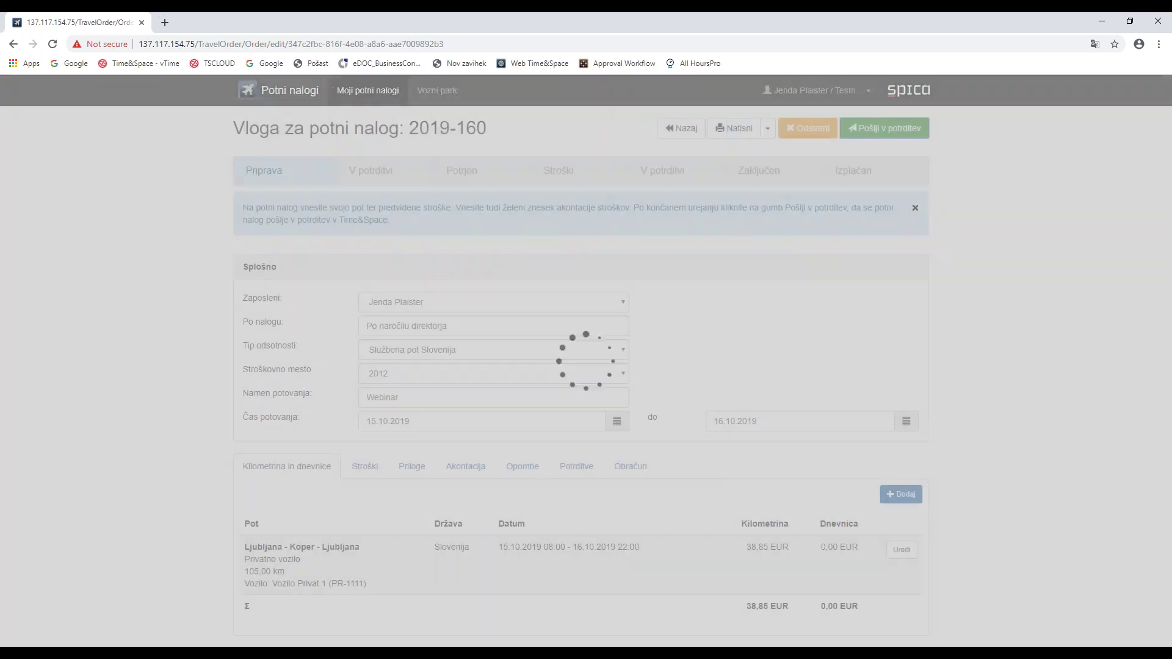
click(740, 146)
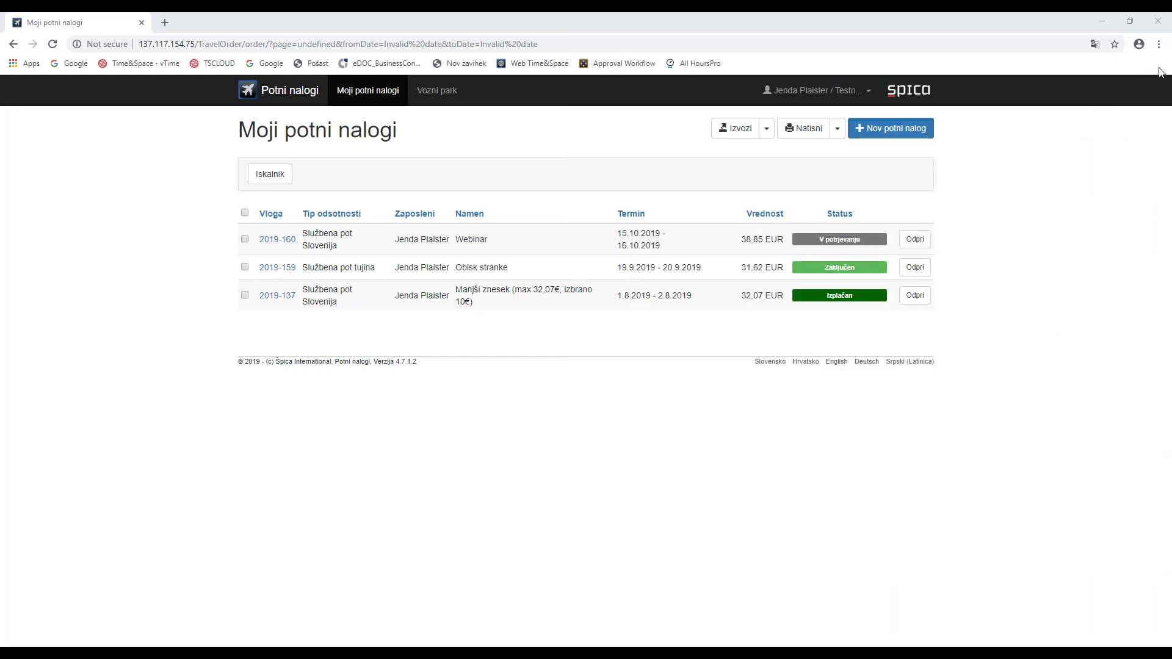
Switch to the approver's browser window and open the Webinar request from the co-workers' travel orders.
drag(1159, 72, 948, 1)
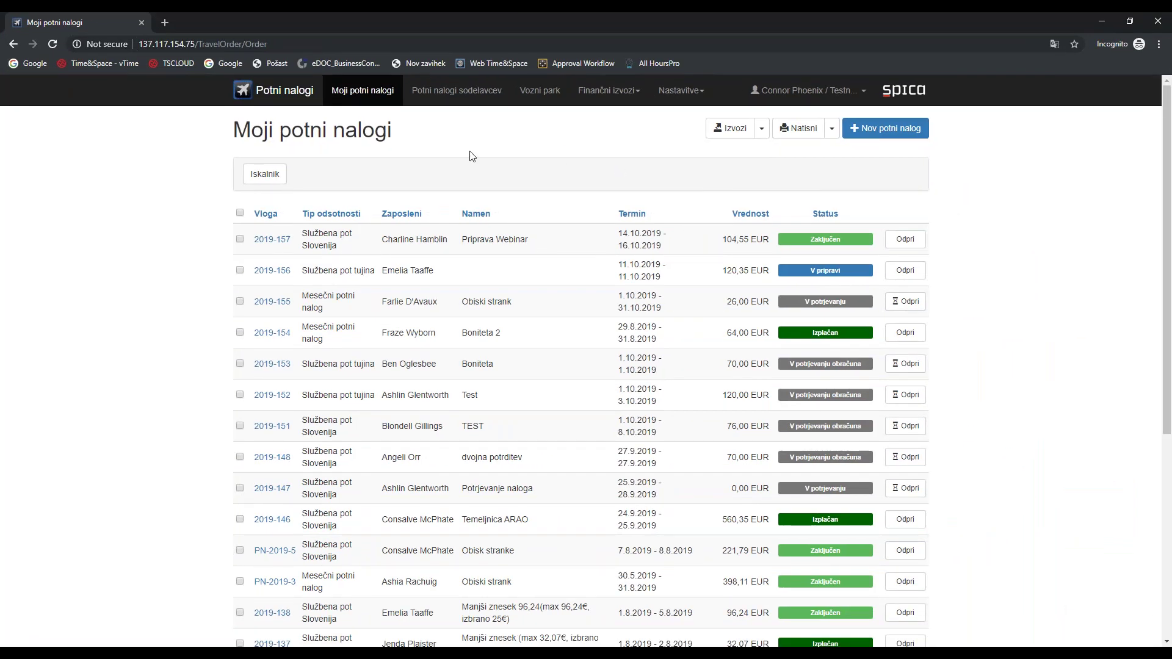
click(464, 96)
click(465, 103)
scroll(687, 204, down, 1)
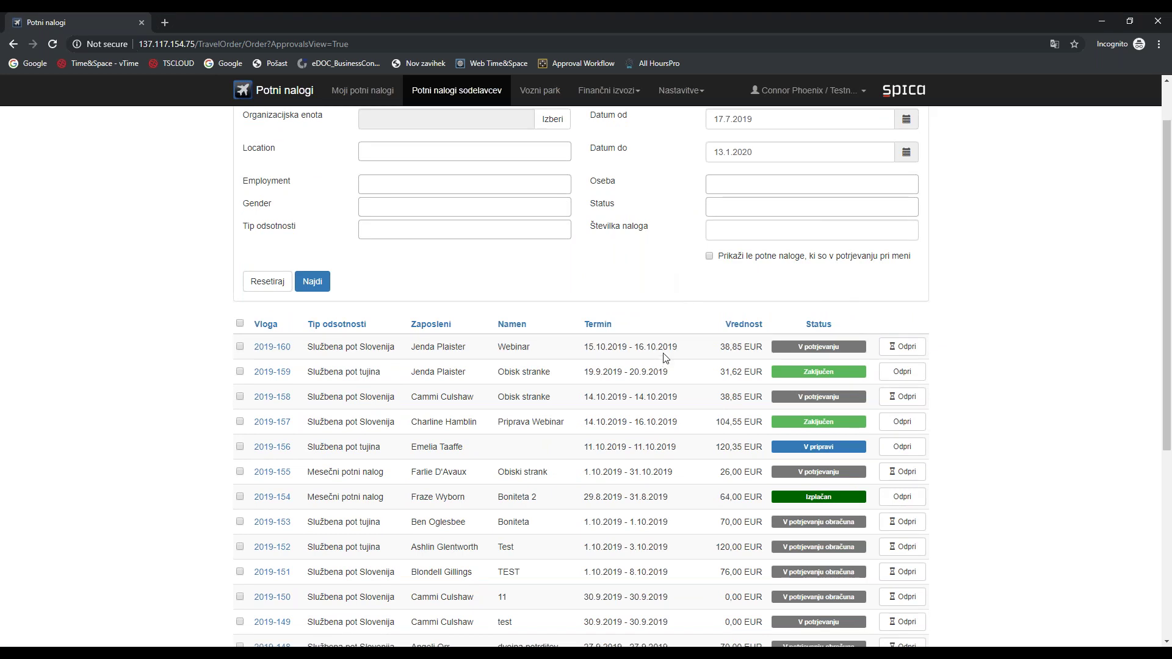
scroll(671, 359, up, 1)
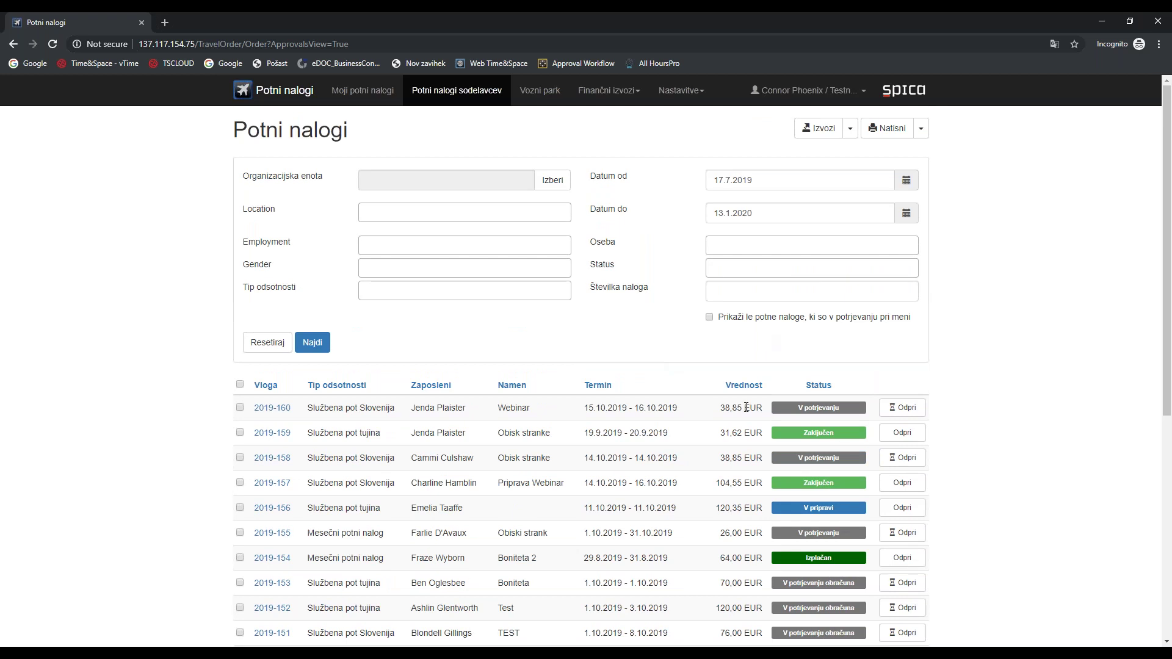
click(902, 408)
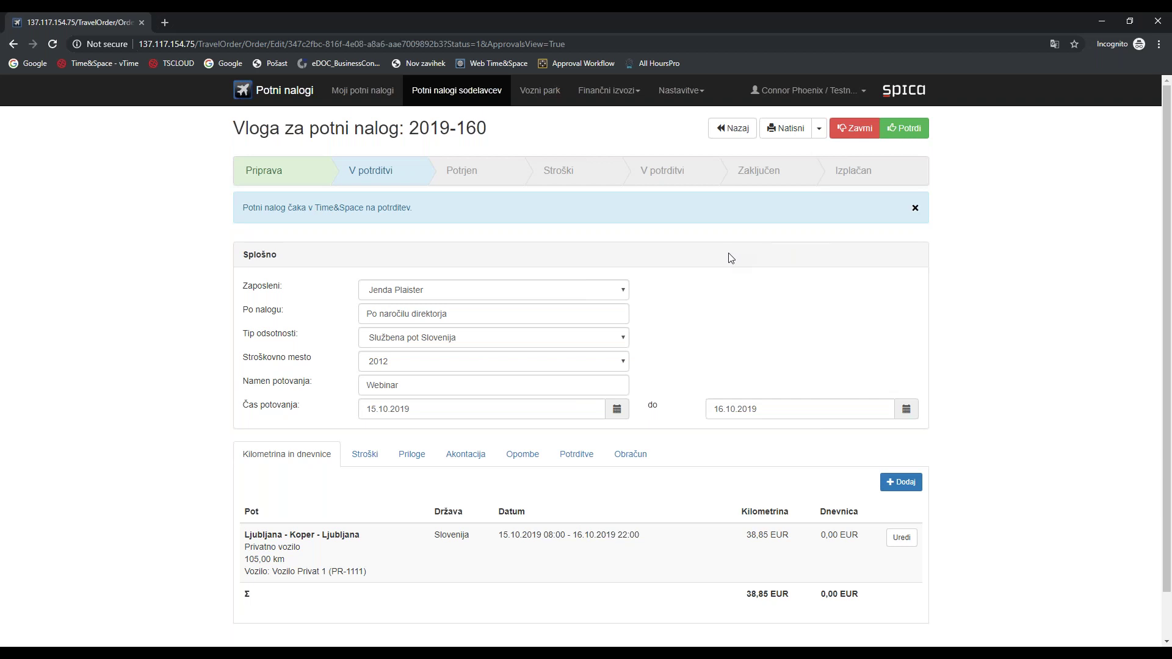
Review the request and save the note "Izberi službeno vozilo" on the travel order.
scroll(723, 255, down, 2)
scroll(723, 255, up, 2)
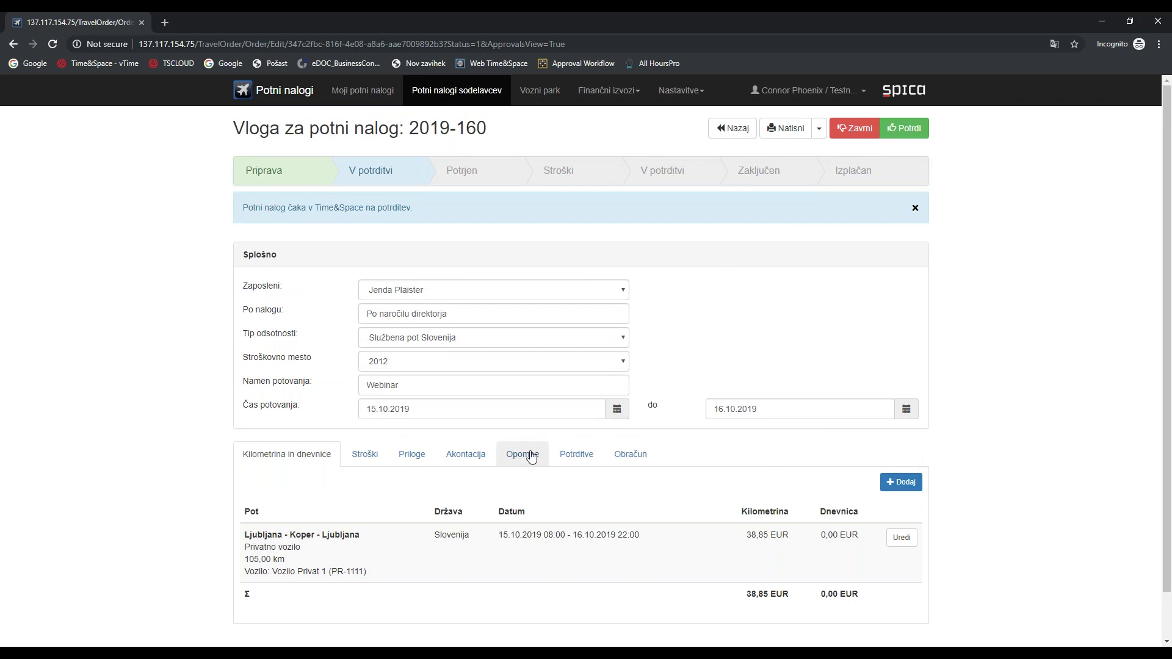
scroll(497, 474, down, 1)
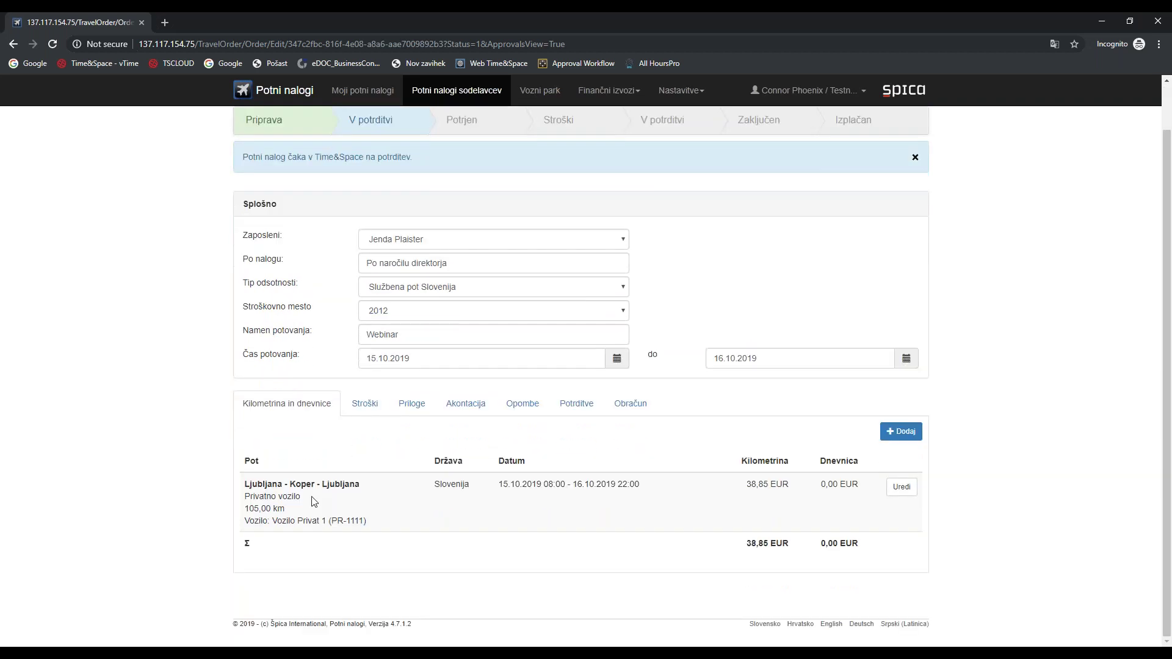
click(508, 407)
click(511, 454)
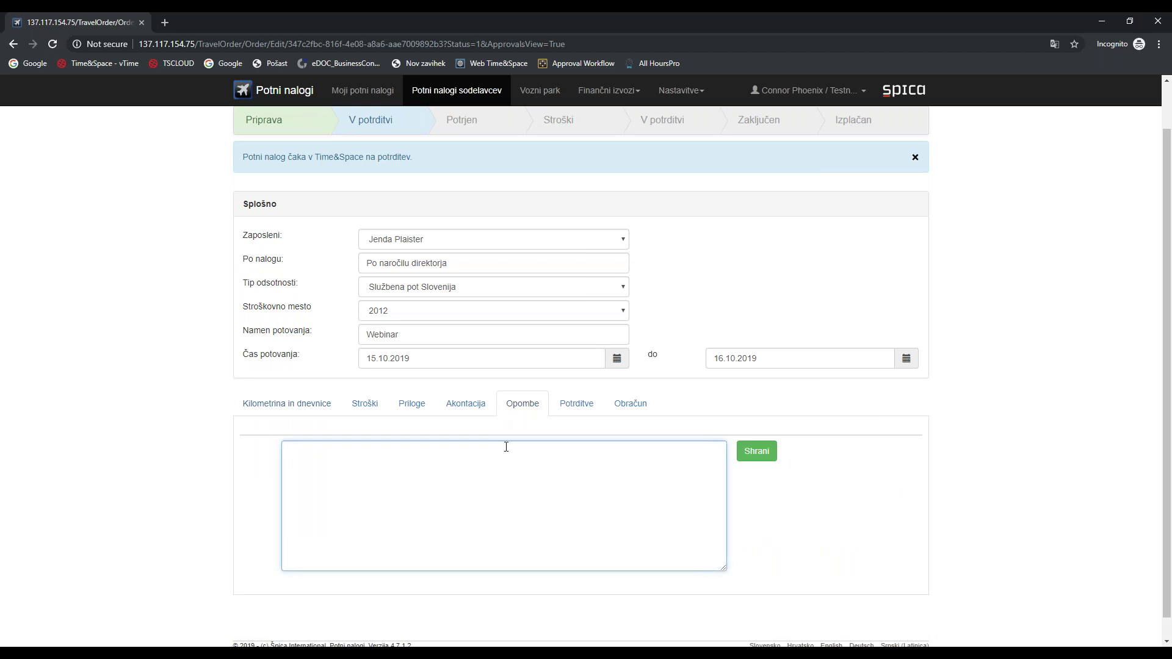
text(Szberi služeno vozilo)
click(741, 450)
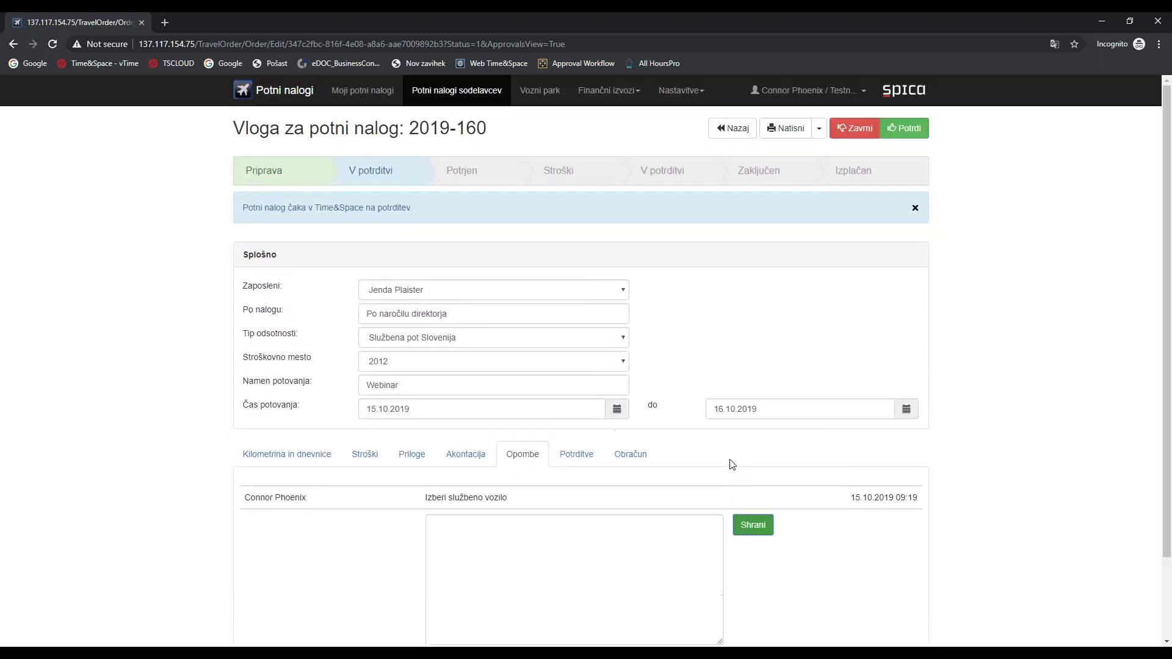
Approve the Webinar travel order and reload the travel order list in the employee's browser window.
click(908, 133)
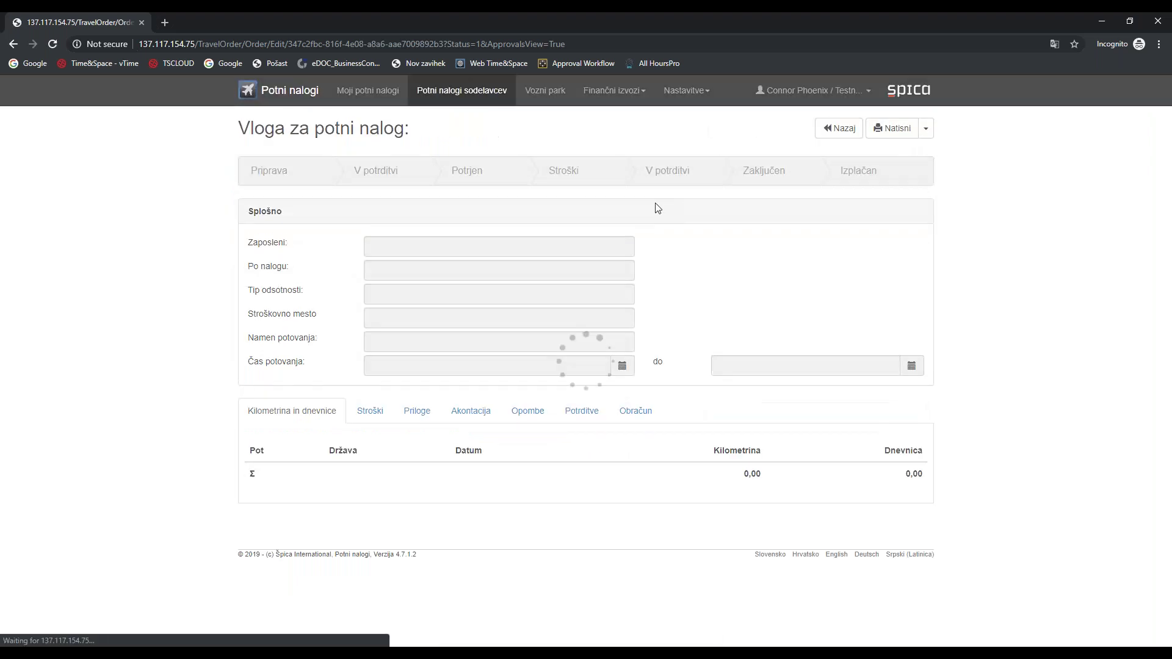
click(1093, 22)
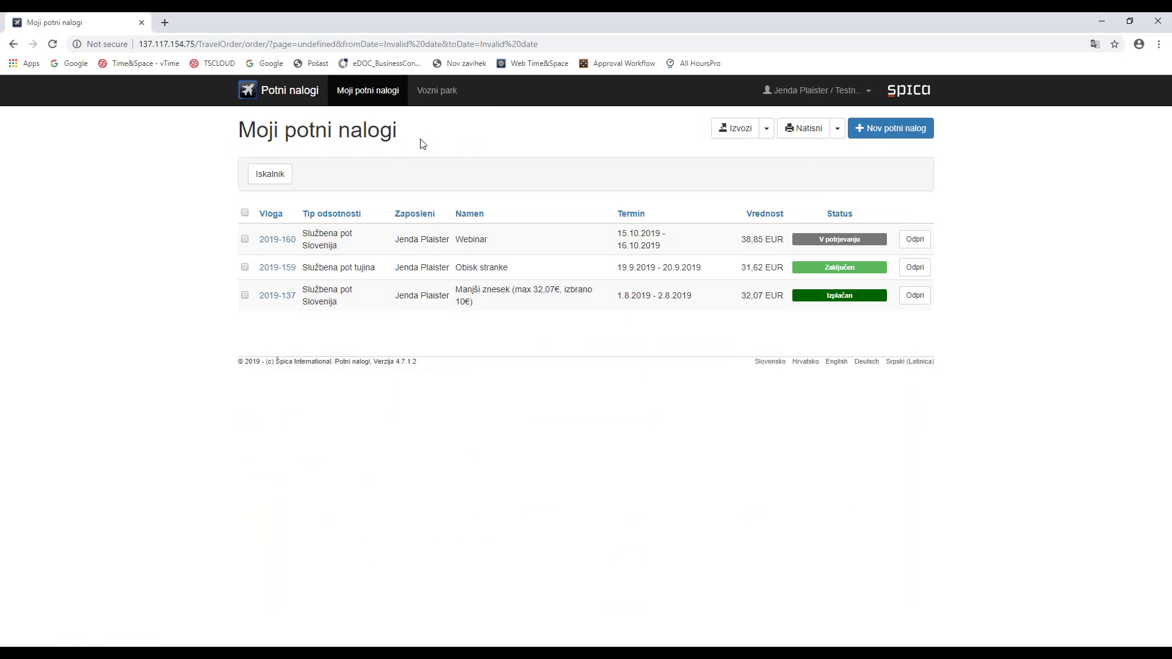
click(377, 97)
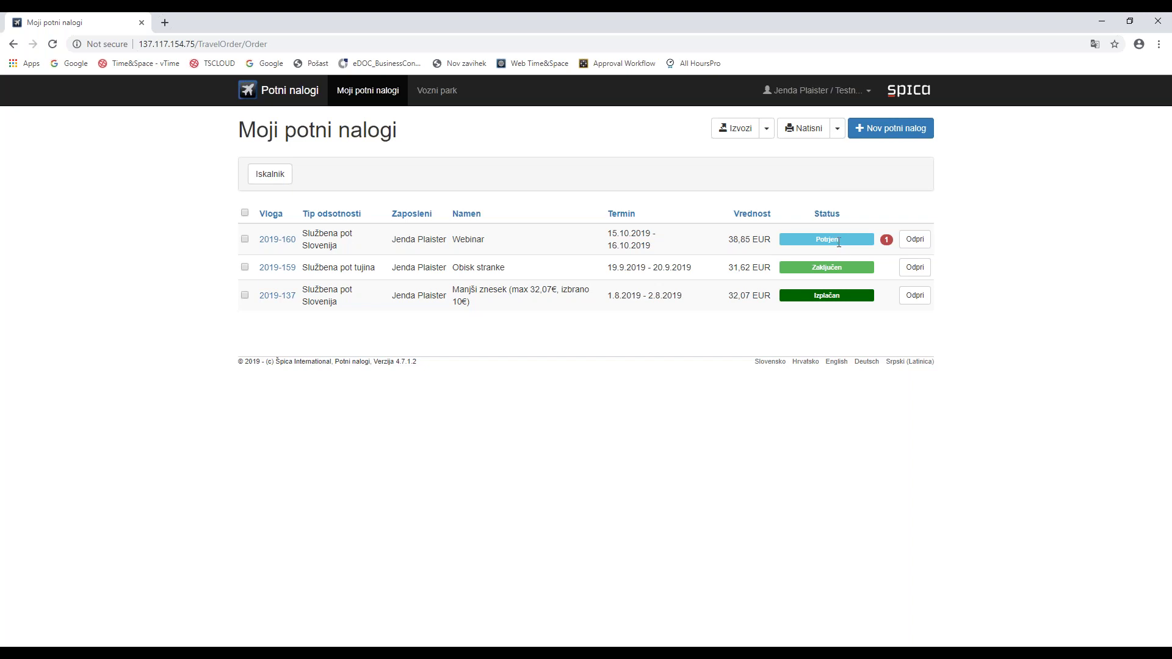
Open the Webinar travel order and read the approver's note in its remarks.
click(915, 239)
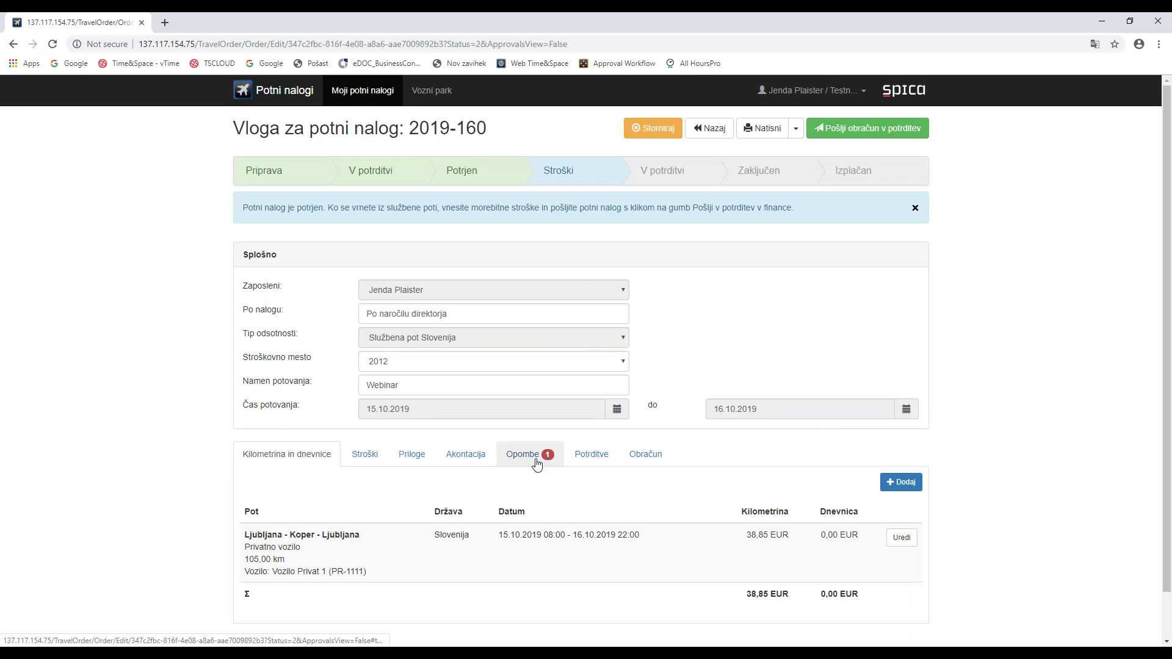
click(542, 464)
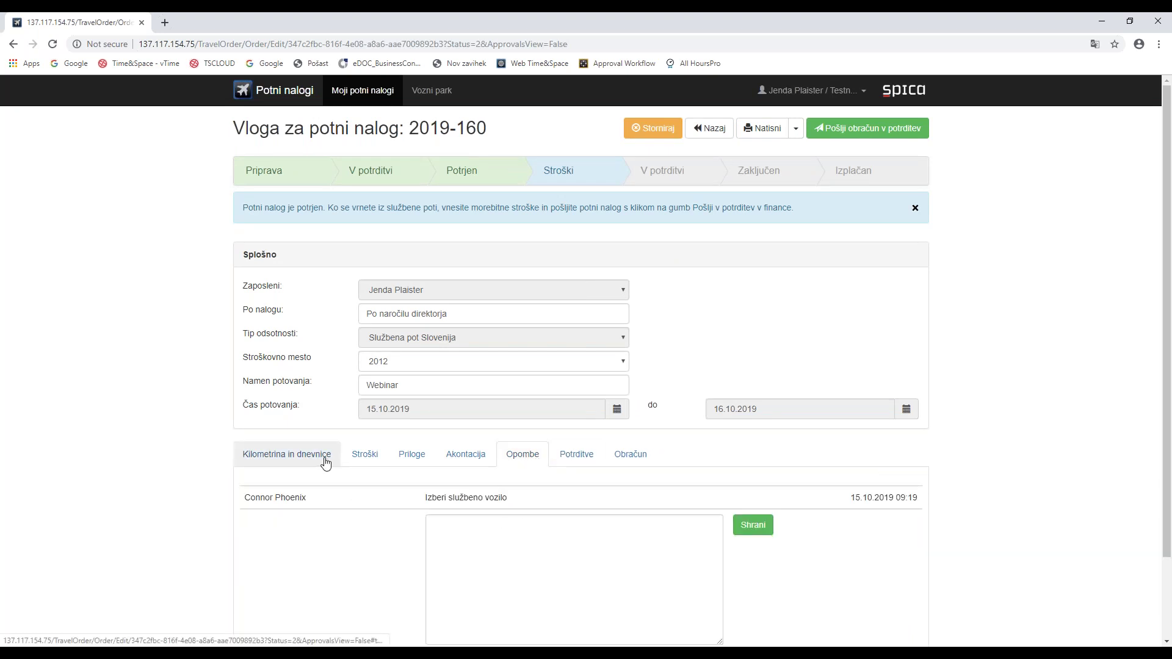
scroll(322, 458, down, 1)
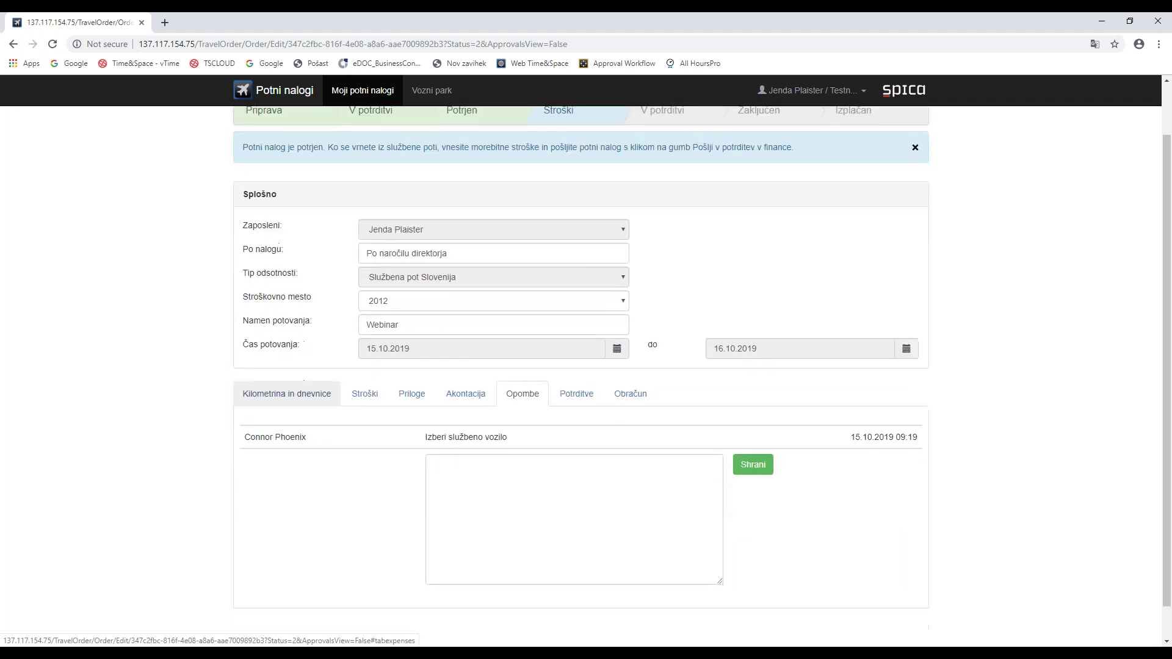
Change the means of transport for the Ljubljana - Koper - Ljubljana route to Službeno vozilo and save the entry.
click(322, 398)
click(901, 486)
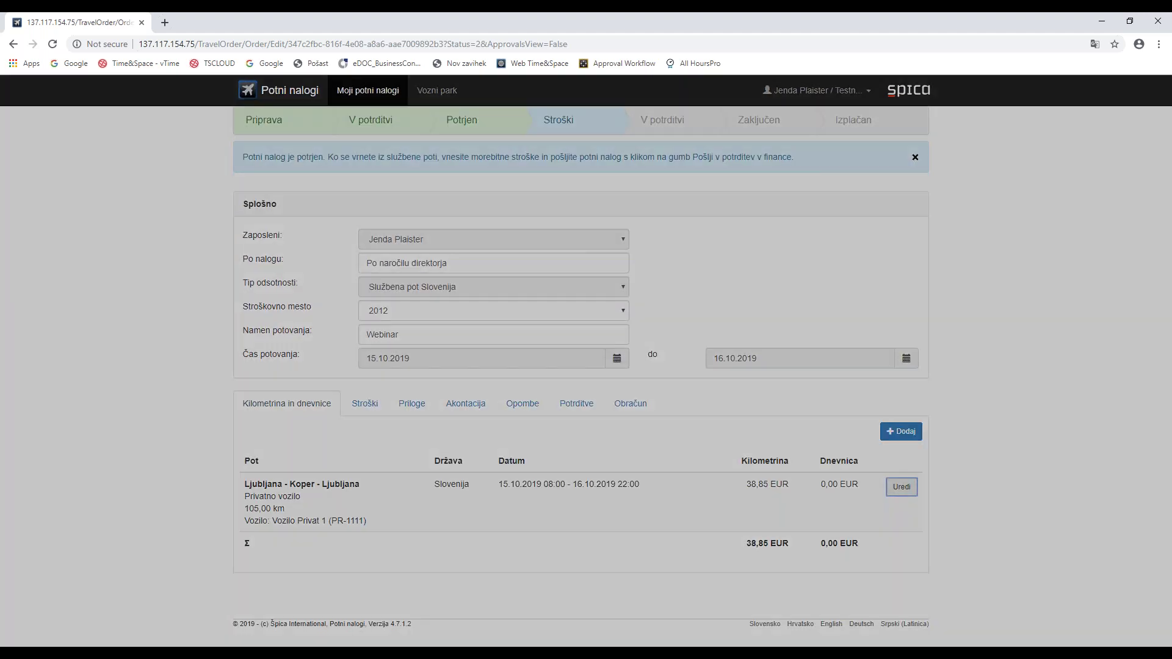
click(597, 157)
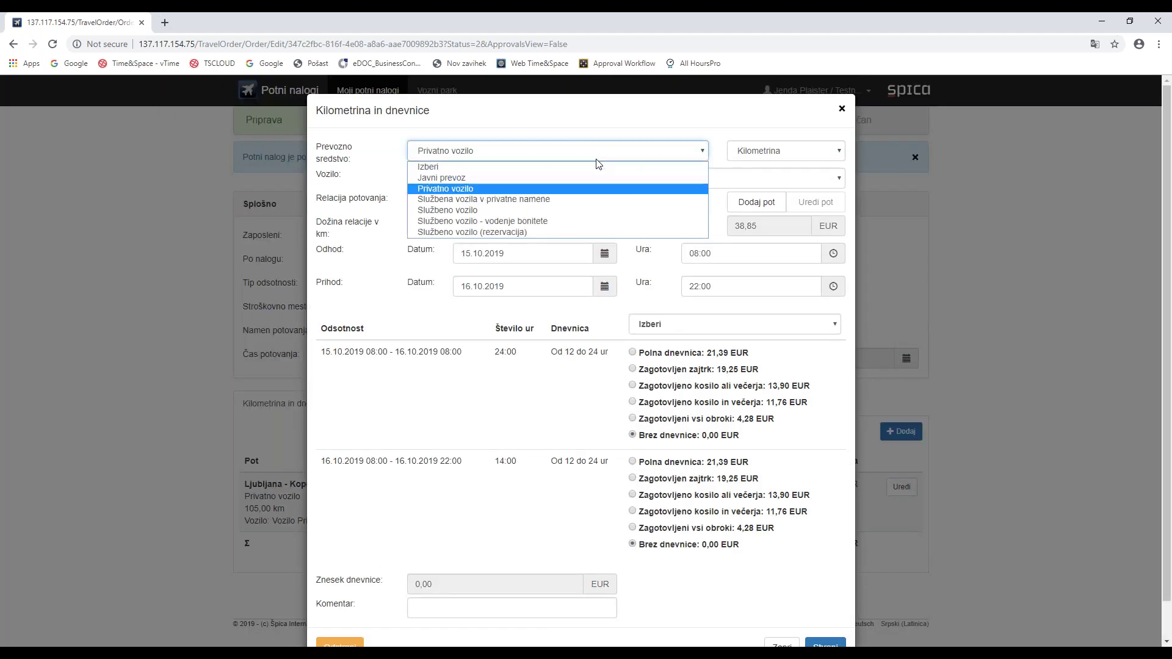
click(543, 210)
click(825, 608)
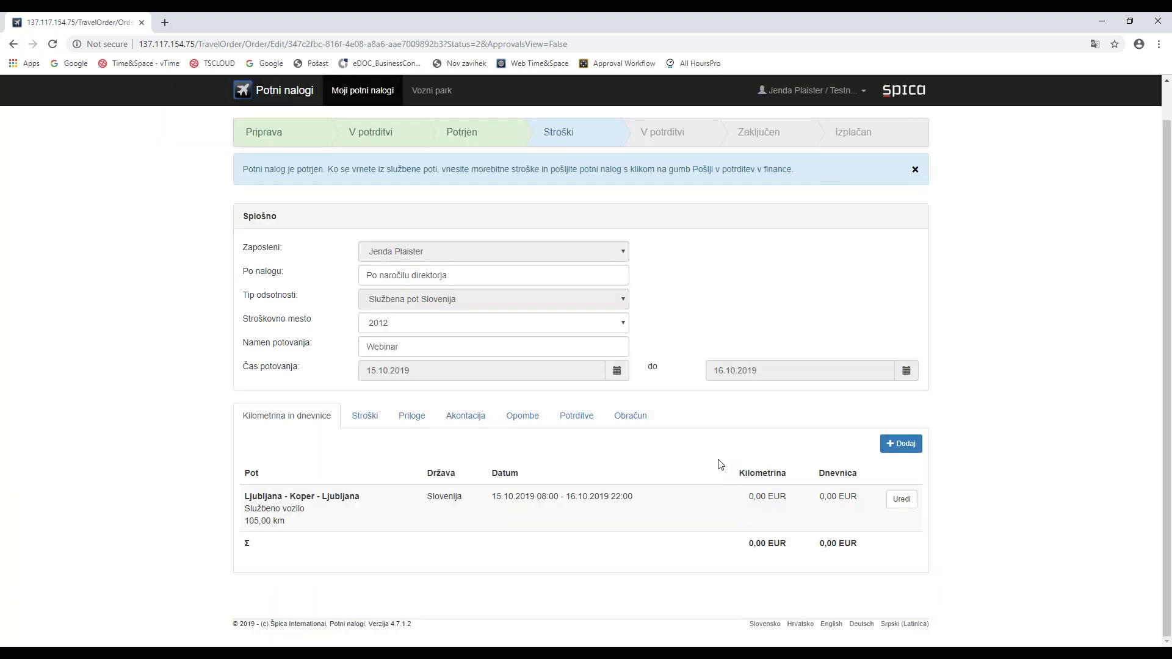
Print the travel order request as a PDF, view the downloaded document and close it.
scroll(720, 464, up, 1)
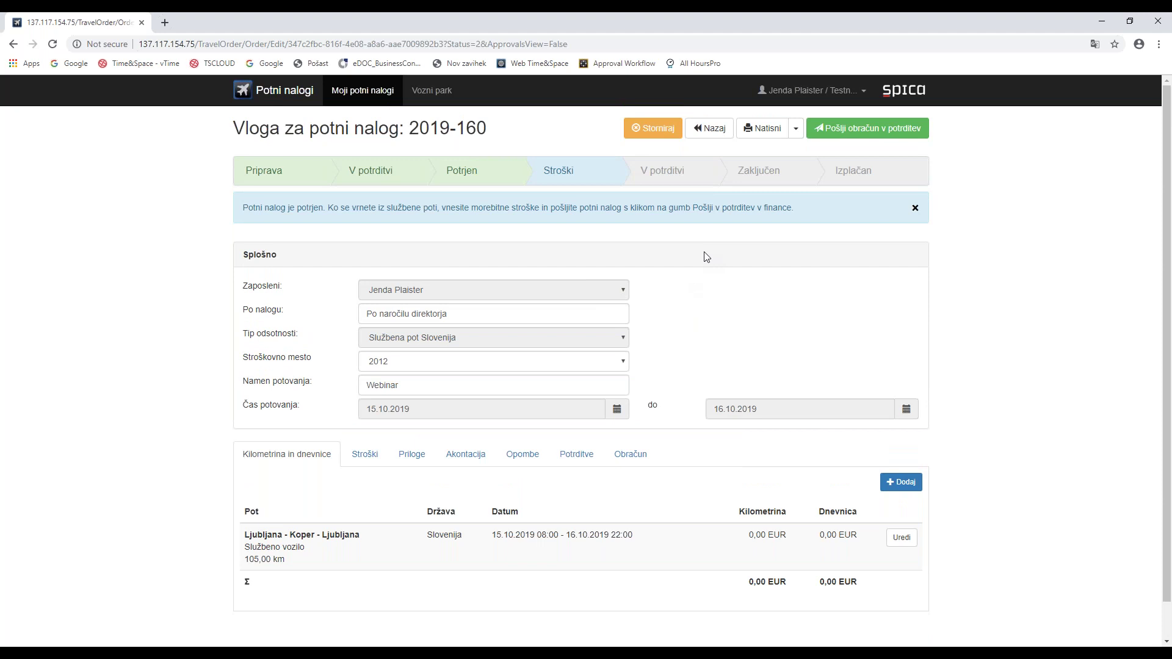
click(796, 129)
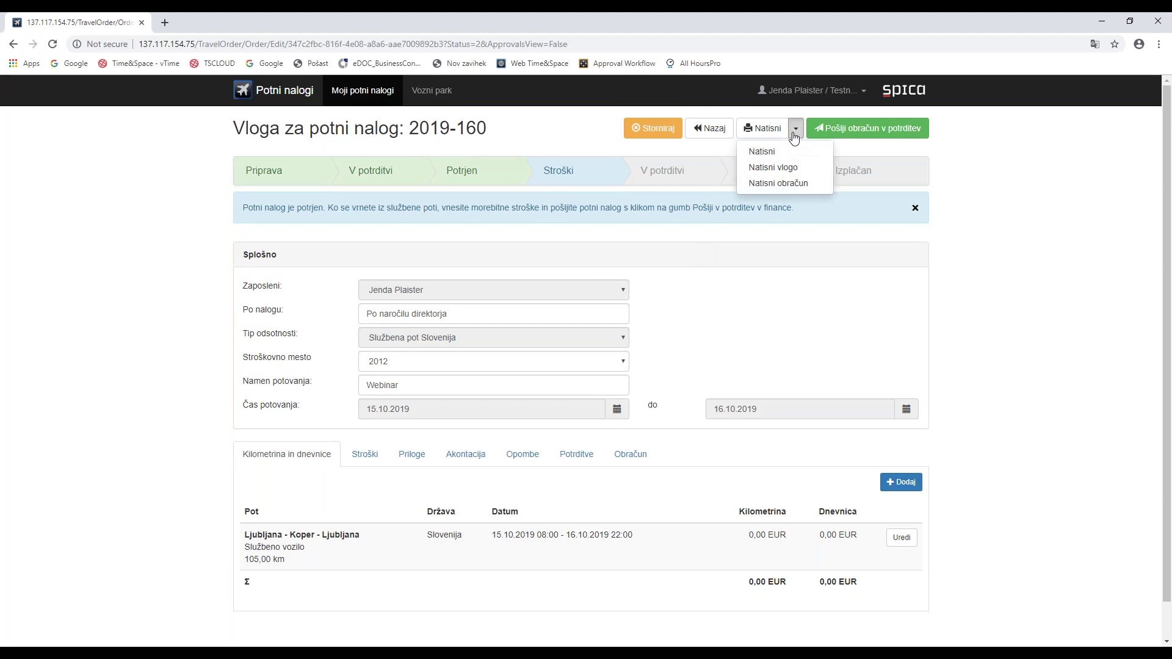
click(779, 166)
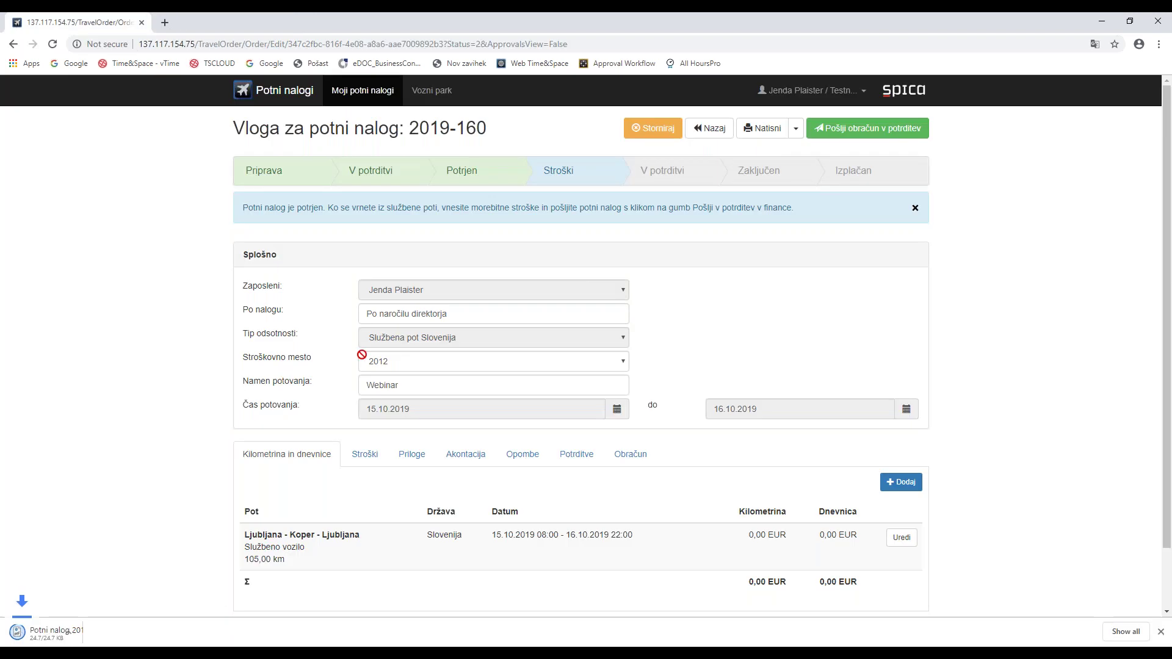
click(85, 639)
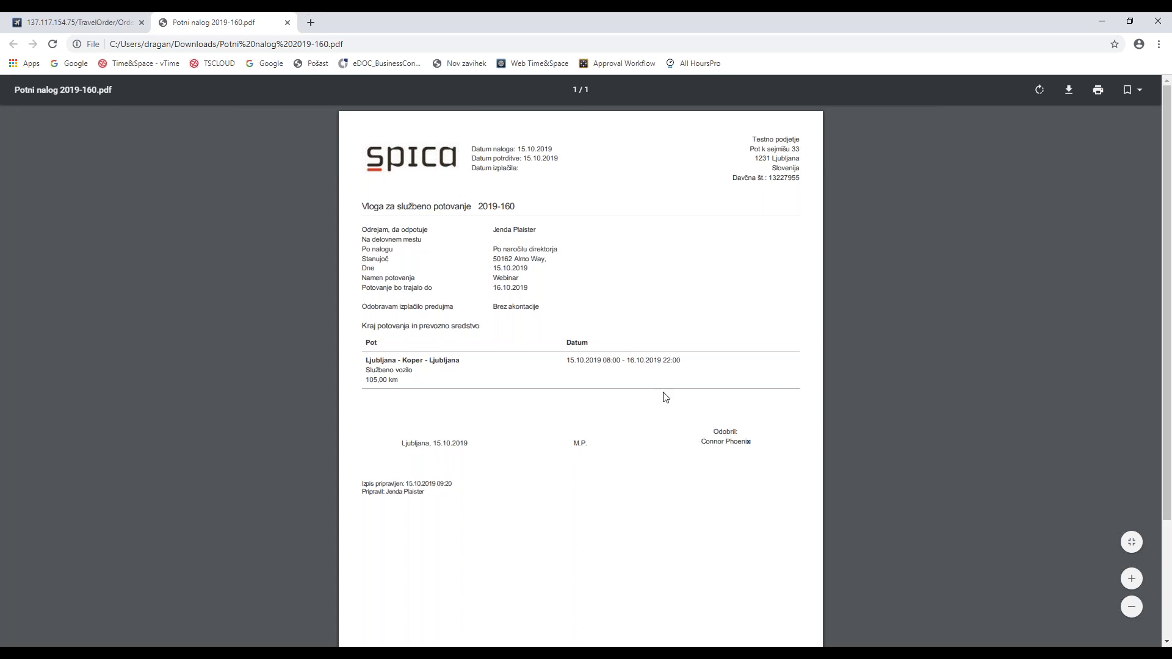
click(287, 23)
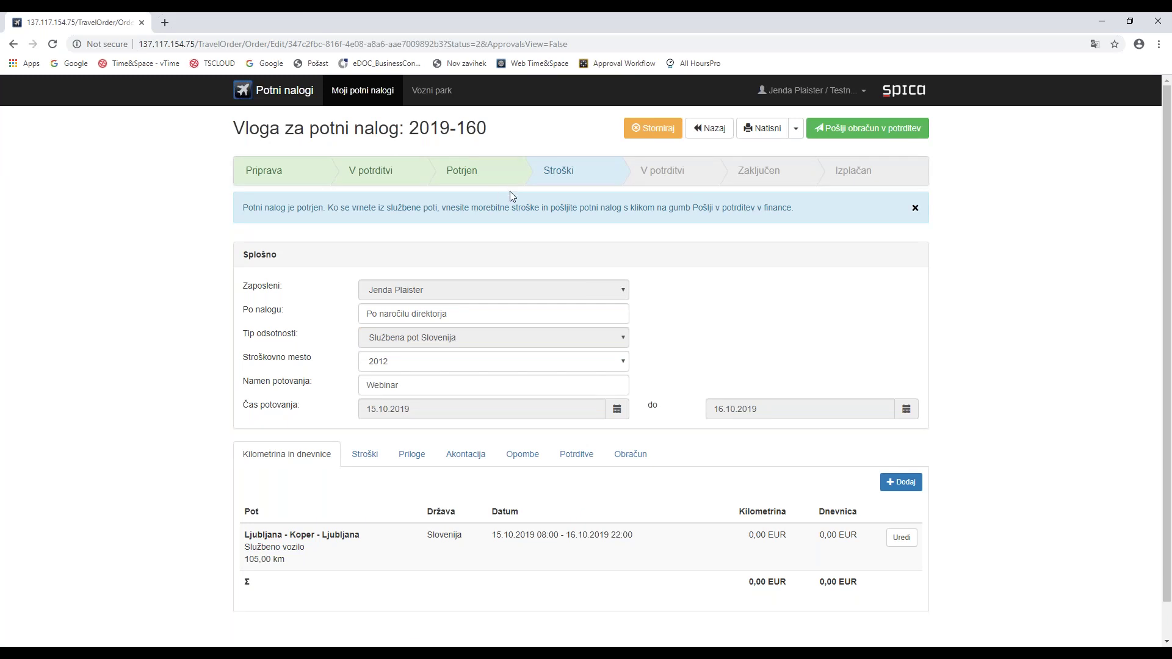
Set the route's per diems to Polna dnevnica for the first day and Zagotovljen zajtrk for the second, and save.
scroll(737, 253, down, 1)
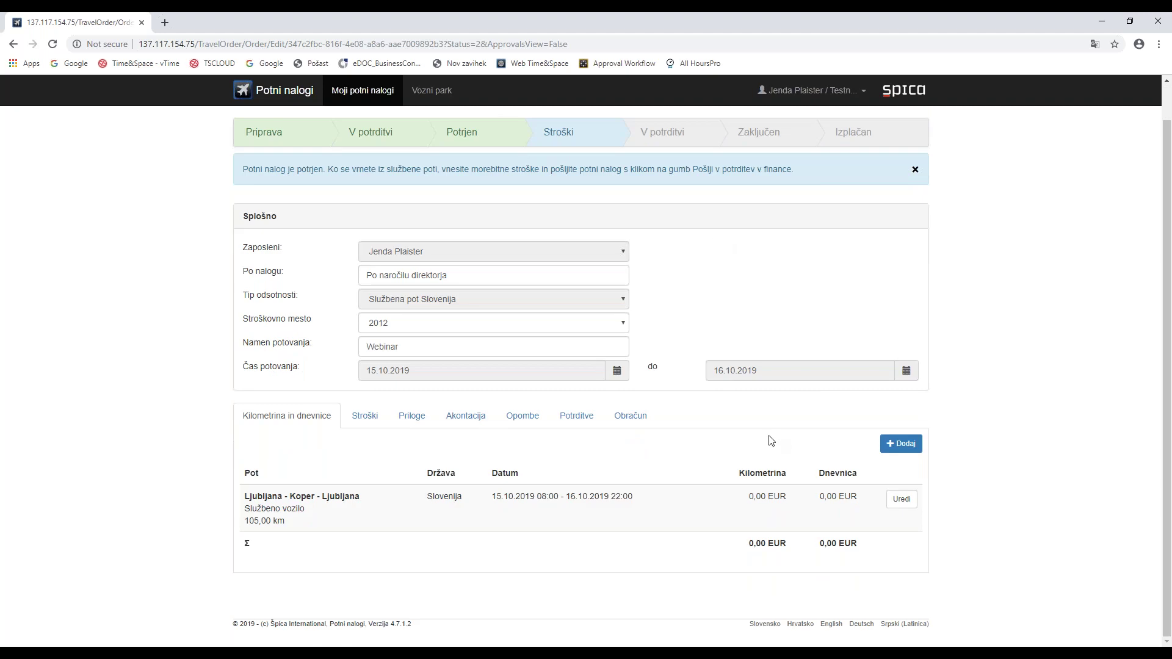
click(901, 499)
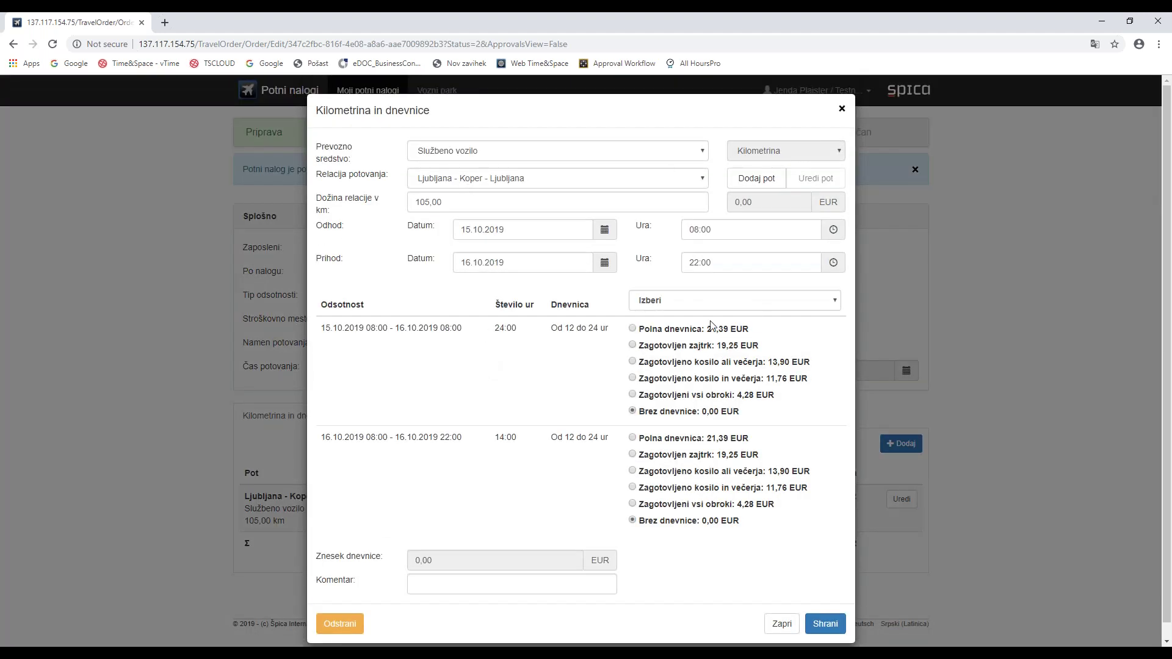
click(695, 332)
click(824, 623)
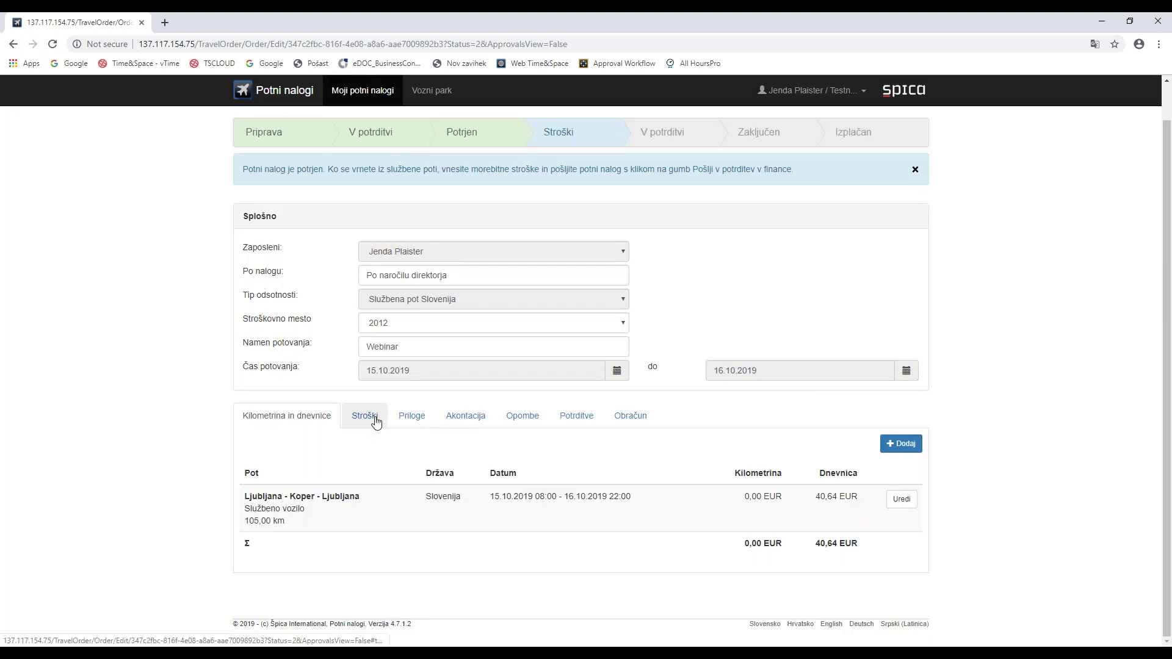
Add a new expense to the travel order with the description "Parkirna hiša" and enter its invoice number.
click(376, 421)
click(900, 484)
click(611, 142)
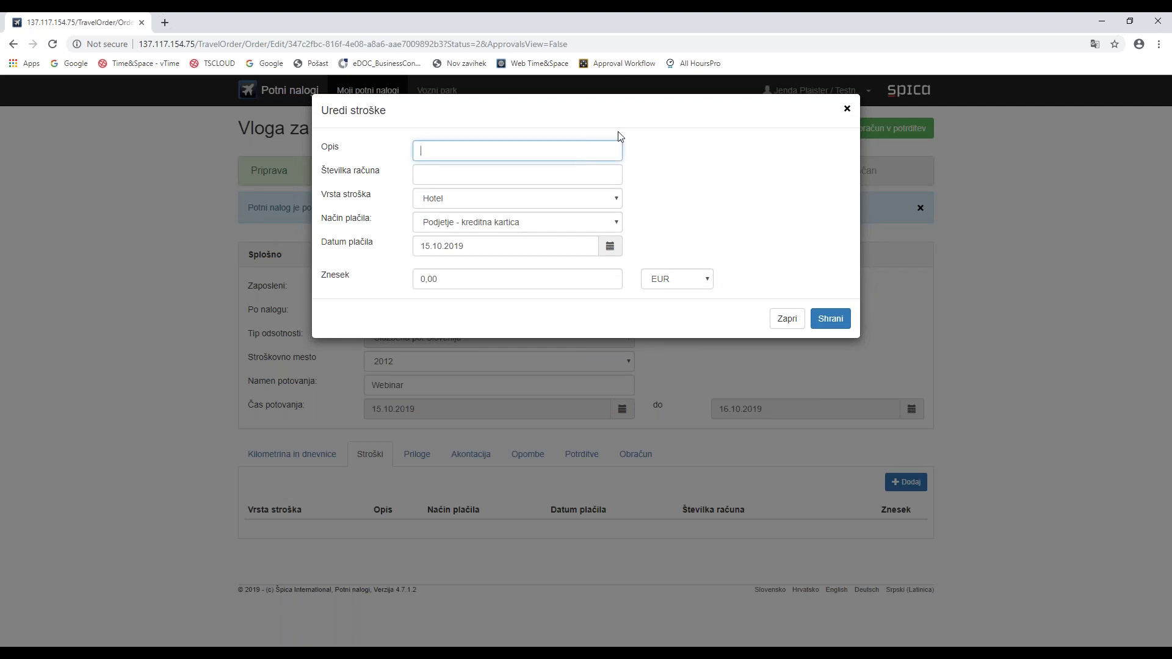
text(Parkirna hiša)
key(Tab)
text(8427412)
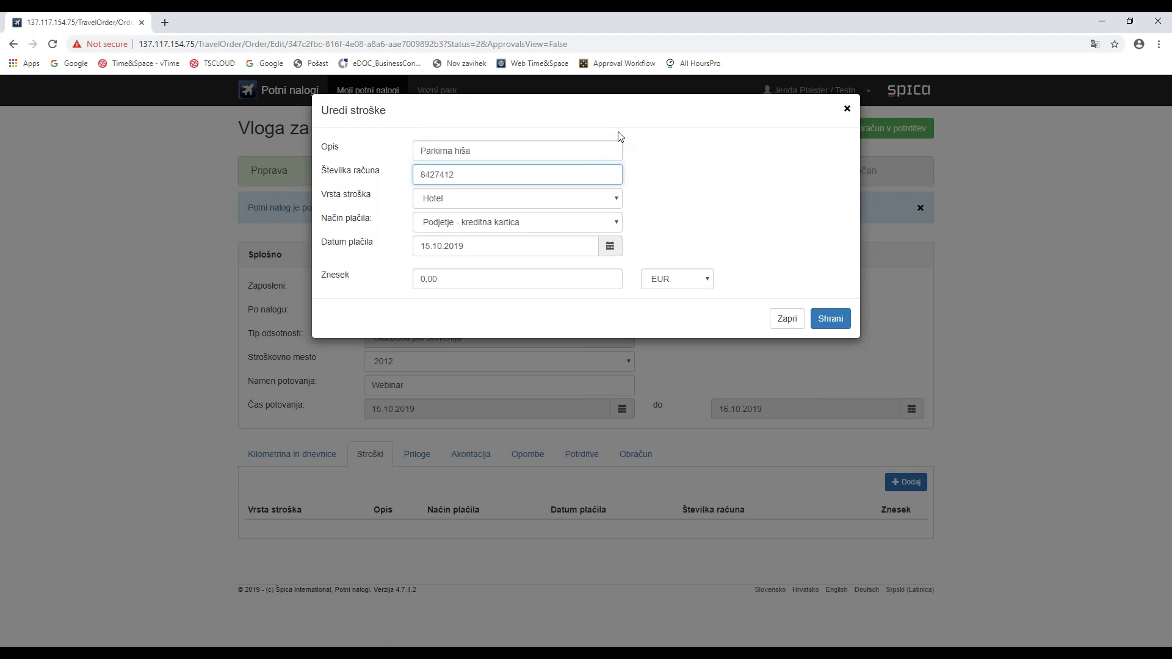
key(Tab)
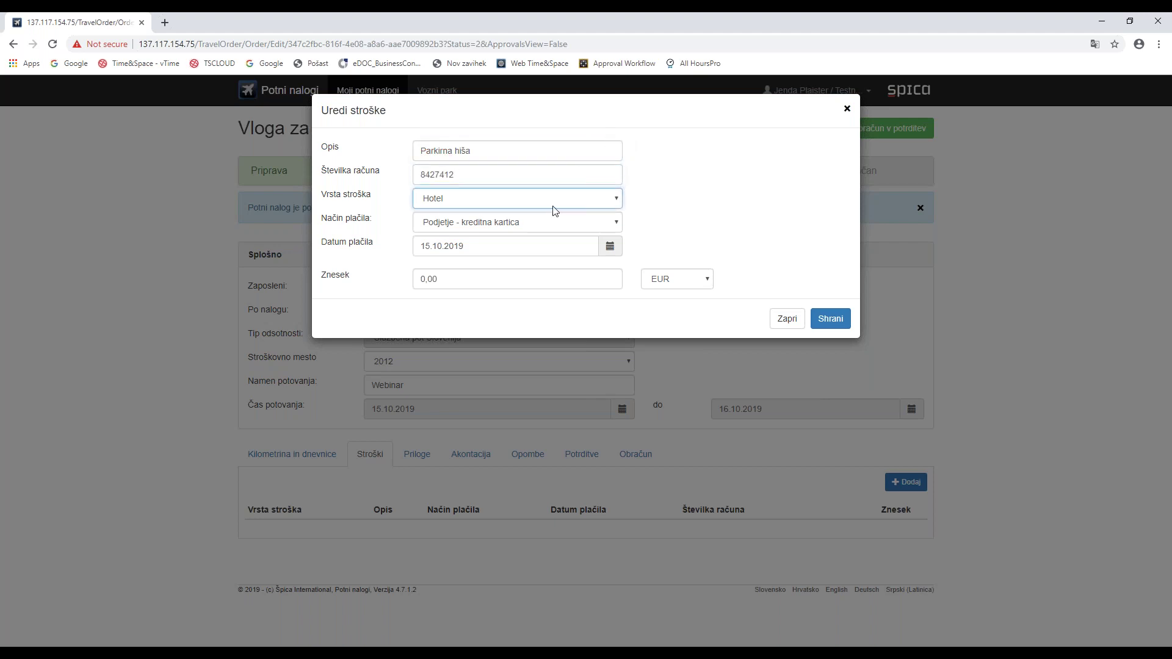
Set the parking expense's type to Parkirnina and its payment method to Zaposleni.
click(556, 203)
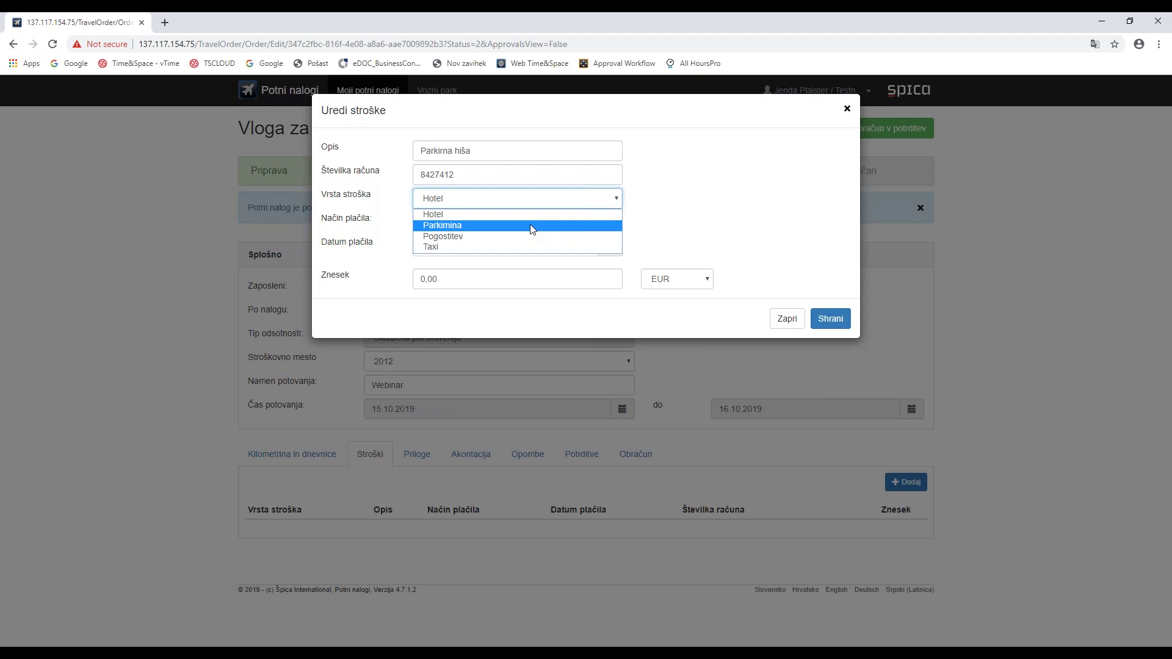
click(529, 225)
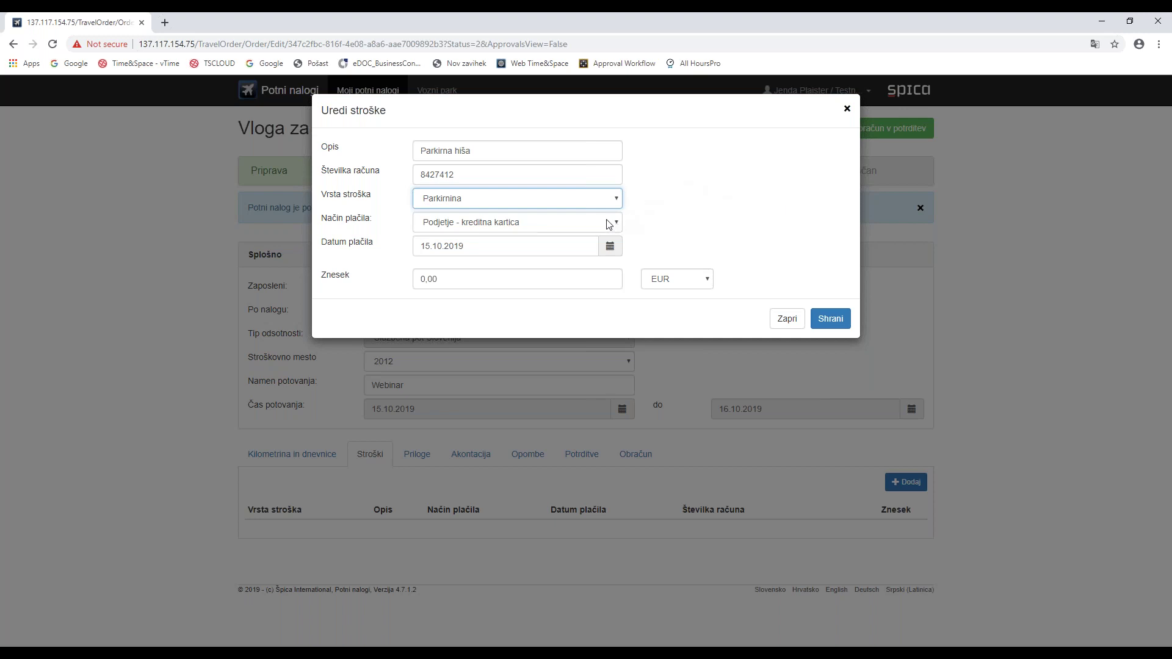
click(586, 228)
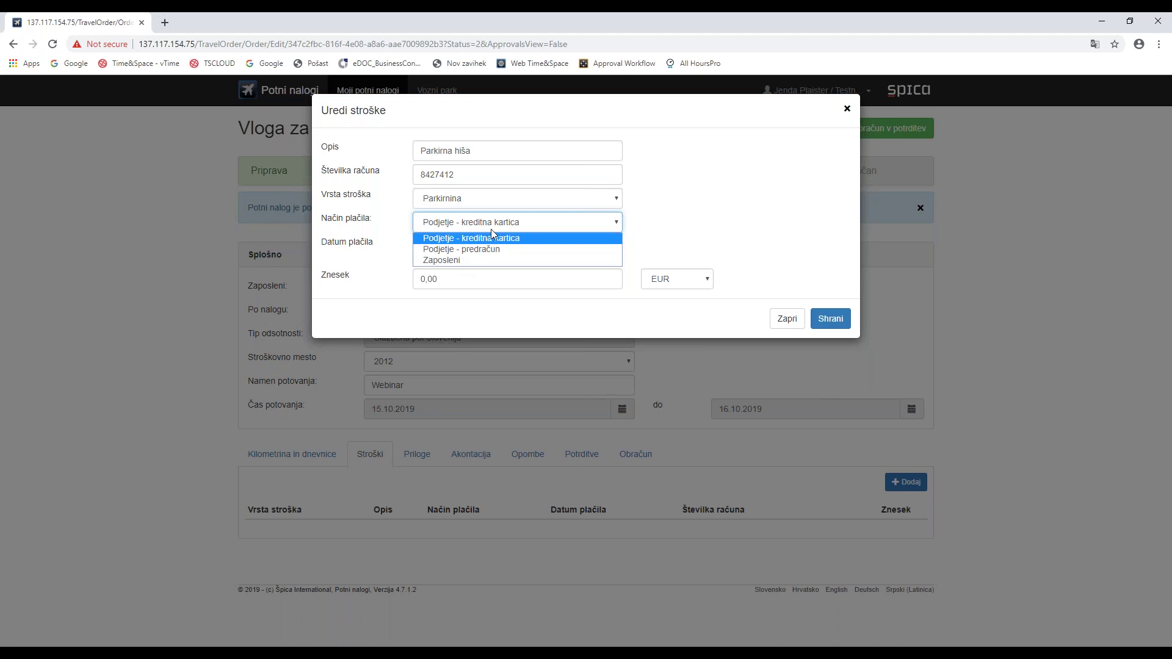
click(468, 261)
Set the parking expense's amount to 30,00 in BAM, check the converted amount and save the expense.
click(421, 278)
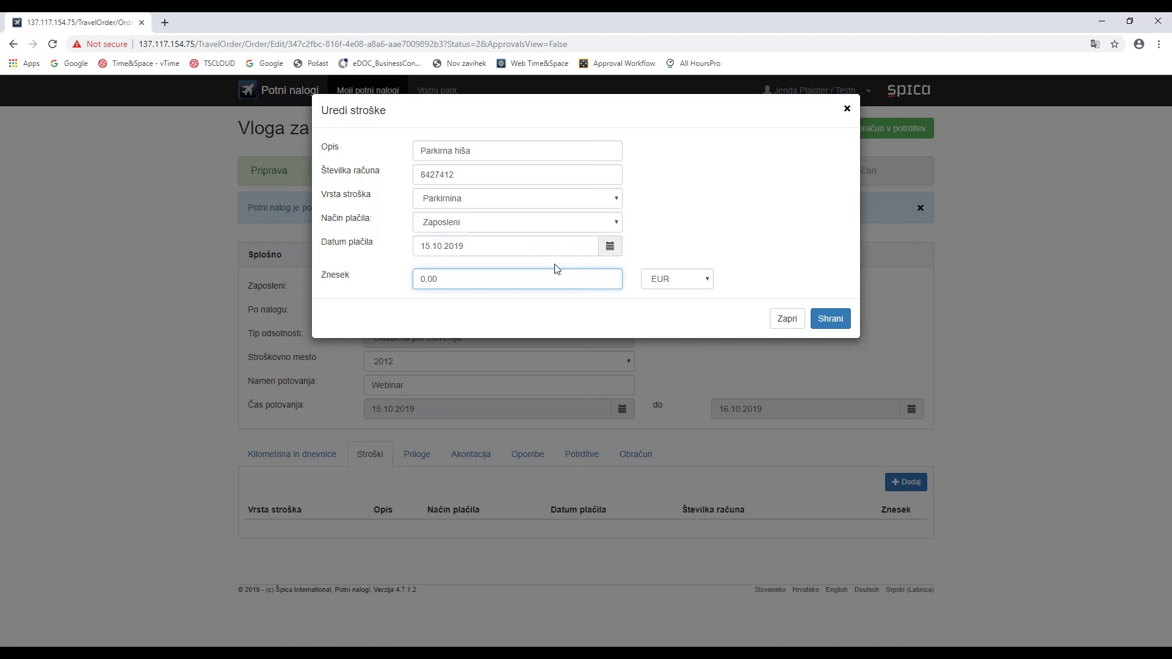
text(3)
click(665, 279)
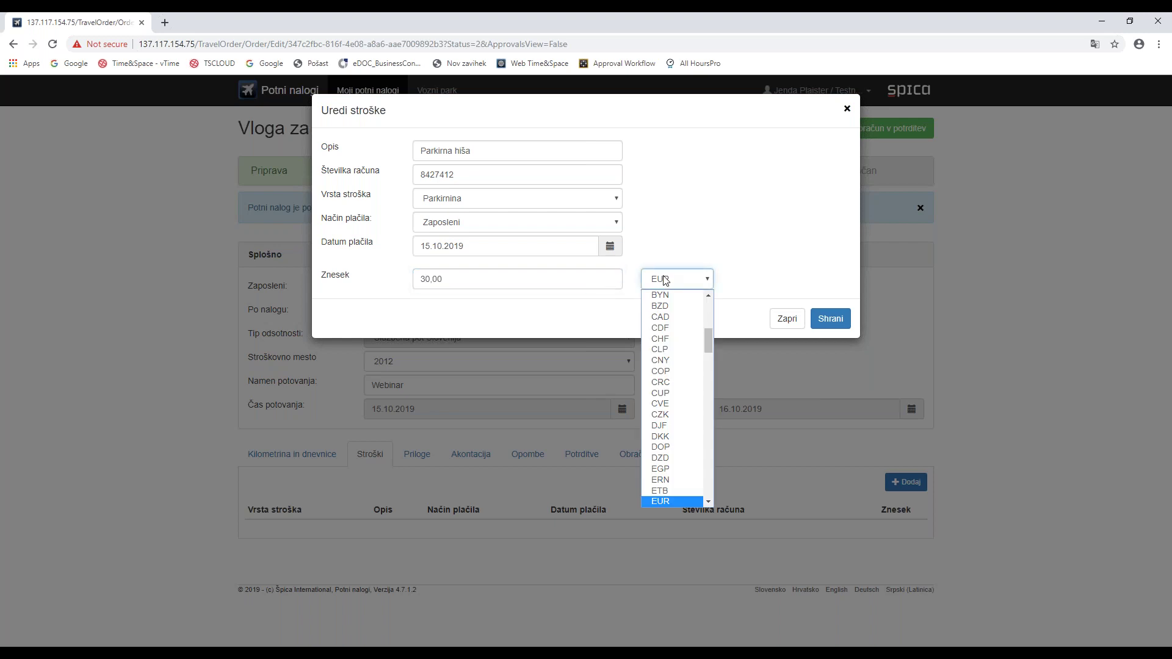
key(b)
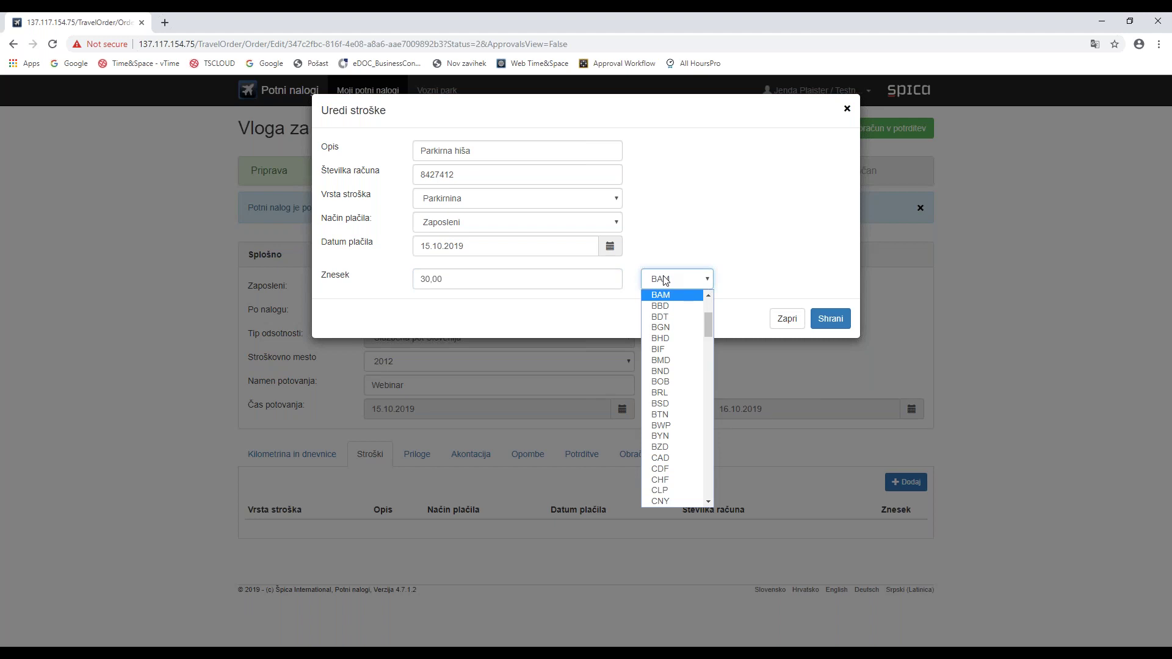
key(Return)
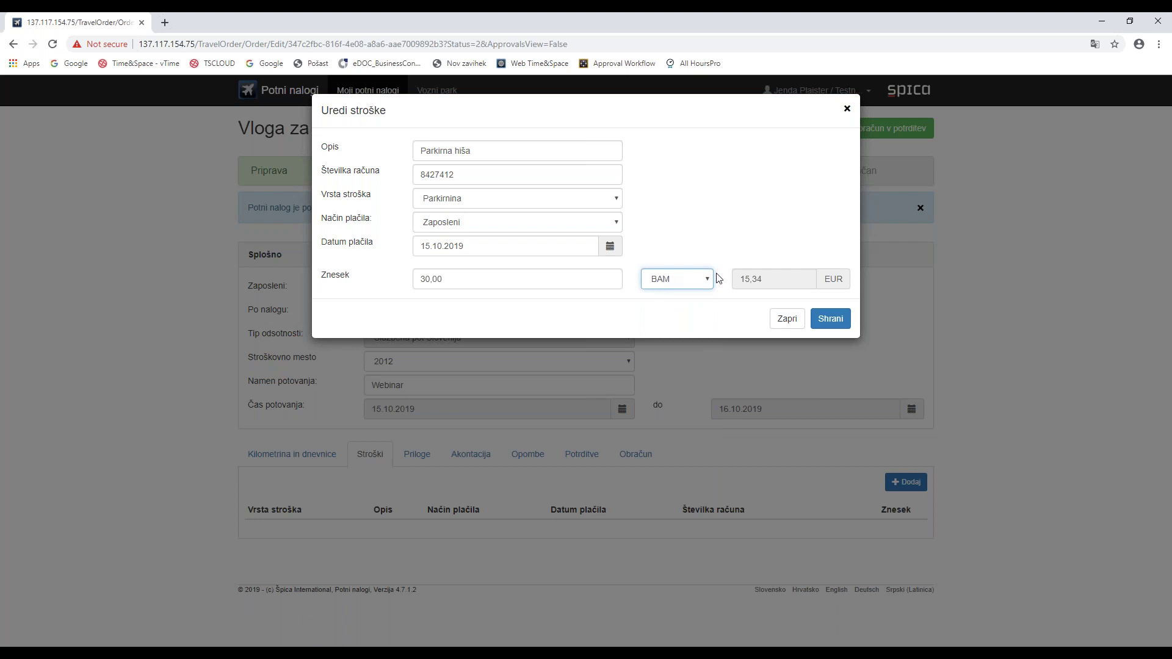
click(456, 276)
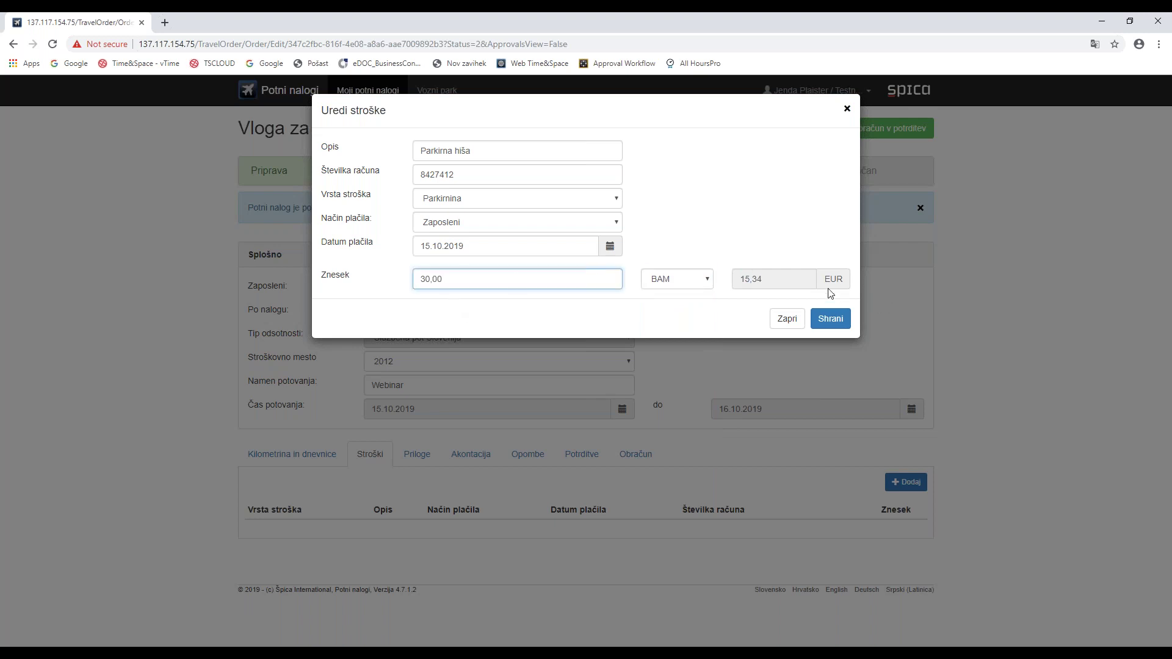
double_click(754, 278)
click(757, 278)
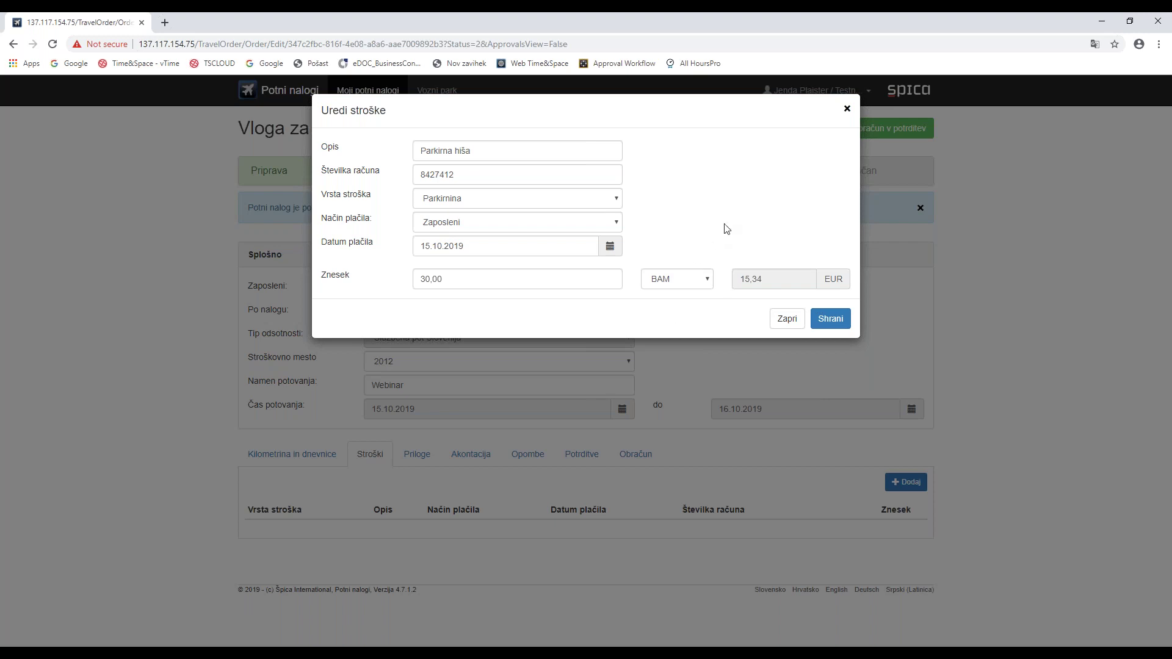
click(830, 320)
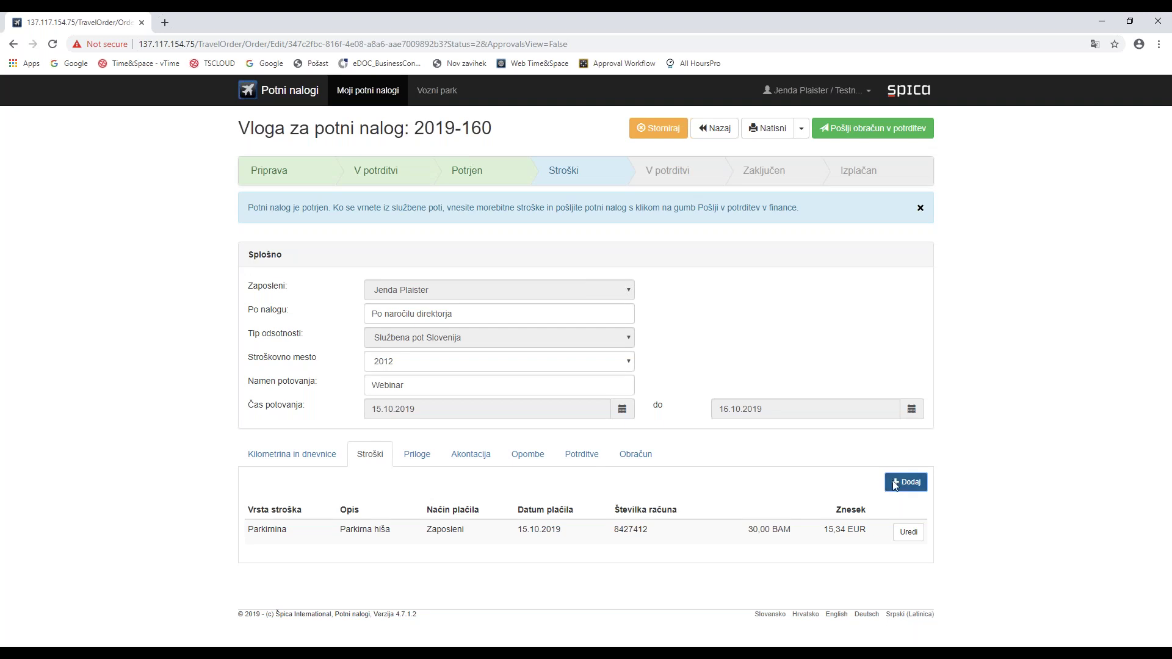
Add another expense described as "Hotel", enter its invoice number and set the expense type to Hotel.
click(906, 482)
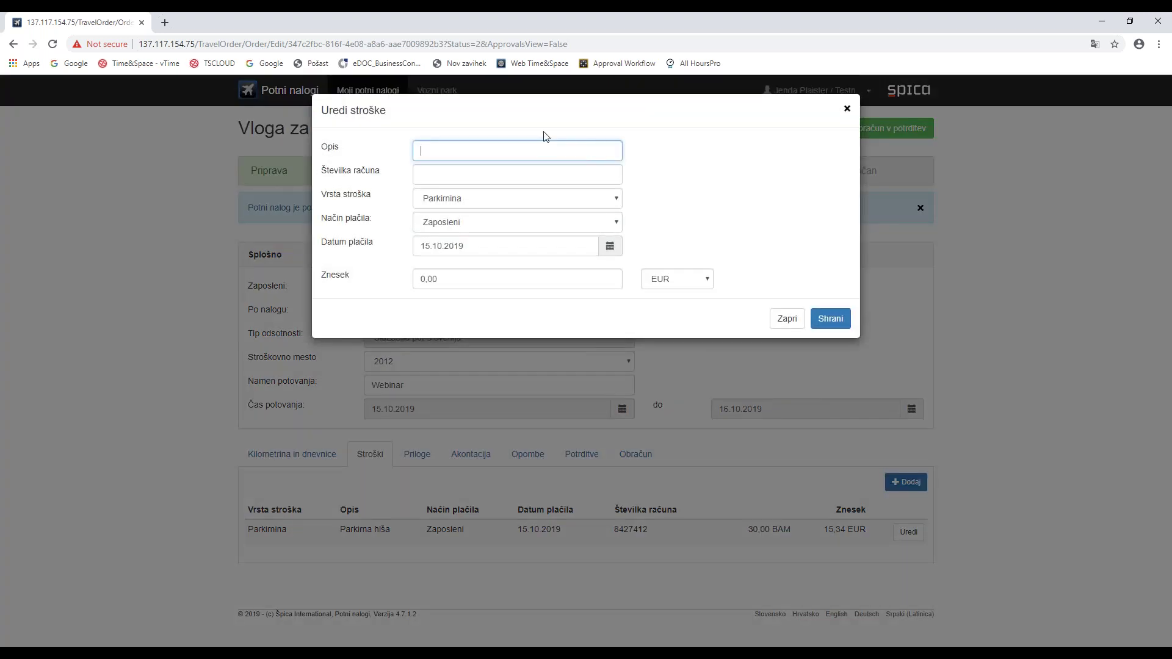
text(Hotel)
key(Tab)
text(21221)
click(505, 202)
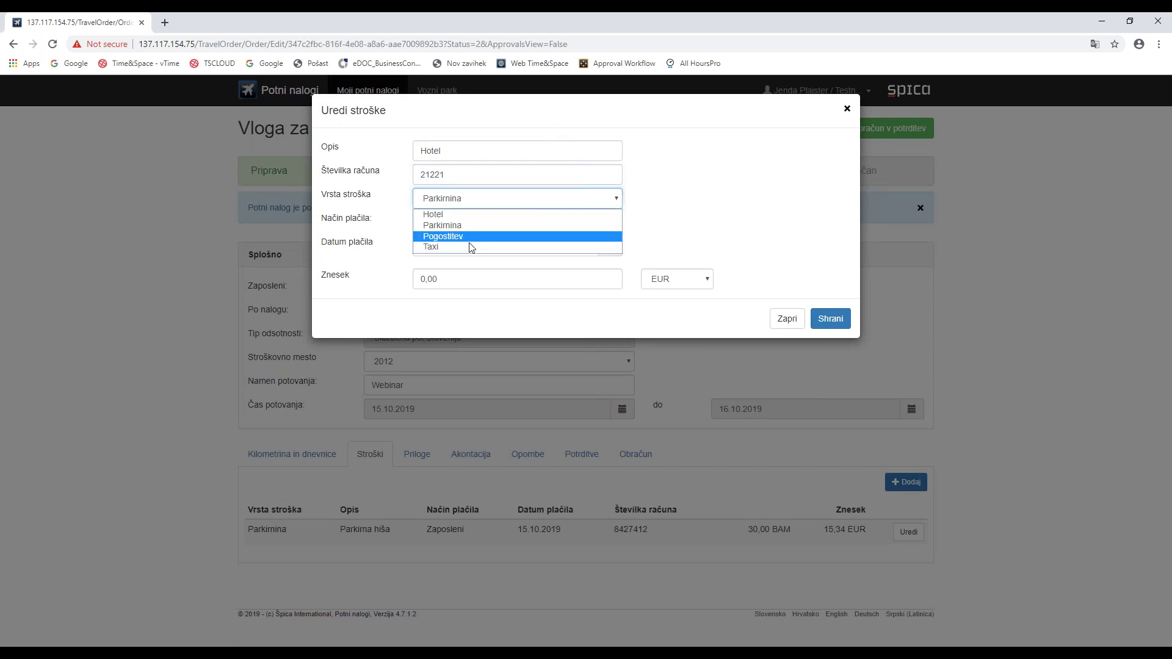
click(456, 215)
Set the hotel expense's payment method to Podjetje - predračun and its amount to 50,00 EUR, and save it.
click(458, 222)
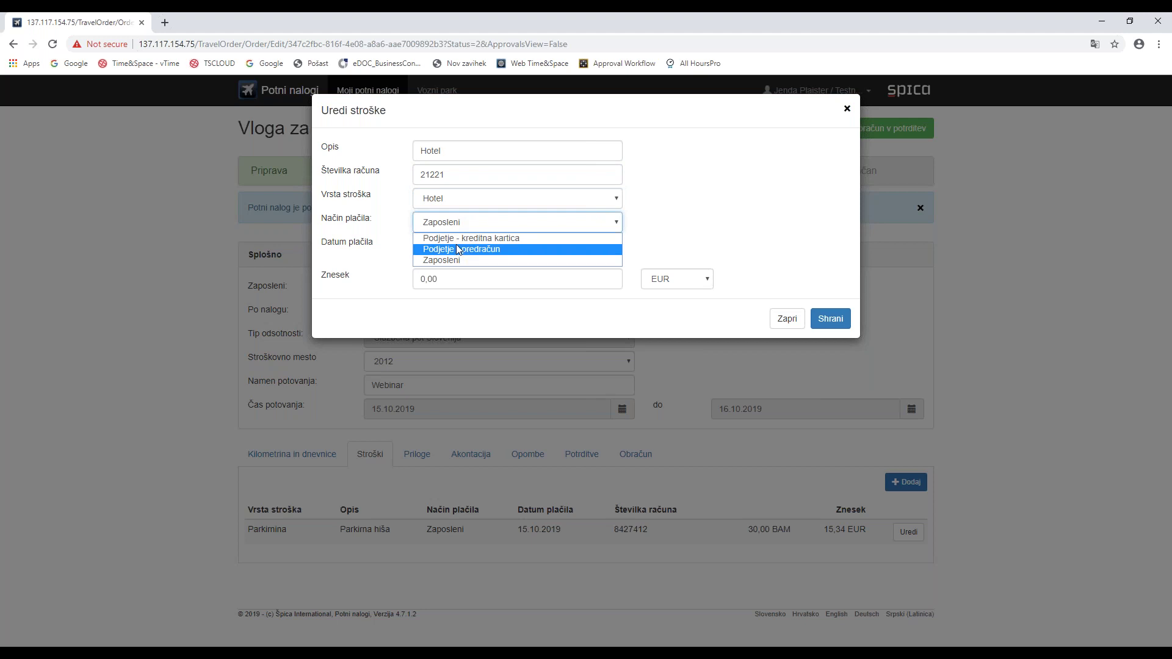
click(459, 250)
click(424, 273)
text(5)
click(833, 325)
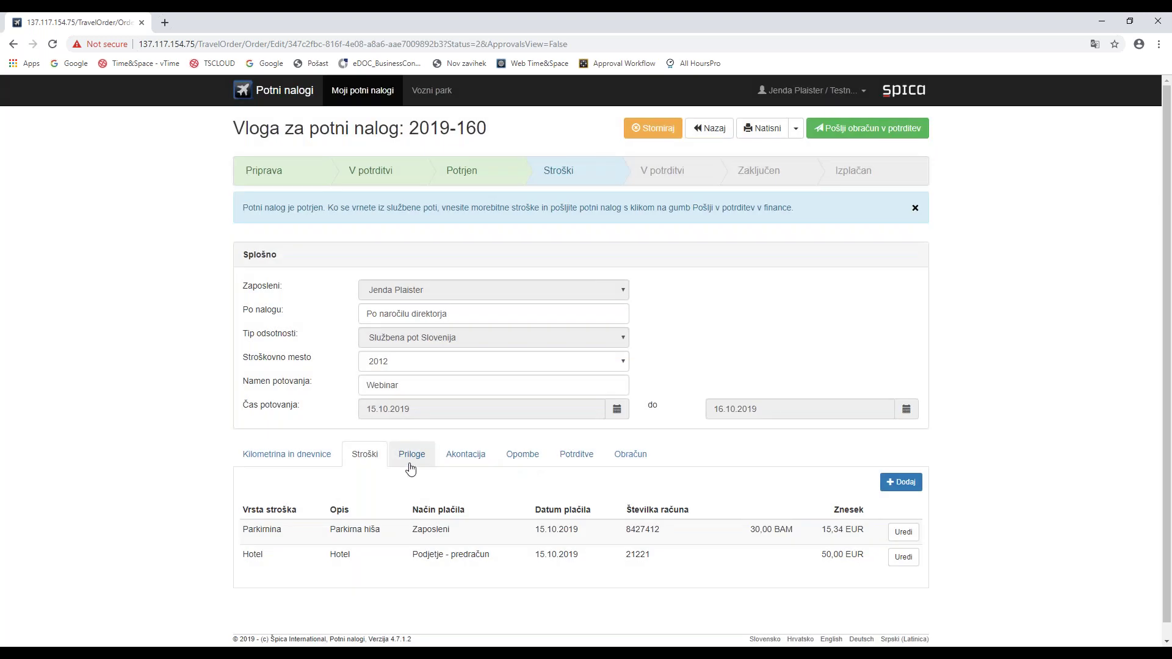
Look at how attachments are added to the travel order without adding a file, and view the advance payment options.
click(412, 463)
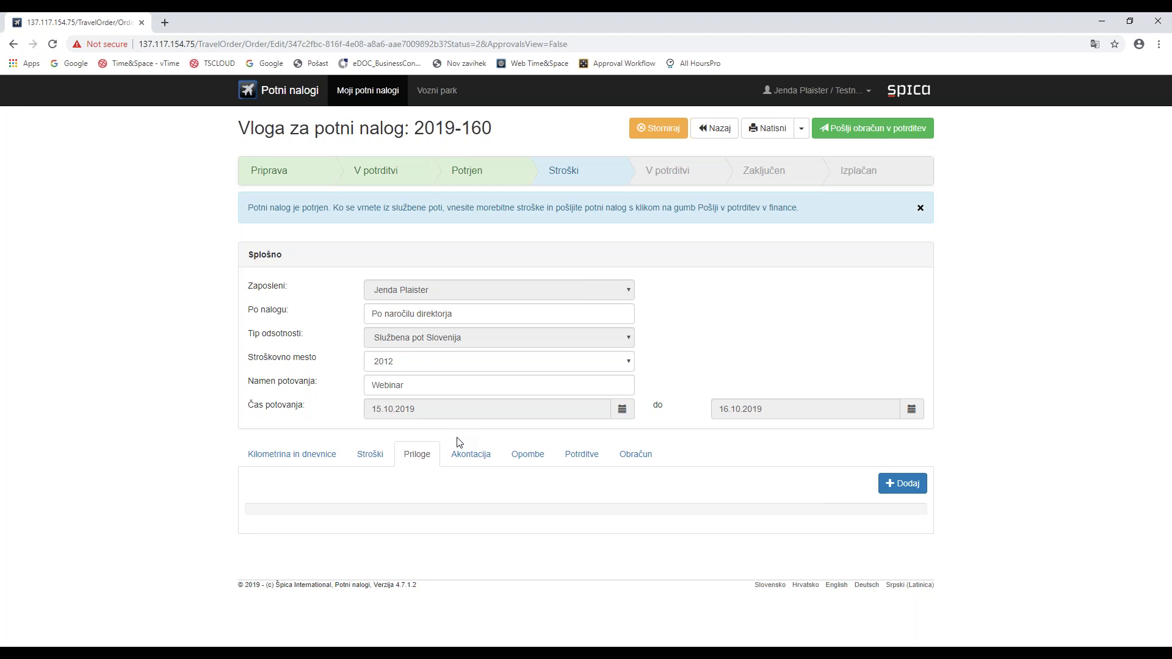
click(905, 483)
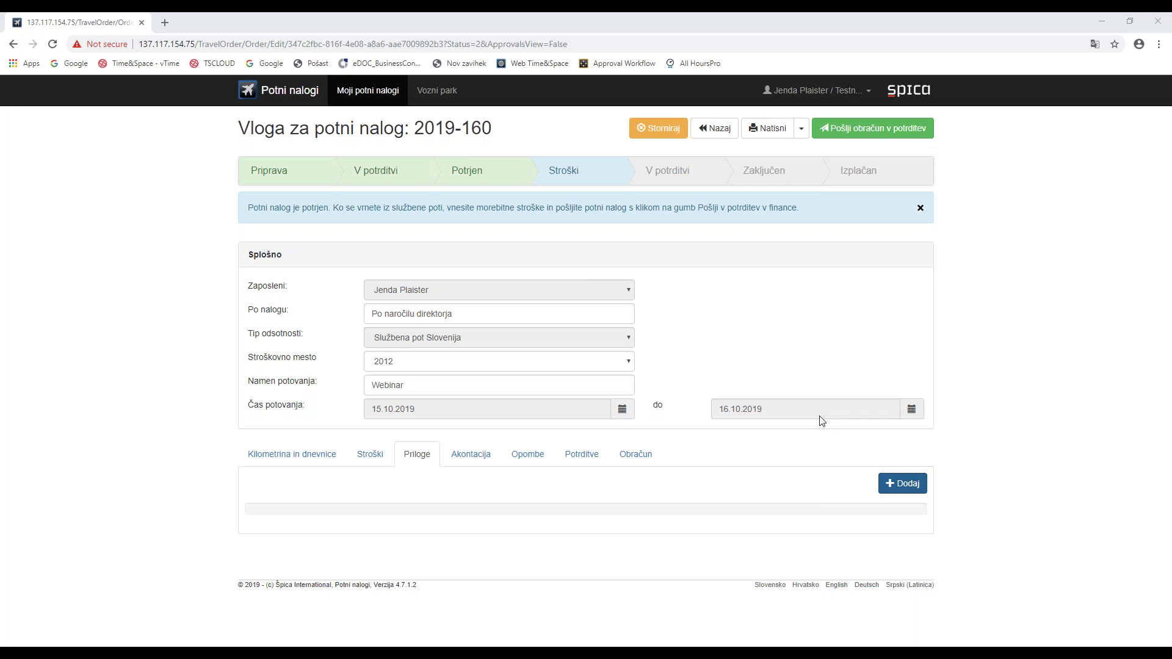
click(641, 284)
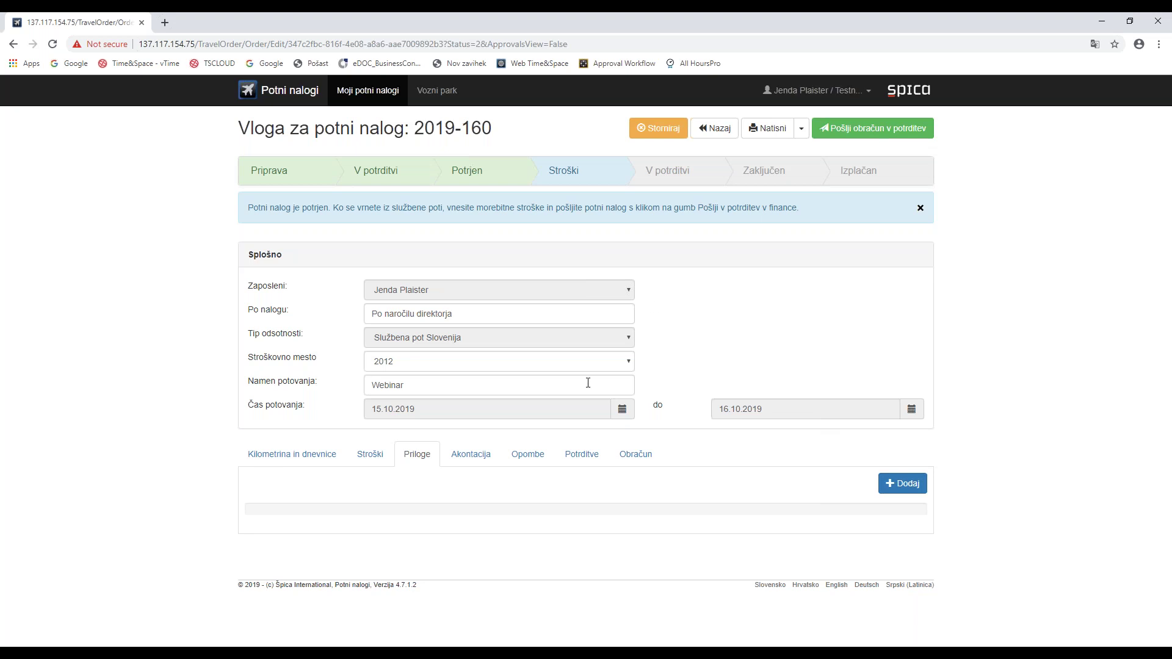
click(487, 464)
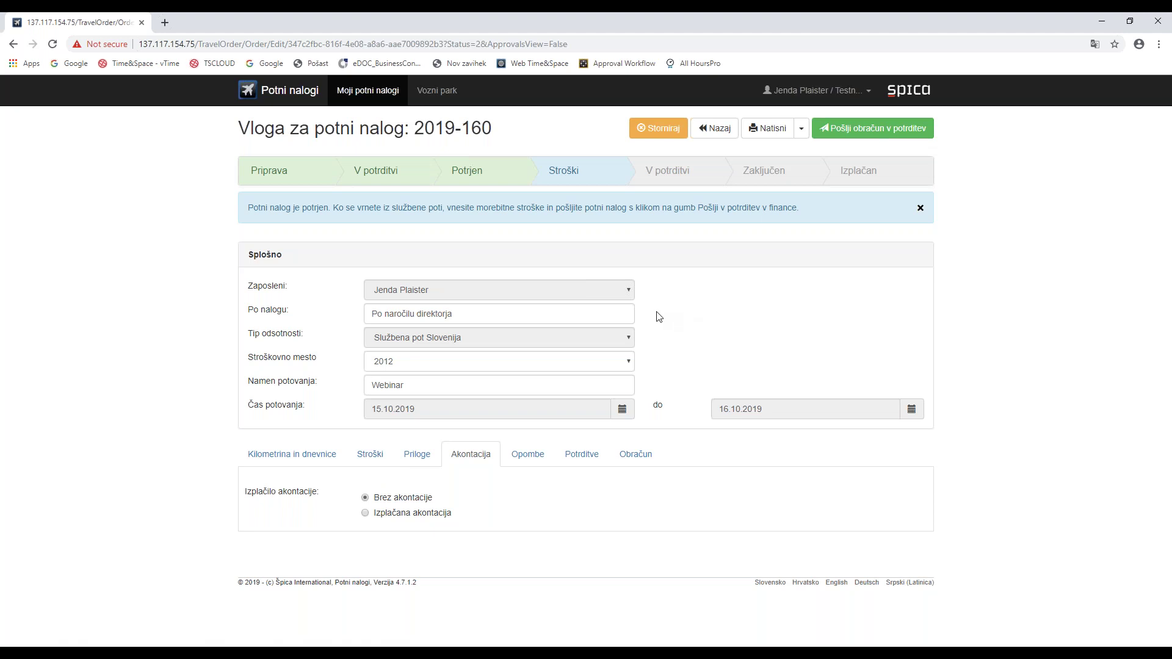
Mark the travel order's advance as paid out, with an amount of 20 EUR and a payment date of 15.10.2019.
click(385, 515)
text(20)
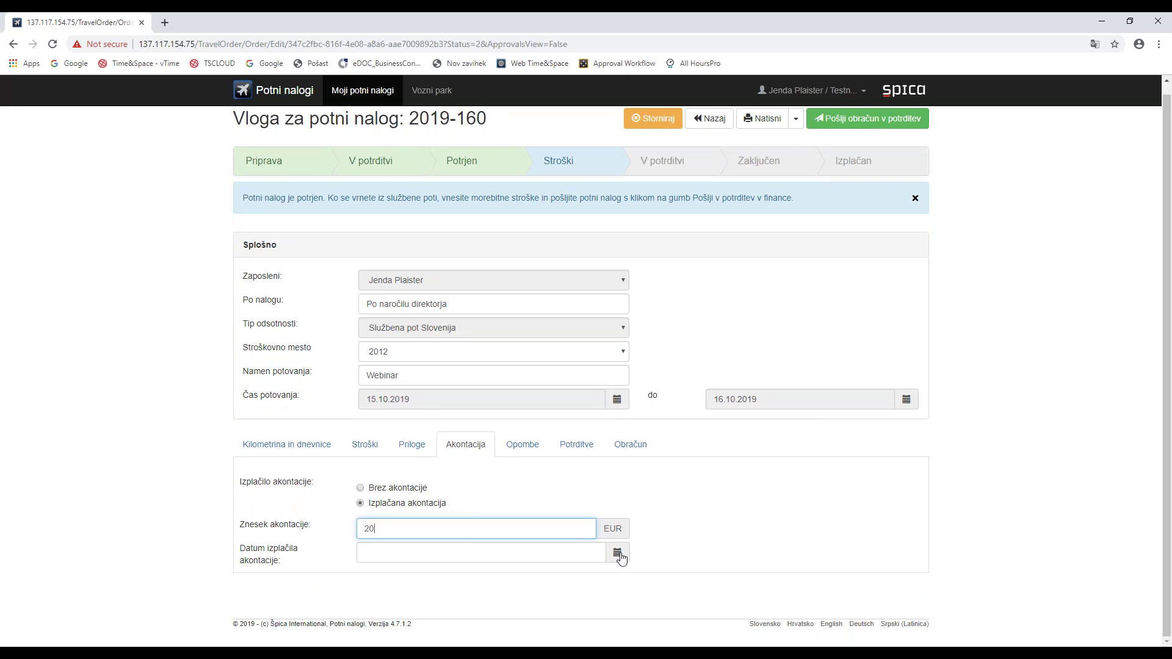
click(617, 553)
click(651, 502)
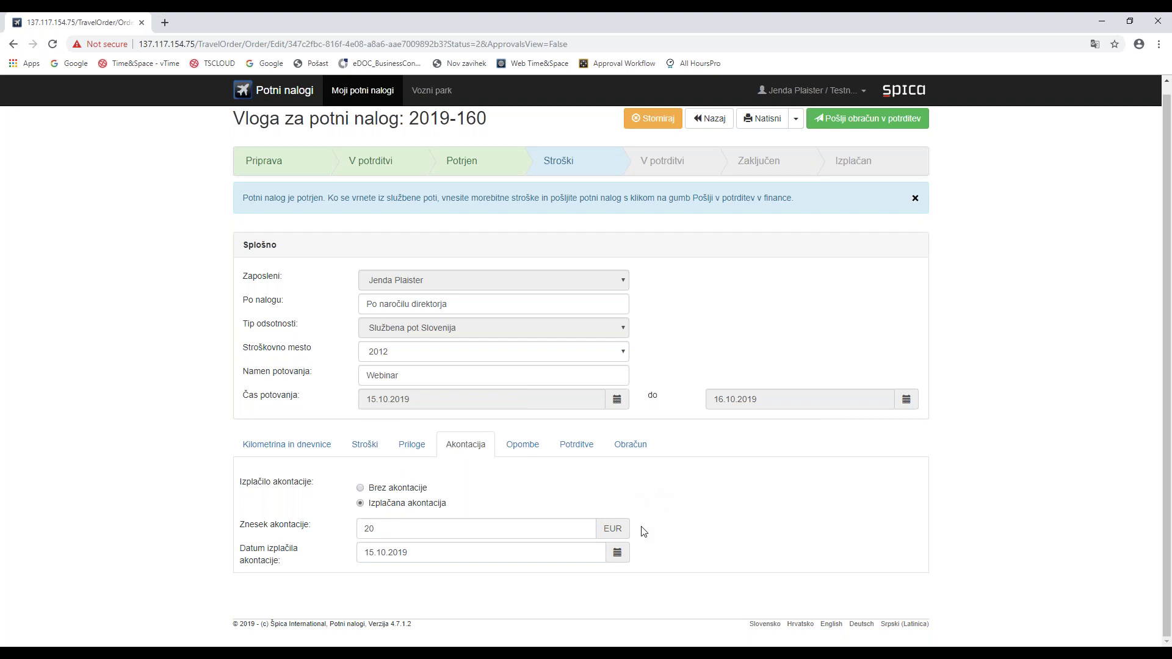
Add and save the note "Izbrano službeno vozilo, prosim za potrditev" on the travel order.
click(539, 454)
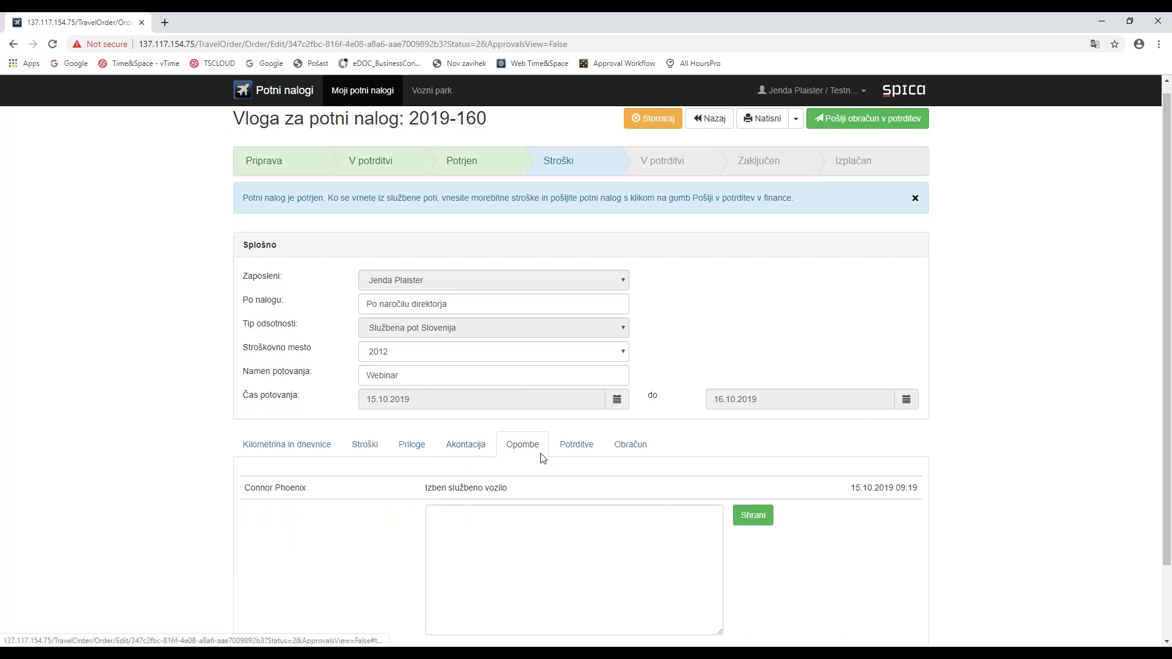
click(514, 518)
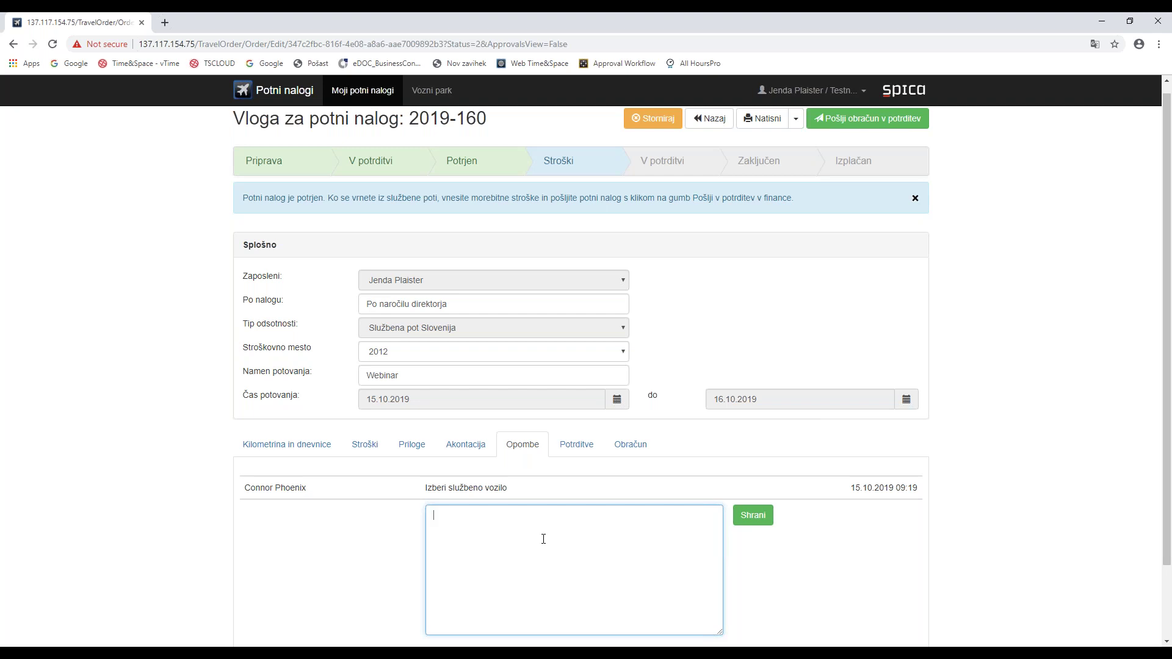
text(Izbrano službeno vozilo, prosim za potrditev)
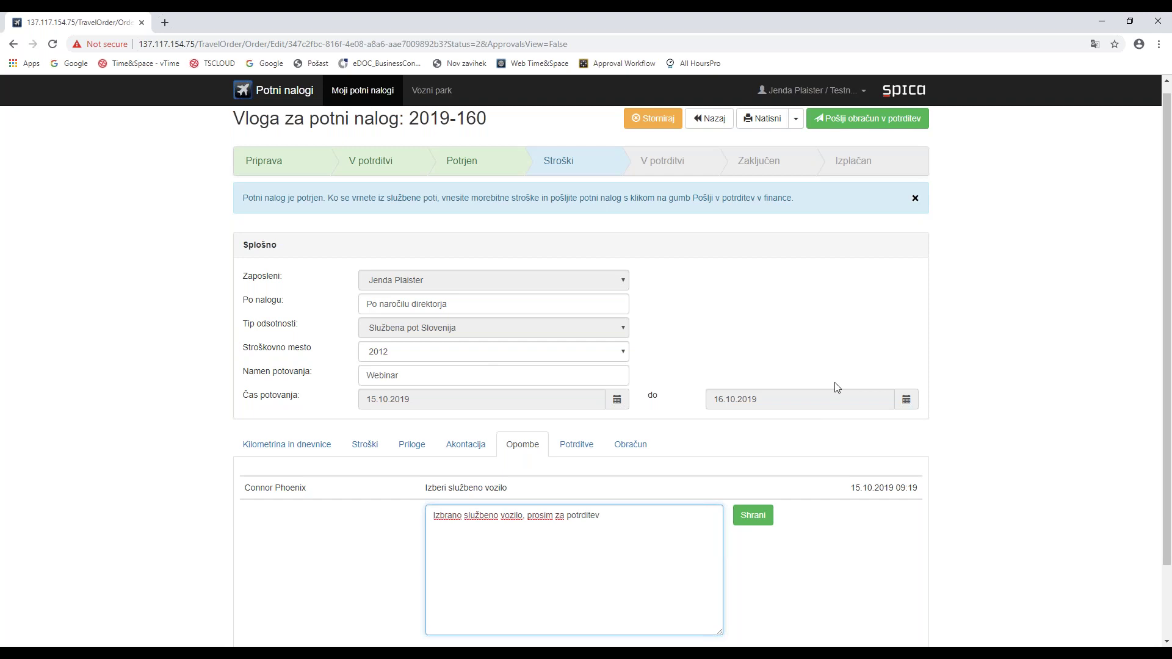
click(764, 519)
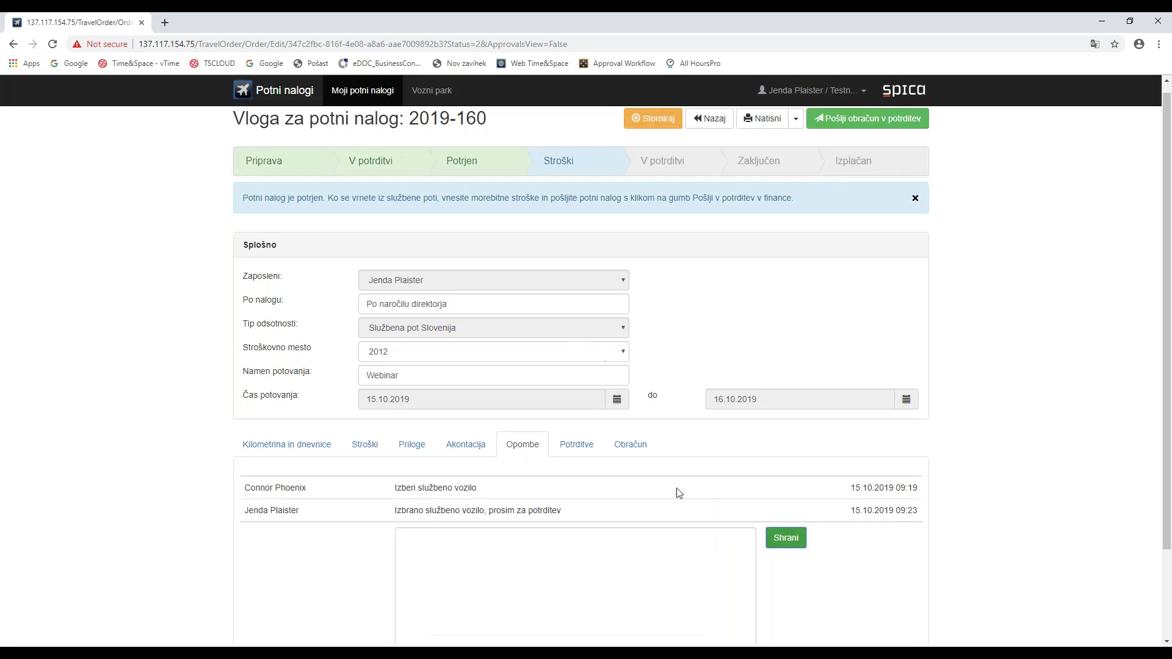
Examine the travel order's approval history.
click(597, 458)
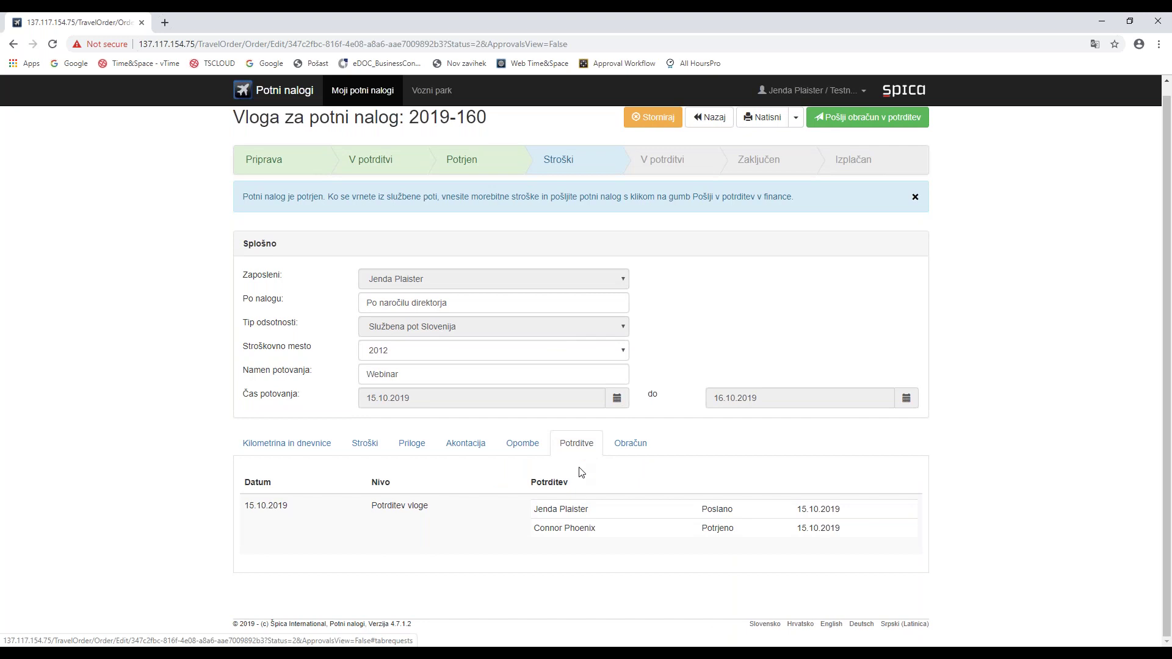
drag(547, 510, 567, 512)
click(577, 506)
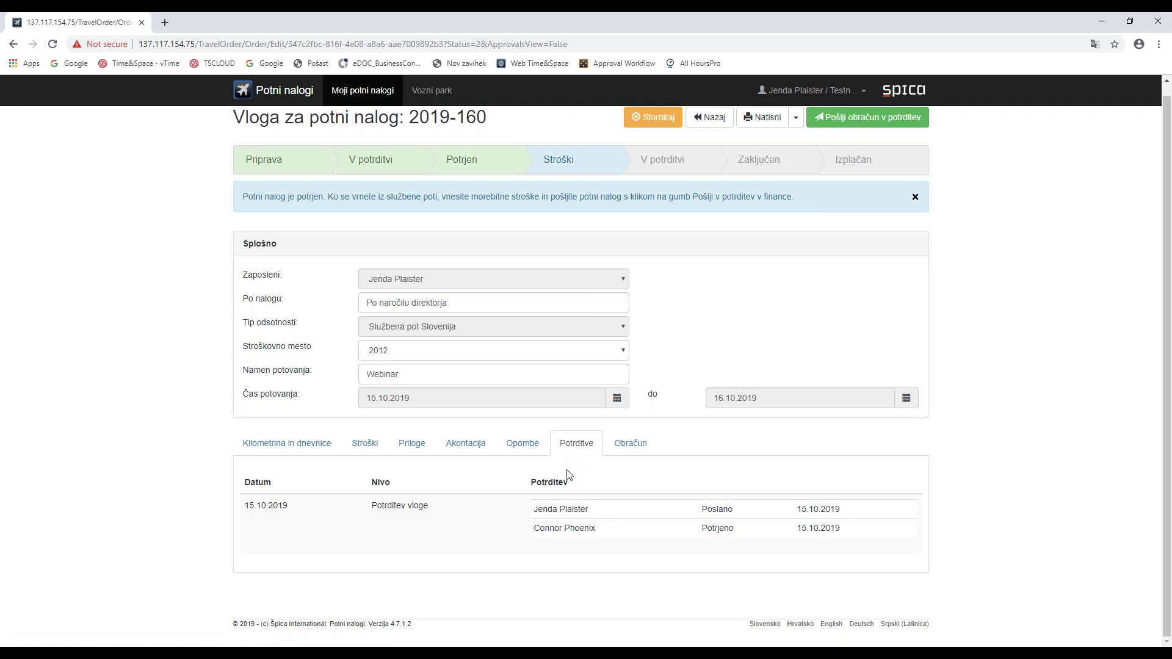
Review the travel order's settlement breakdown and send the settlement to finance for approval.
click(635, 440)
scroll(635, 440, down, 2)
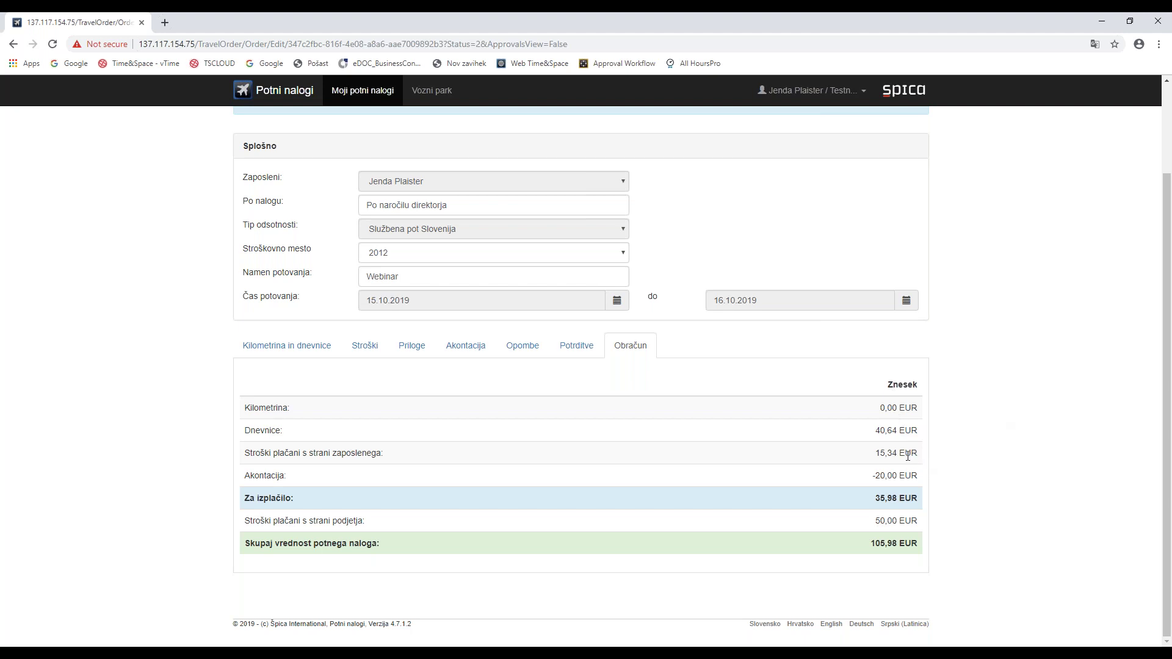
drag(911, 476, 881, 501)
click(880, 498)
scroll(852, 508, up, 1)
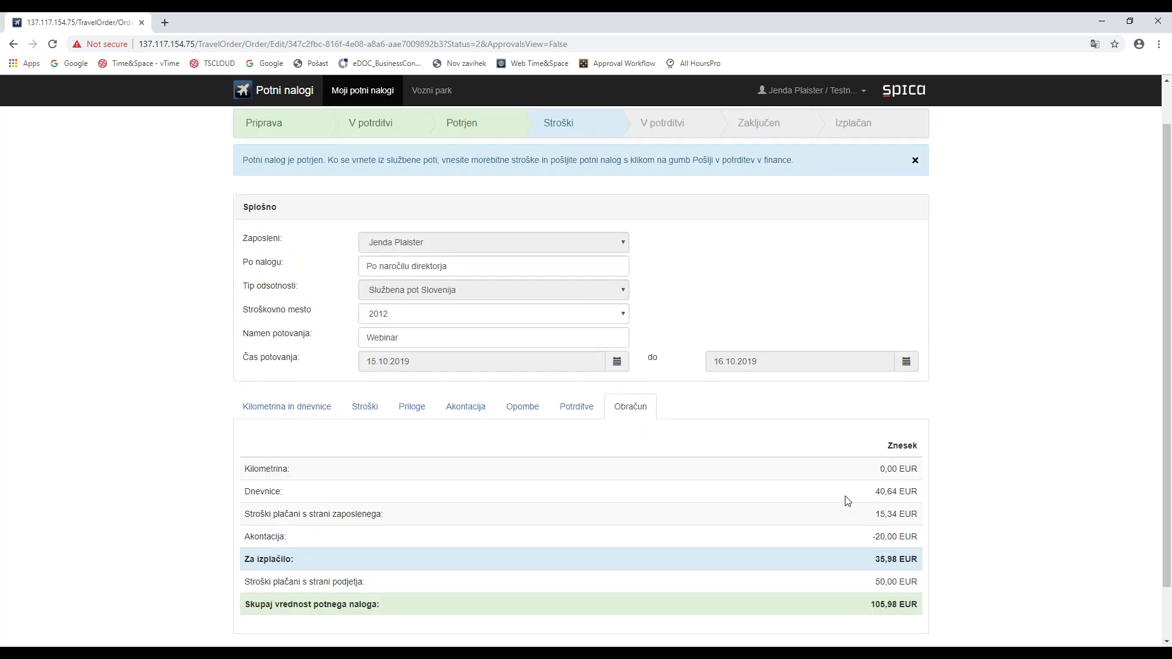
scroll(837, 488, up, 1)
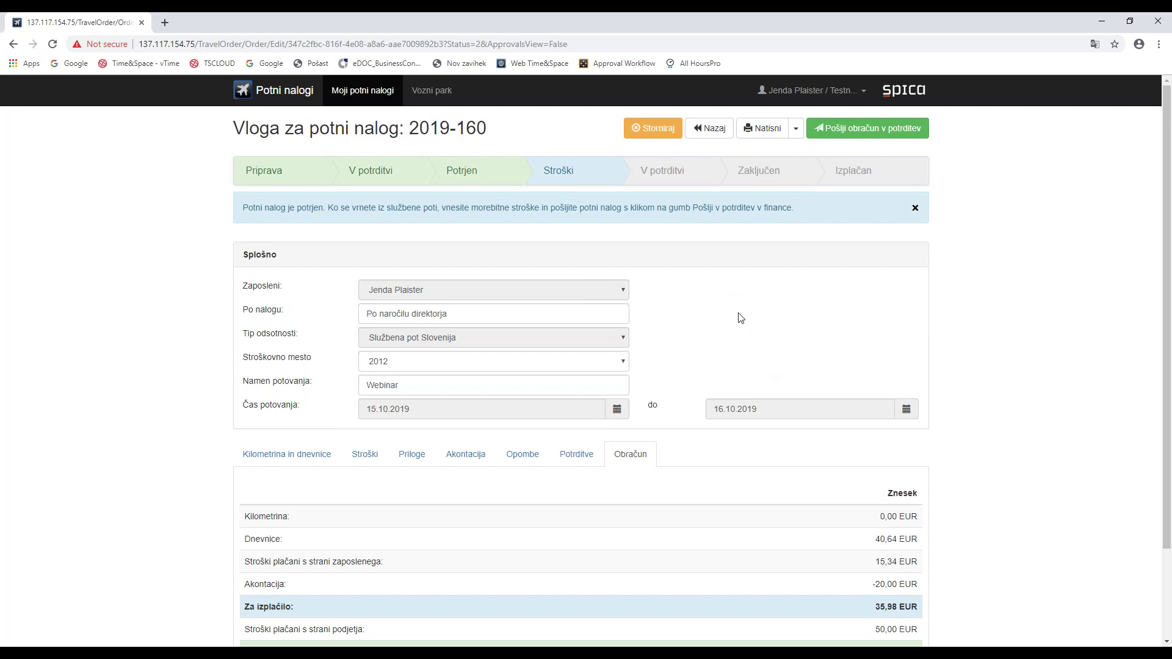
click(891, 132)
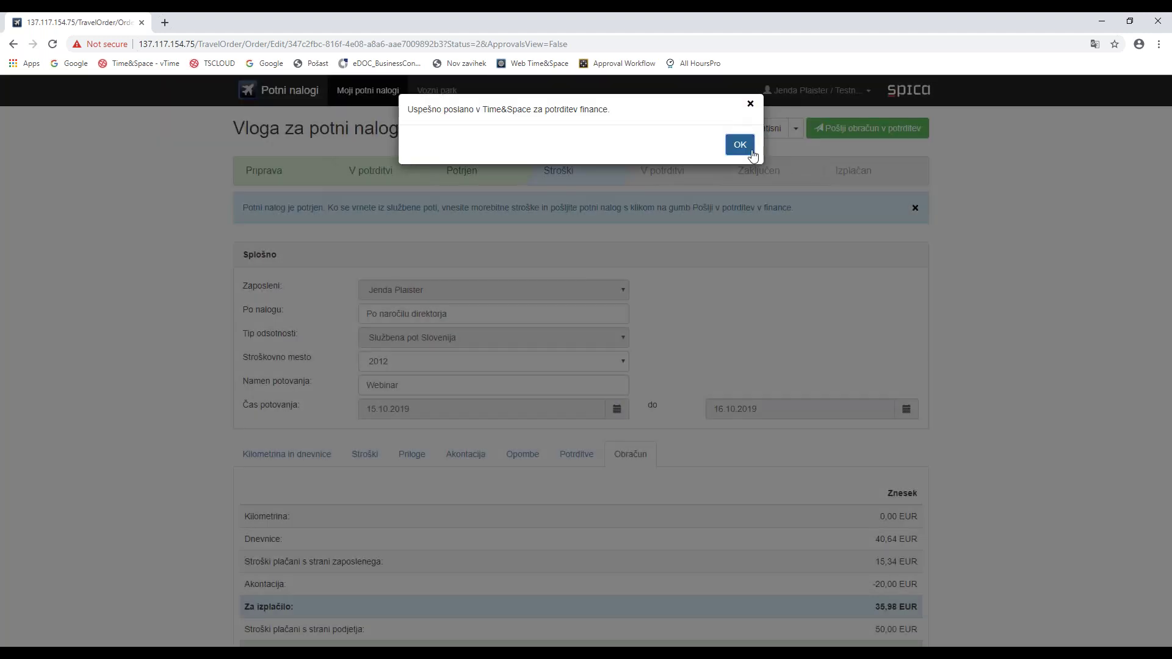
click(739, 145)
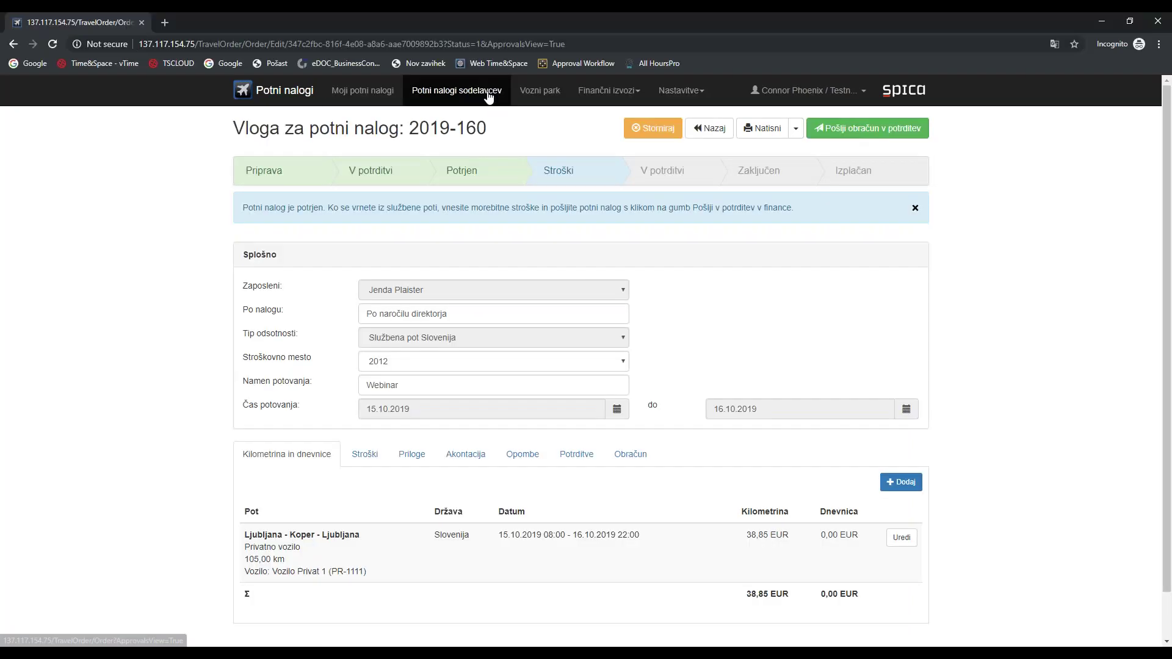
In the approver's session, open the coworker's Webinar travel order and review its expenses, attachments, advance, notes, approvals and settlement.
click(487, 96)
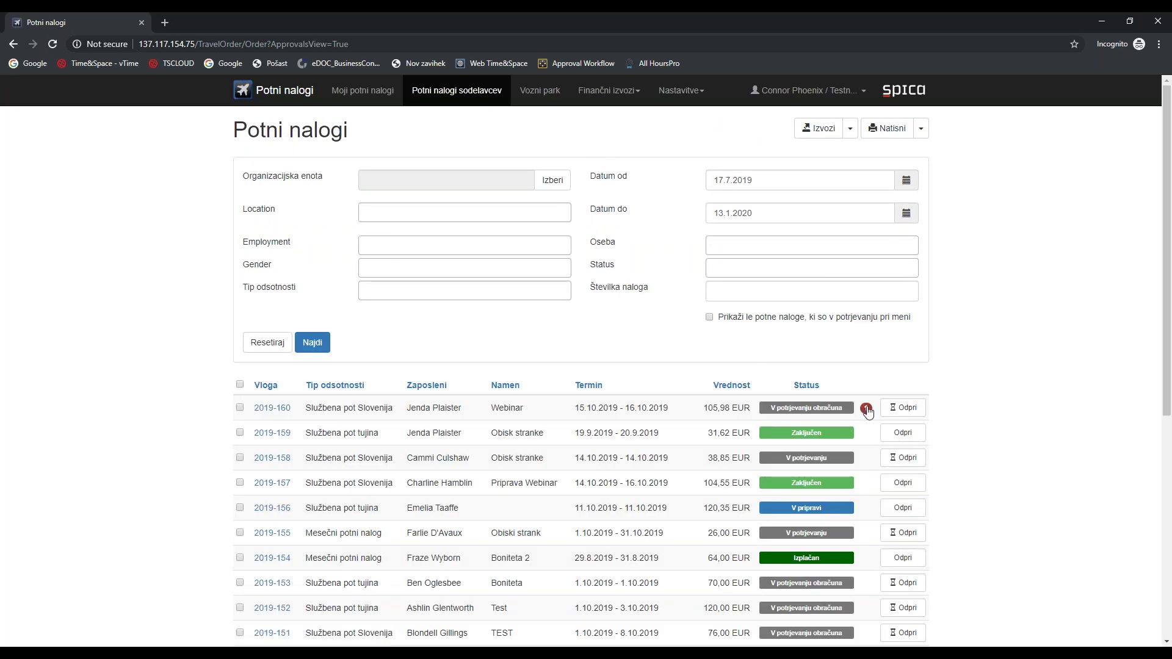
click(906, 408)
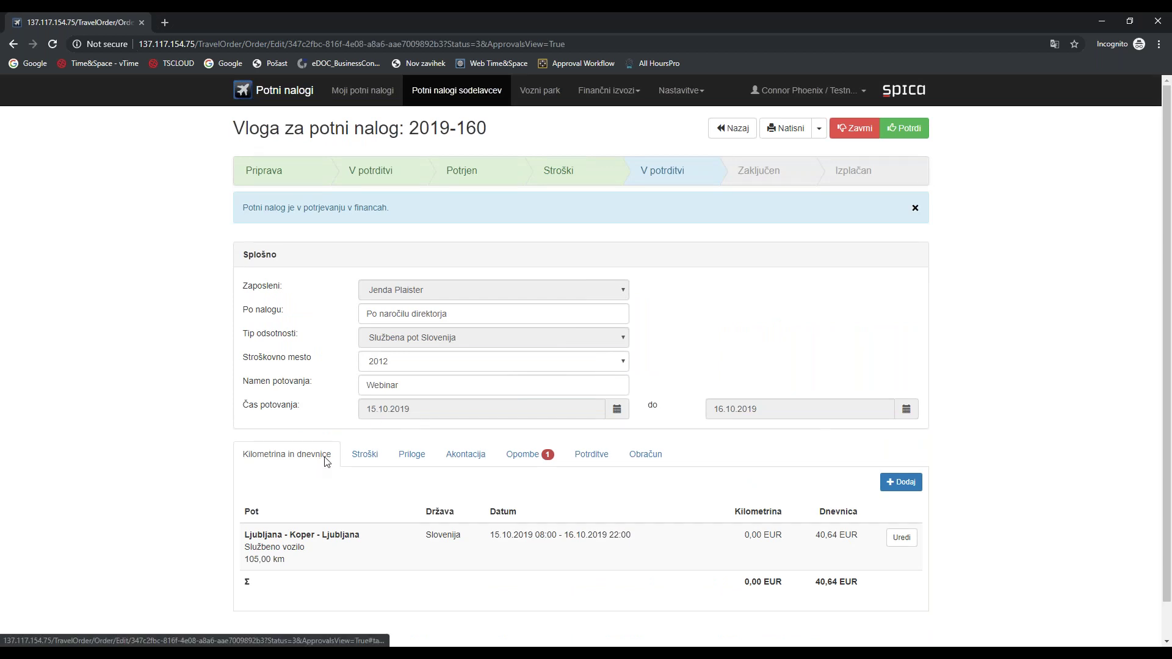
click(373, 457)
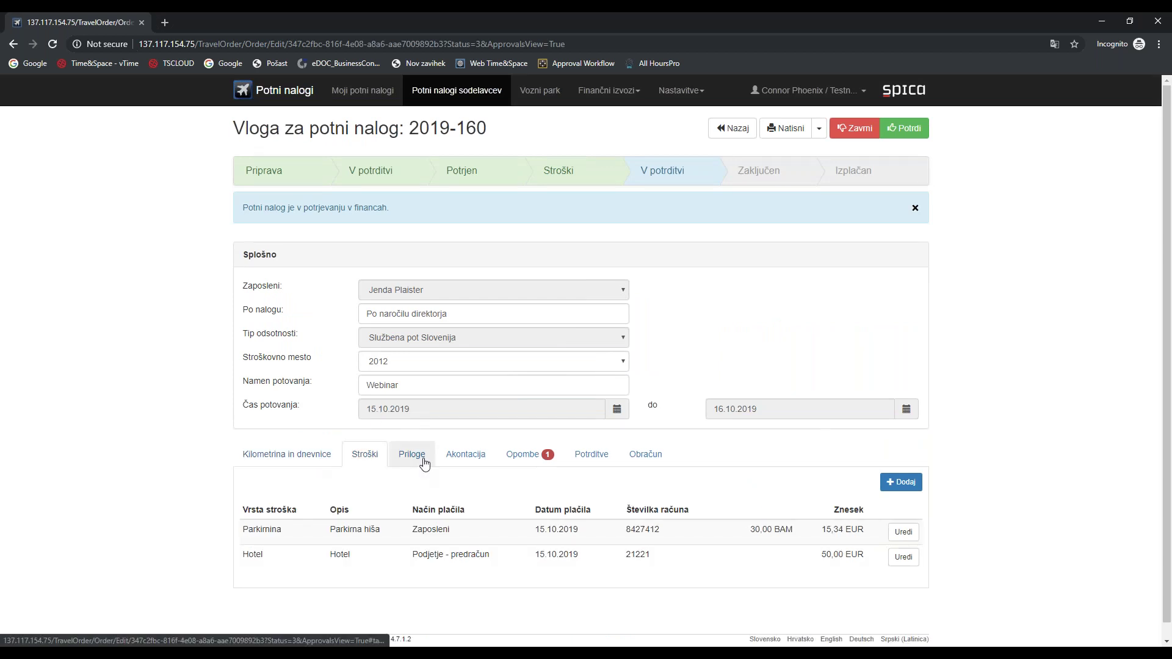
click(425, 463)
click(466, 454)
click(523, 454)
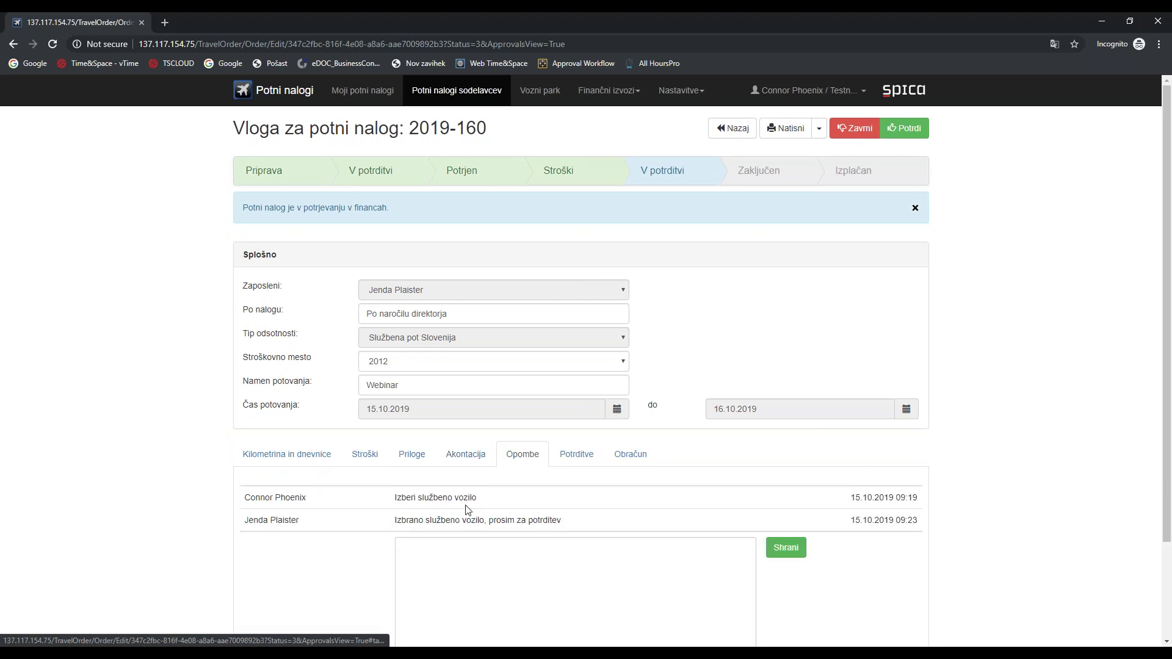
scroll(559, 492, down, 1)
click(584, 400)
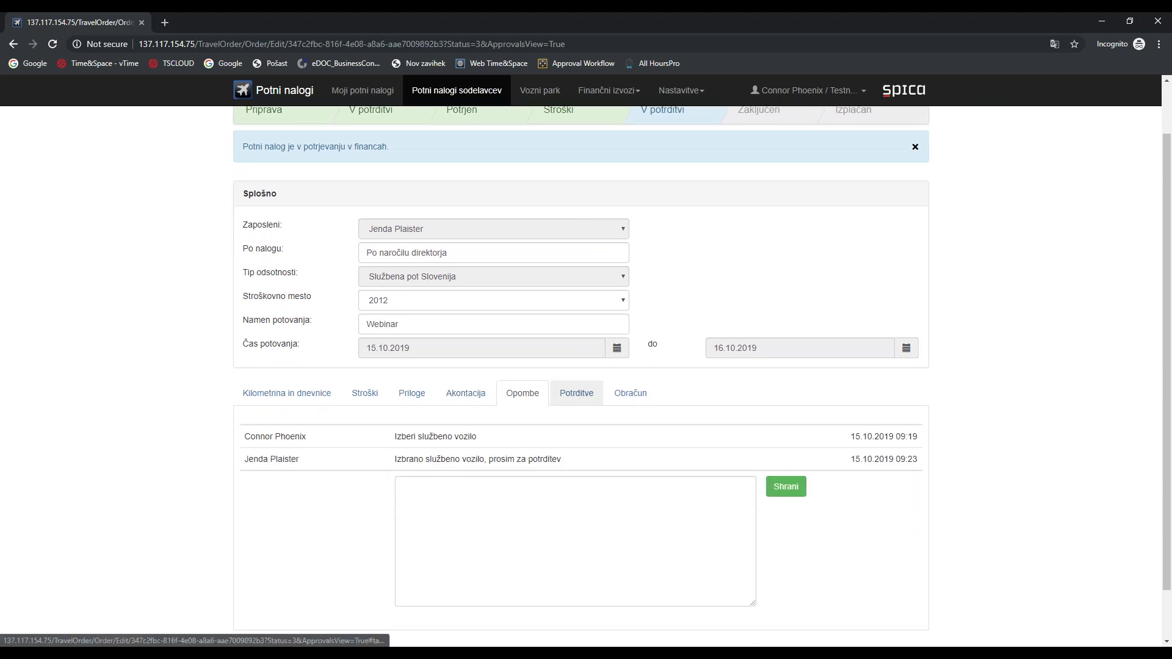
click(624, 401)
scroll(787, 397, up, 1)
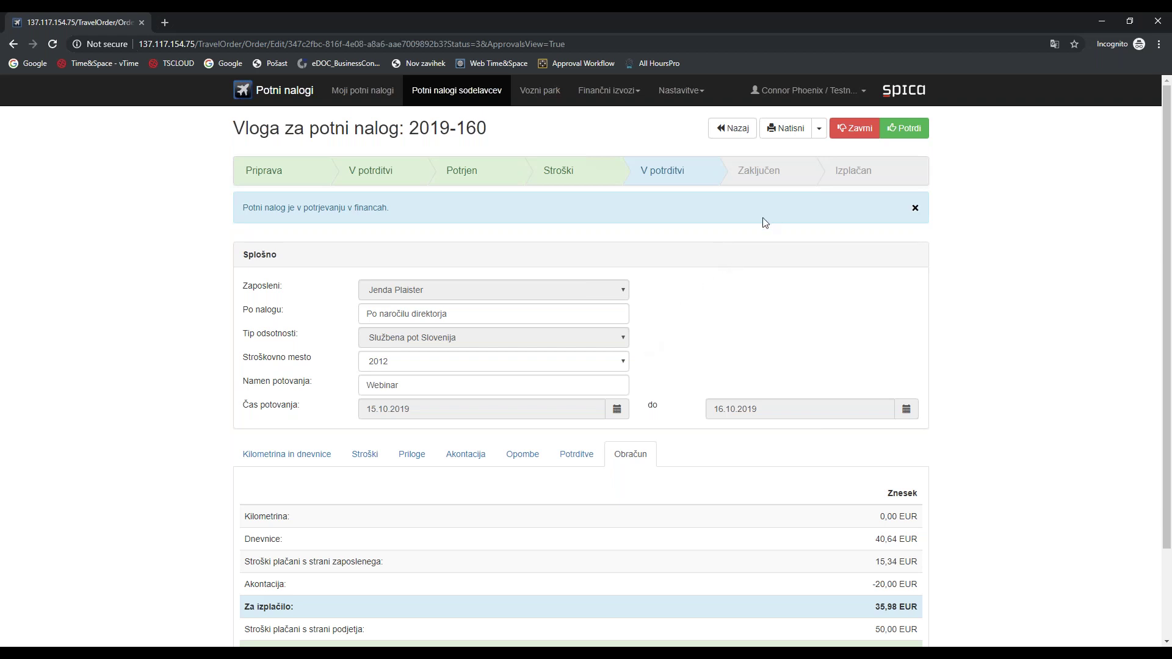
click(523, 455)
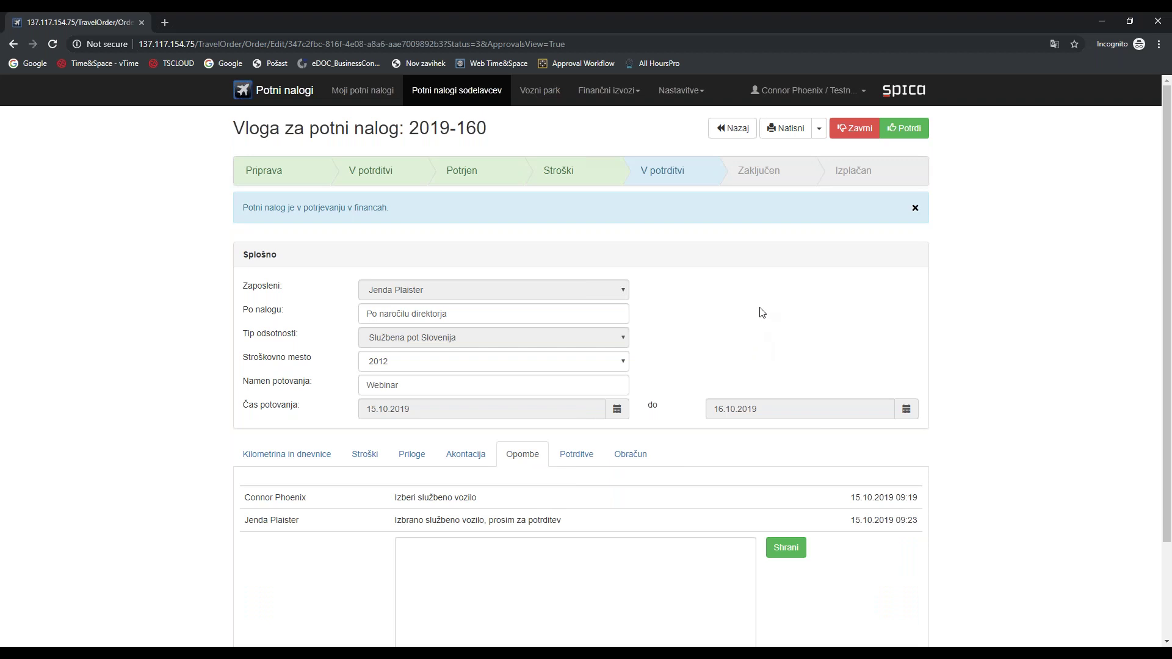
Approve the Webinar travel order's settlement and return to the list of coworkers' travel orders.
click(908, 129)
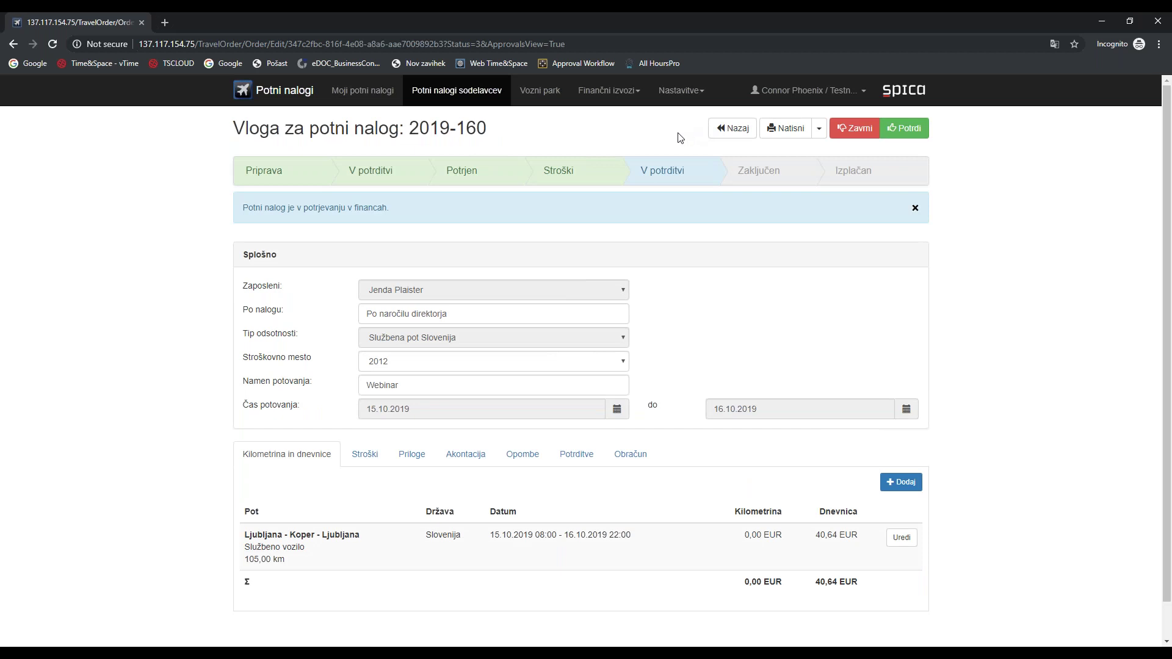
click(910, 129)
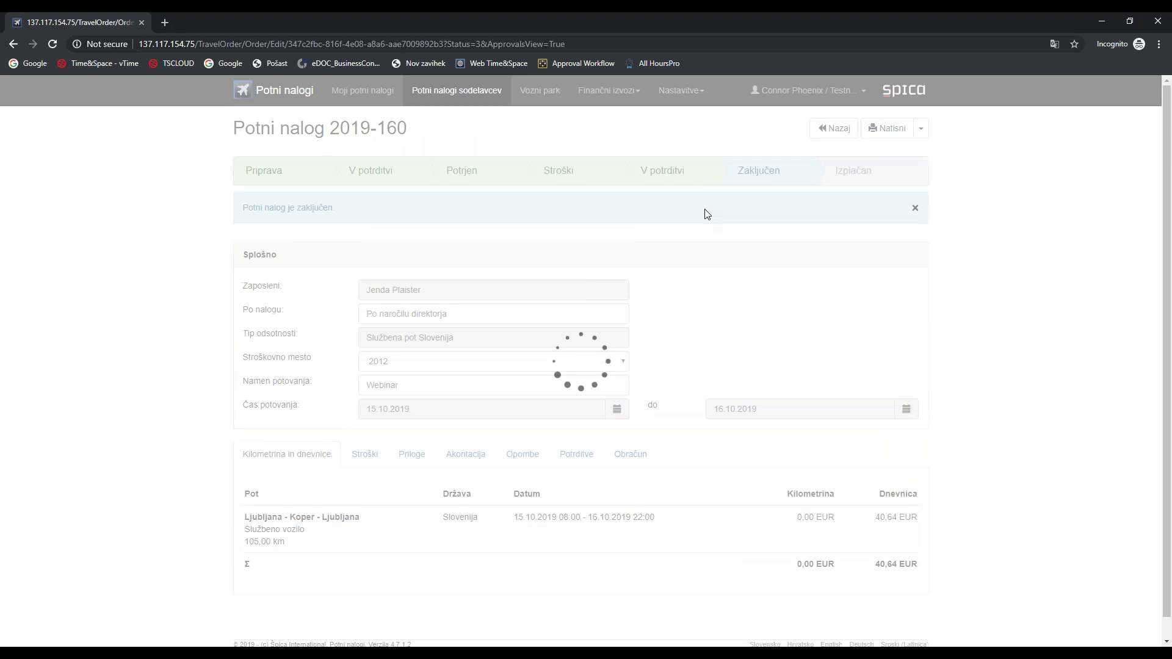
double_click(744, 172)
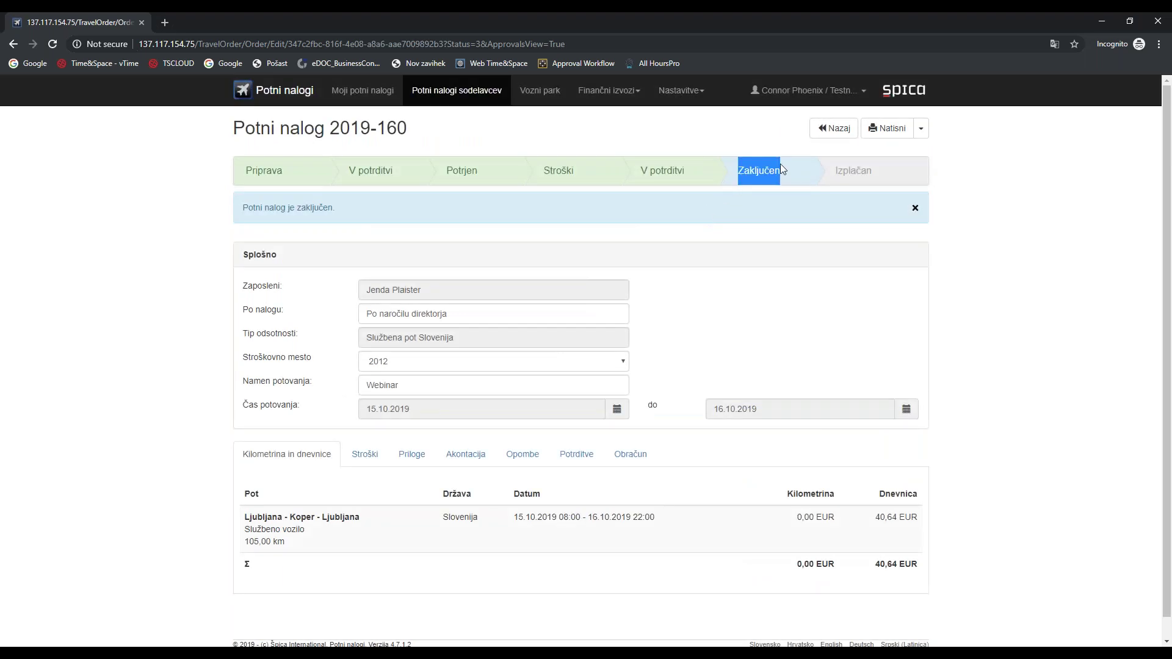
click(498, 99)
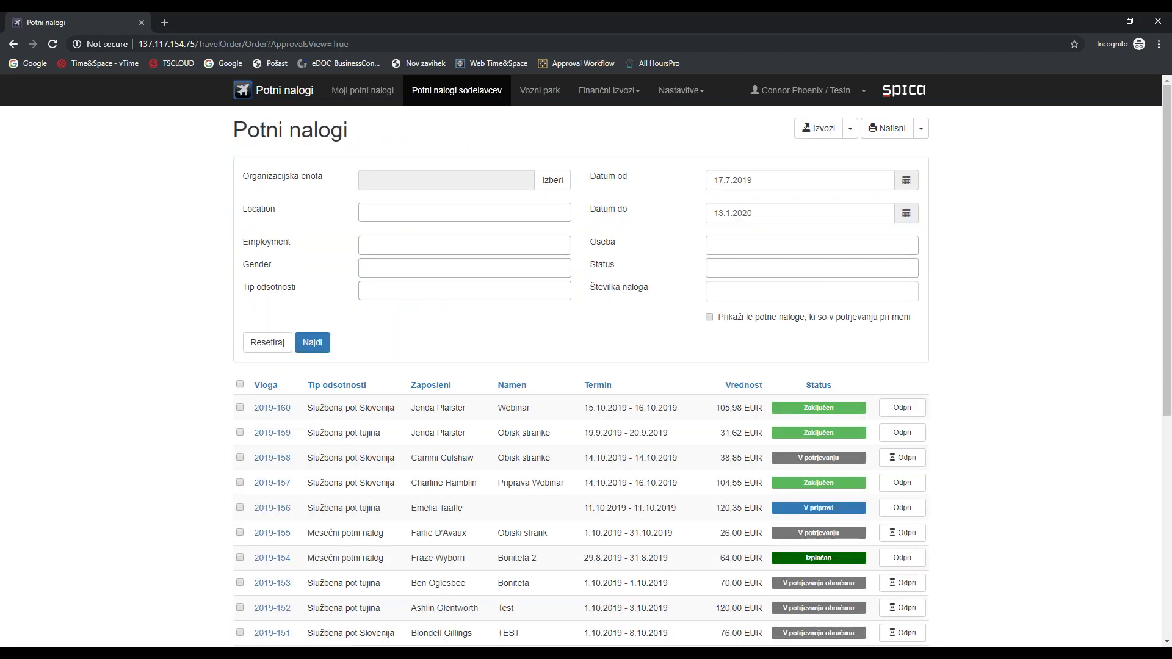
Prepare and download the payment order for only the Webinar travel order, and check its status in the coworkers' list.
click(638, 98)
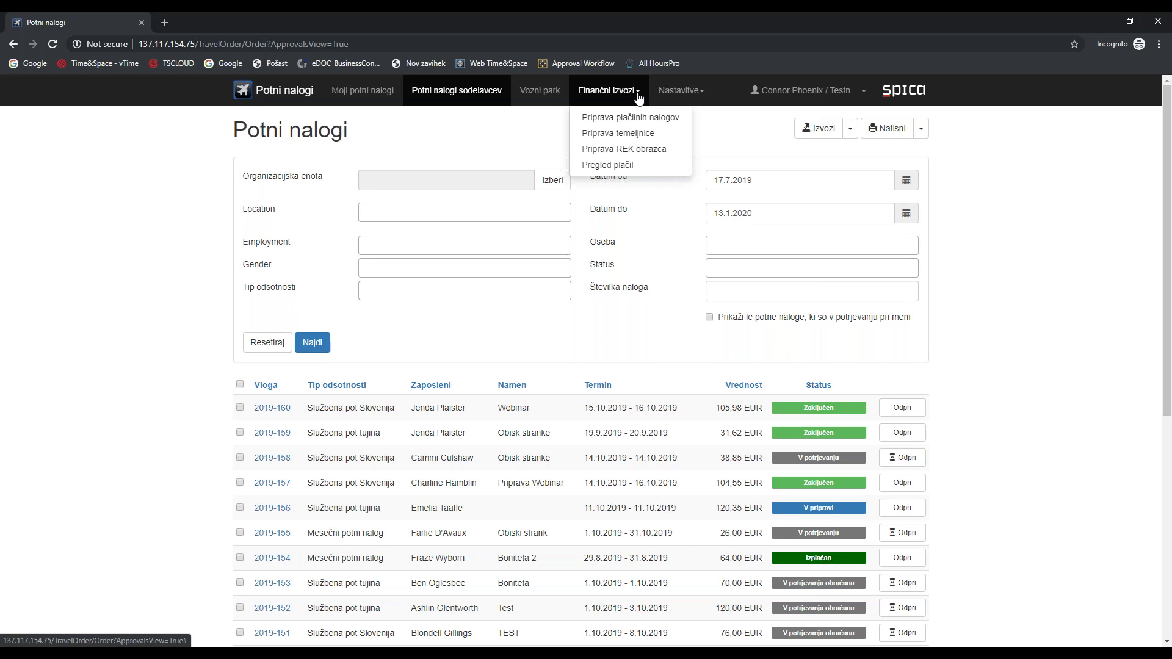
click(630, 117)
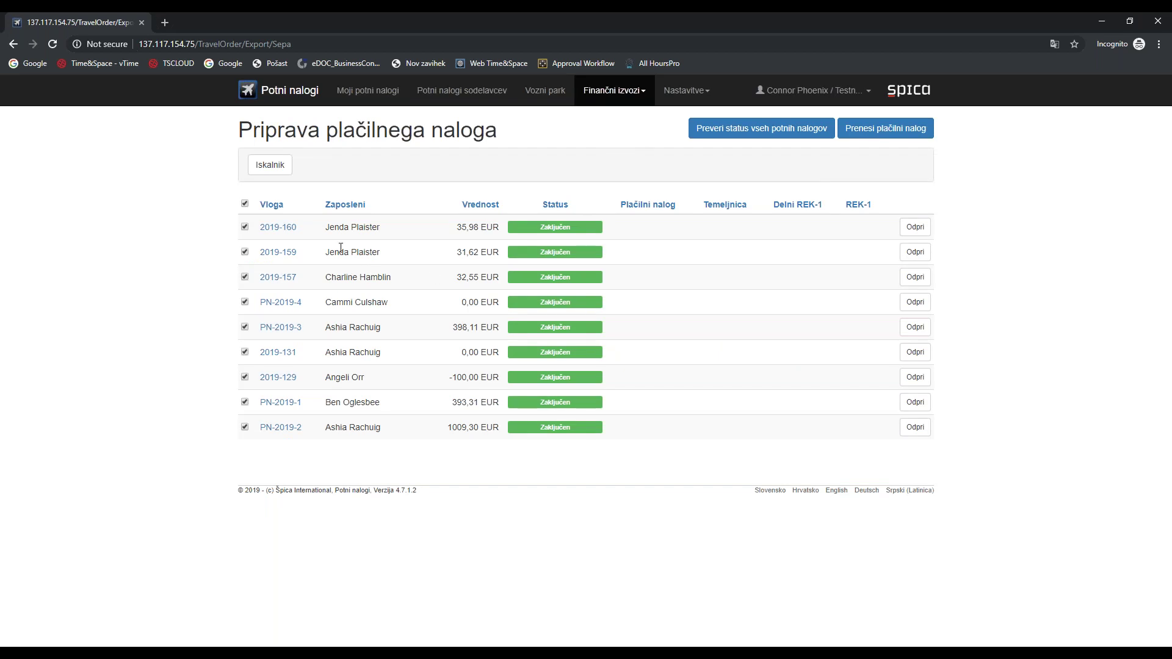
click(245, 204)
click(245, 227)
click(898, 131)
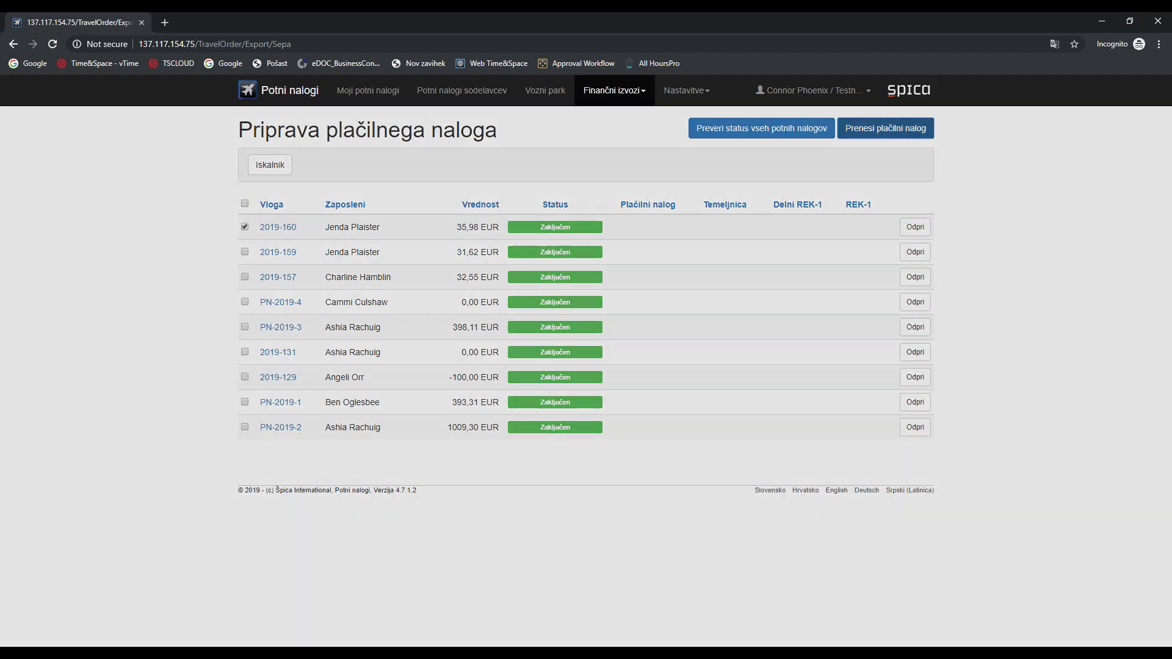
click(726, 181)
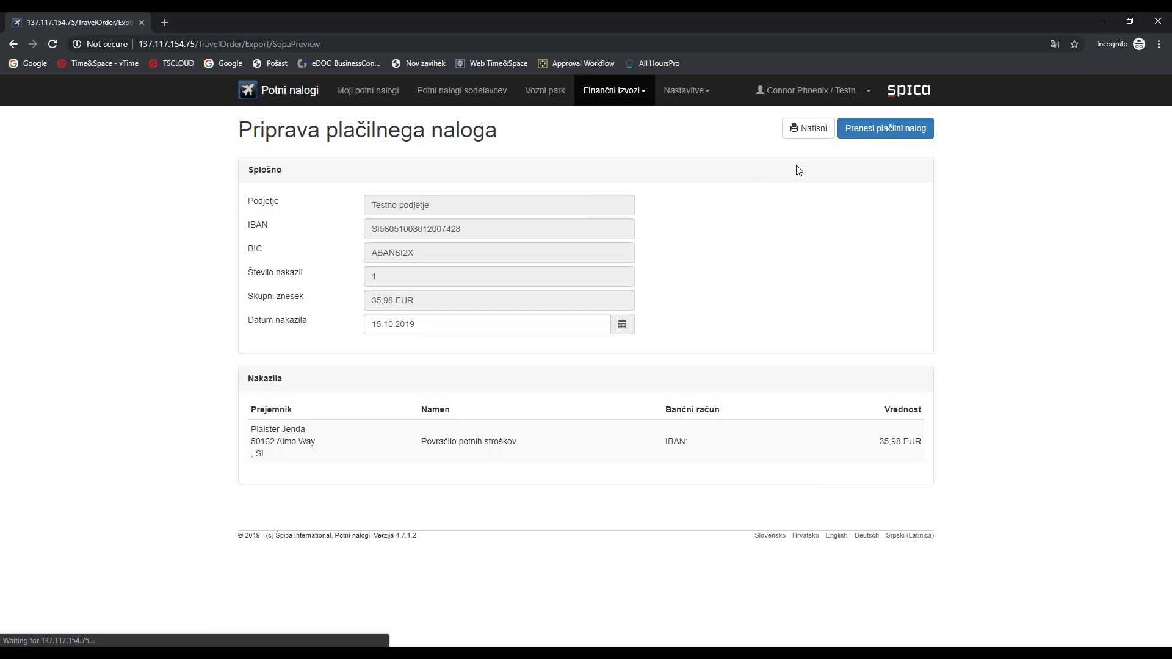
click(879, 131)
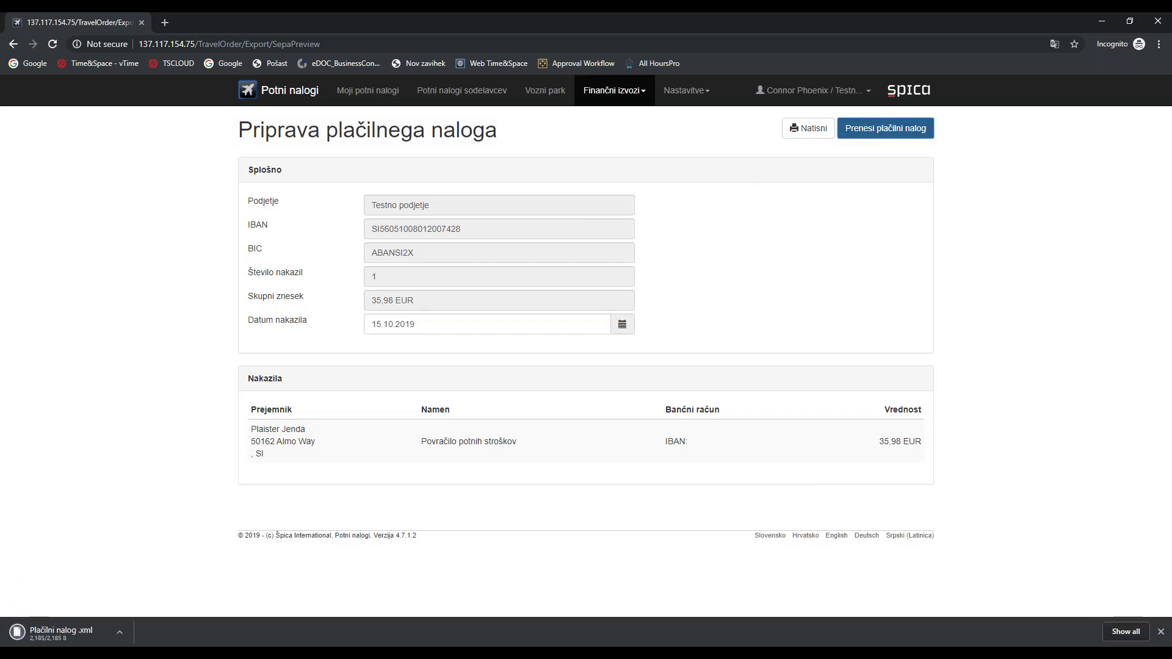
click(478, 98)
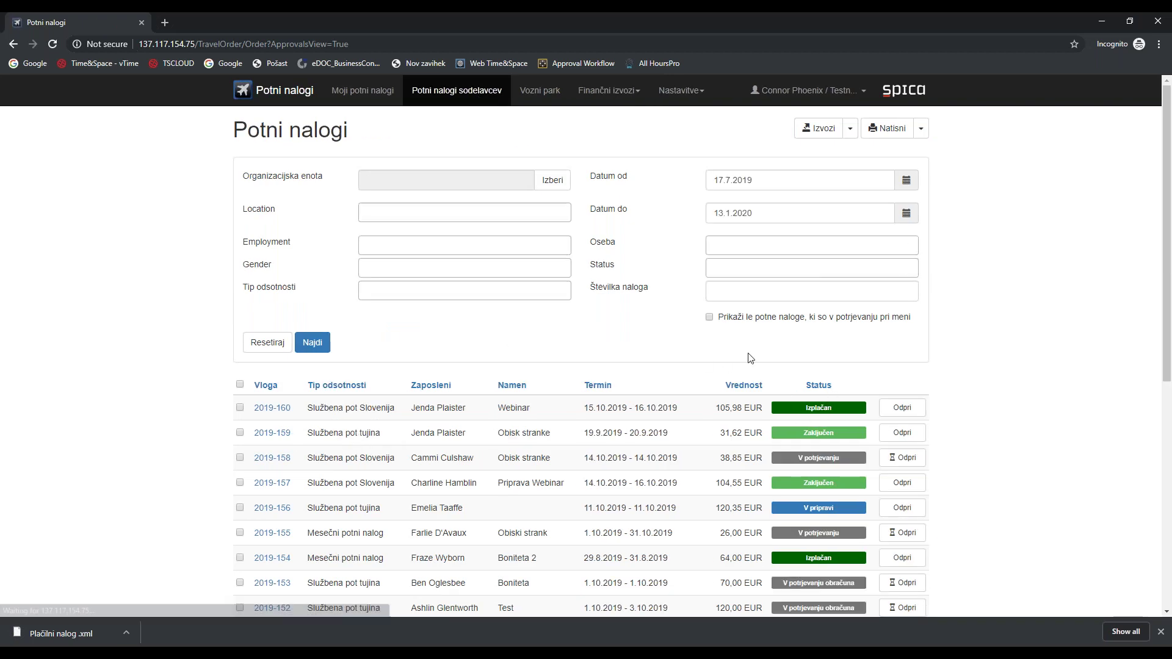
Prepare and download the accounting journal (temeljnica) for the paid travel order.
click(628, 92)
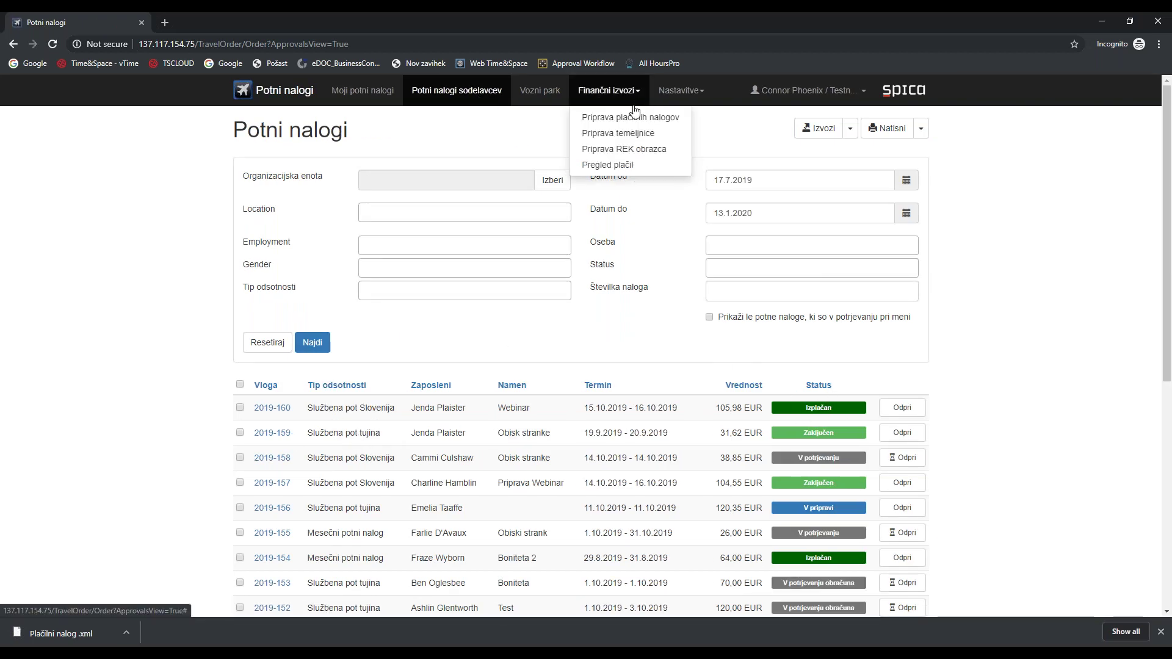
click(668, 138)
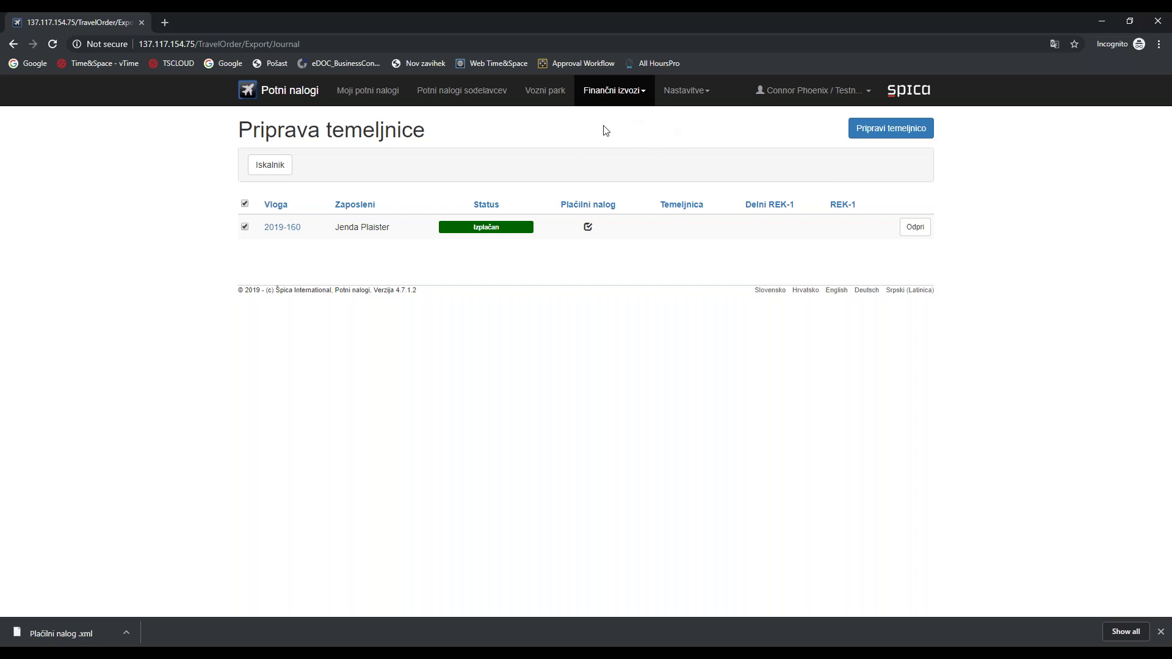
click(886, 131)
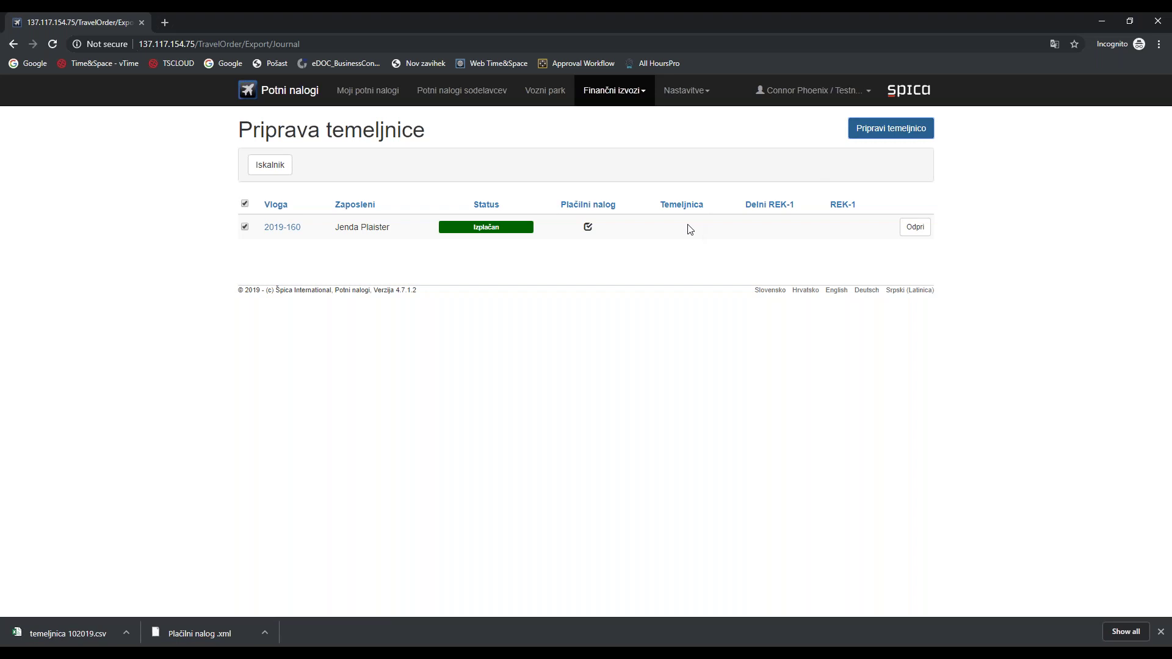
Open the REK report, and check the Hotel expense type's REK category and posting account for trips in Slovenia in the expense type settings.
click(633, 93)
click(642, 155)
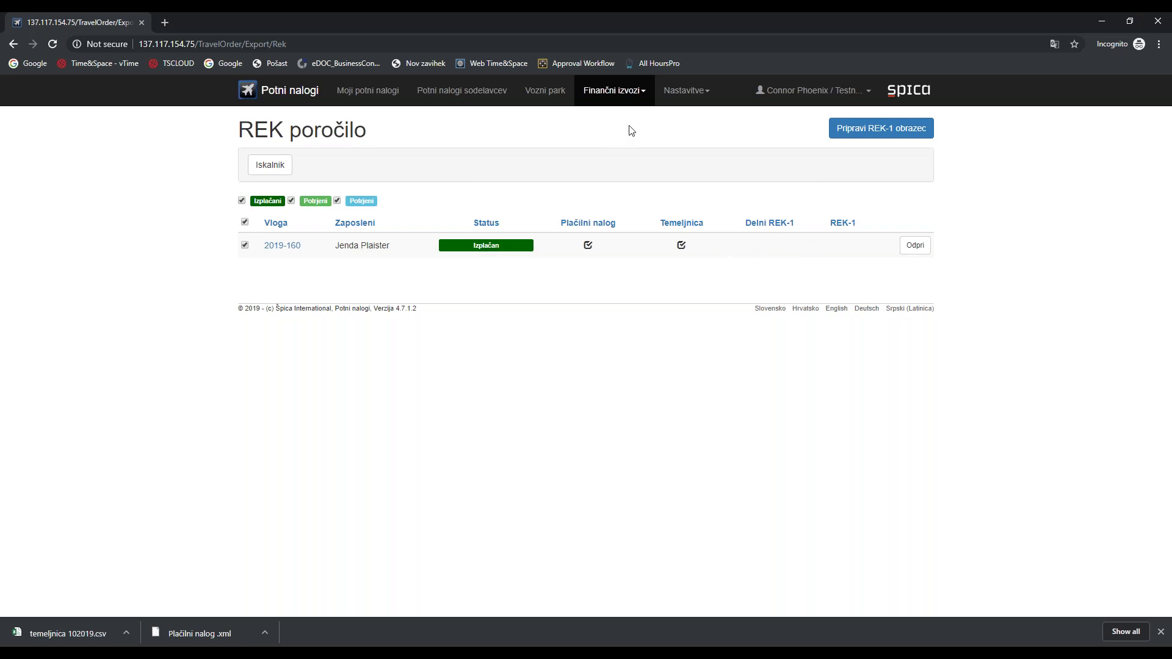
click(686, 93)
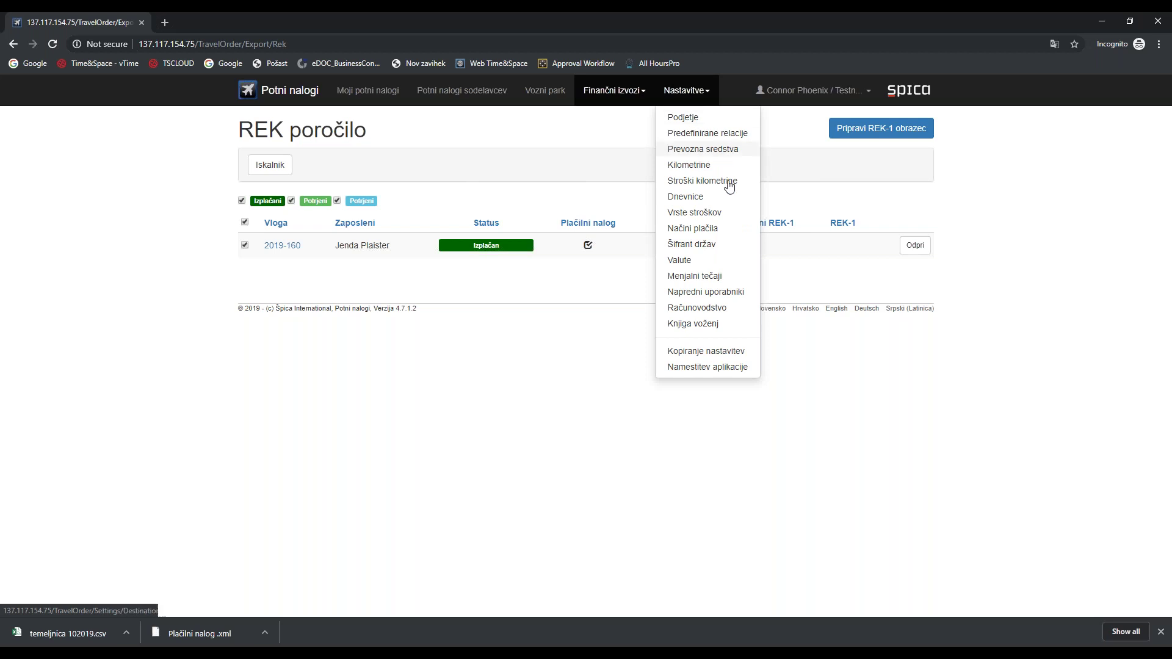
click(705, 213)
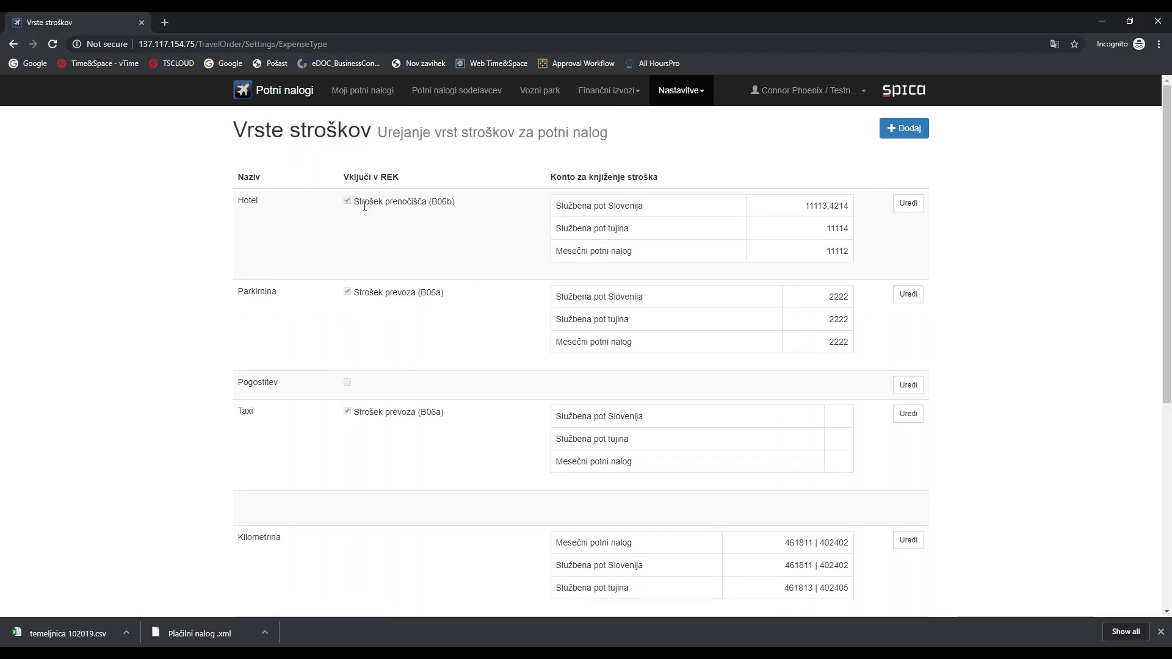
drag(365, 206, 413, 202)
click(431, 204)
drag(804, 205, 852, 218)
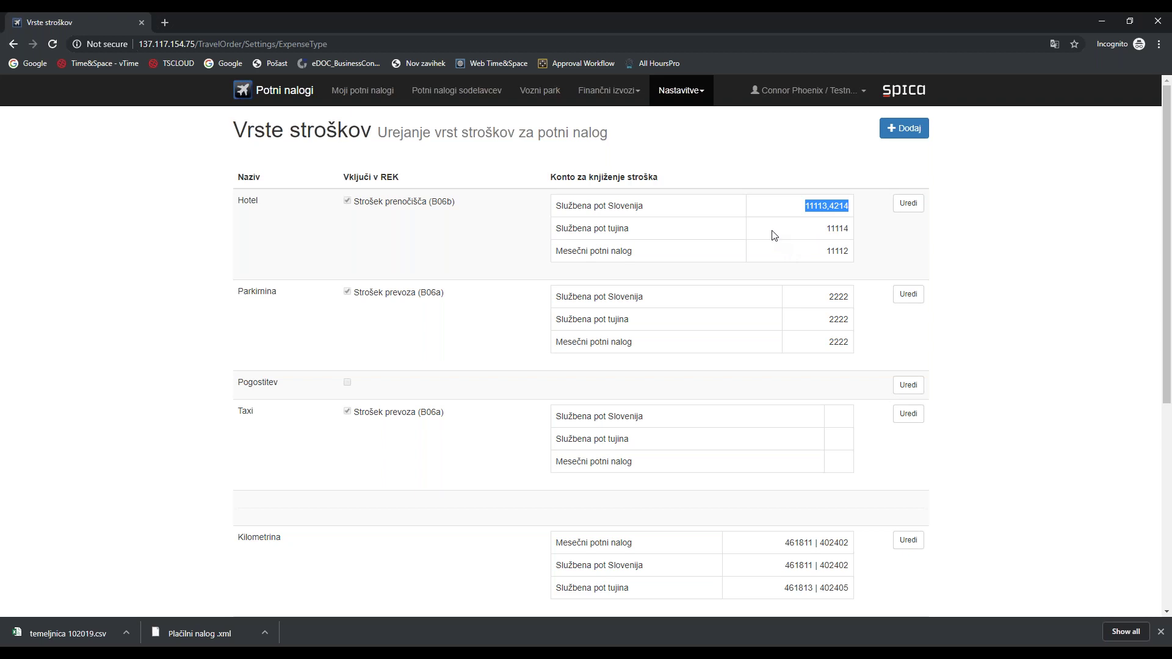
click(718, 155)
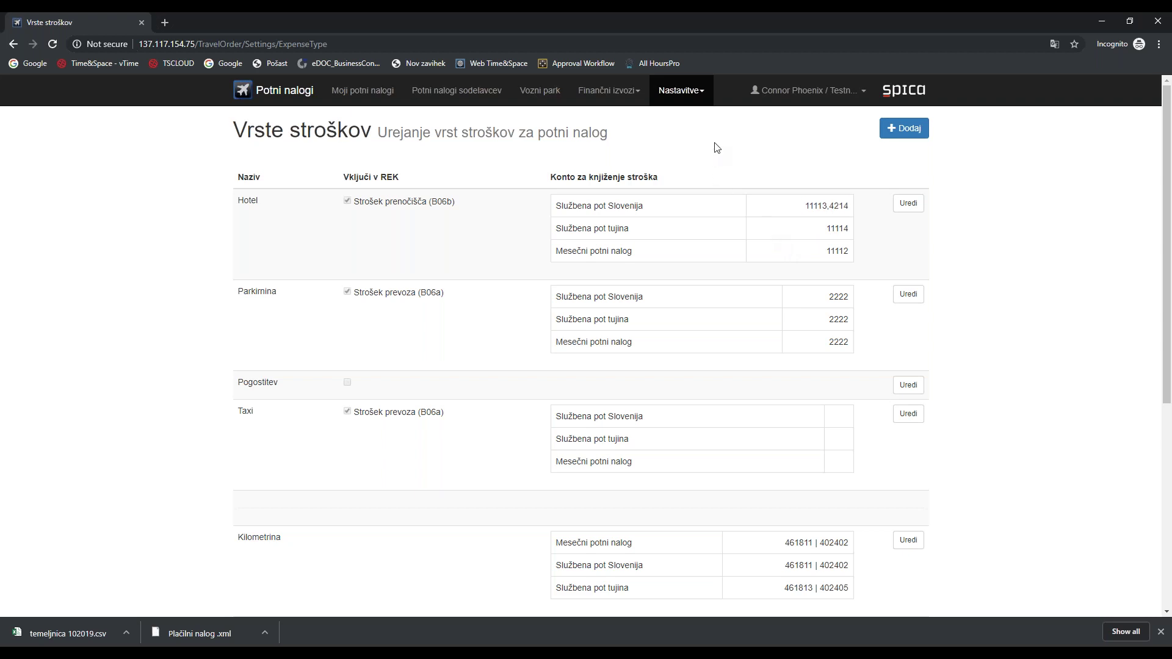
click(697, 96)
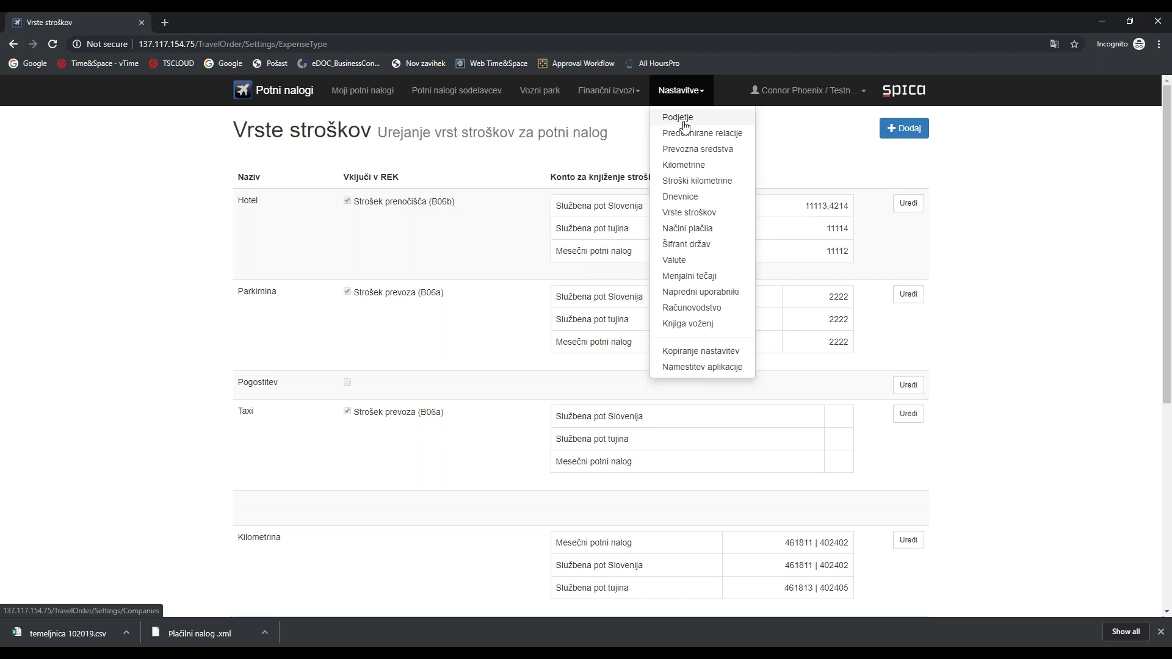
click(644, 134)
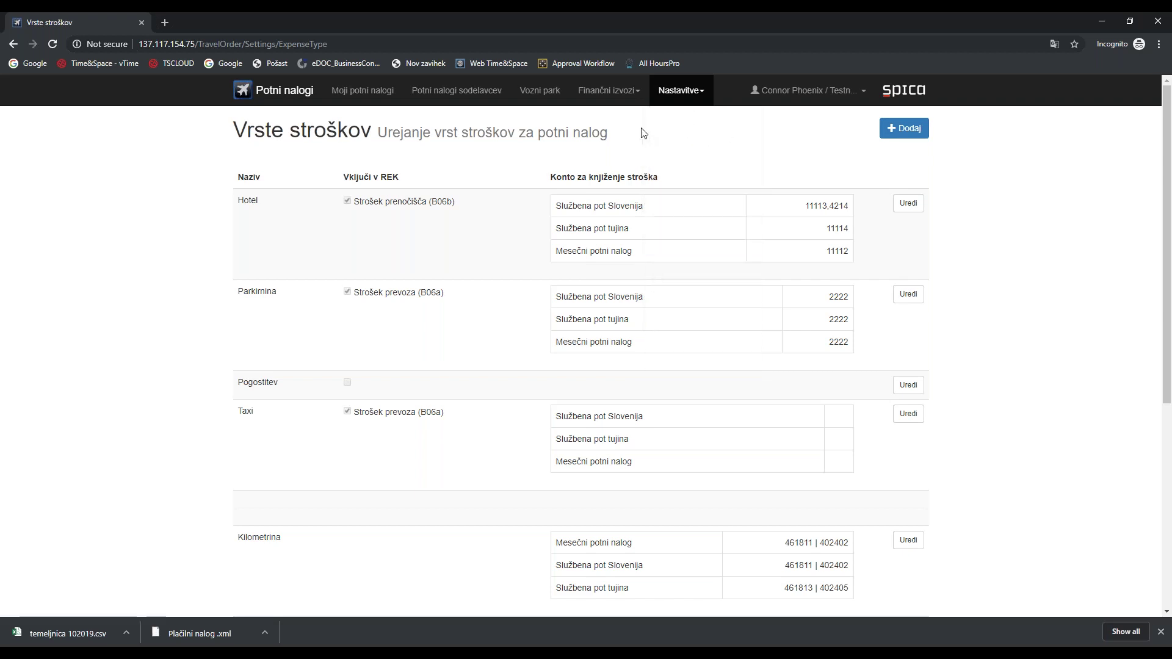
View the vehicle reservations for Službeno vozilo (rezervacija), and review the settings for means of transport (Prevozna sredstva).
click(541, 95)
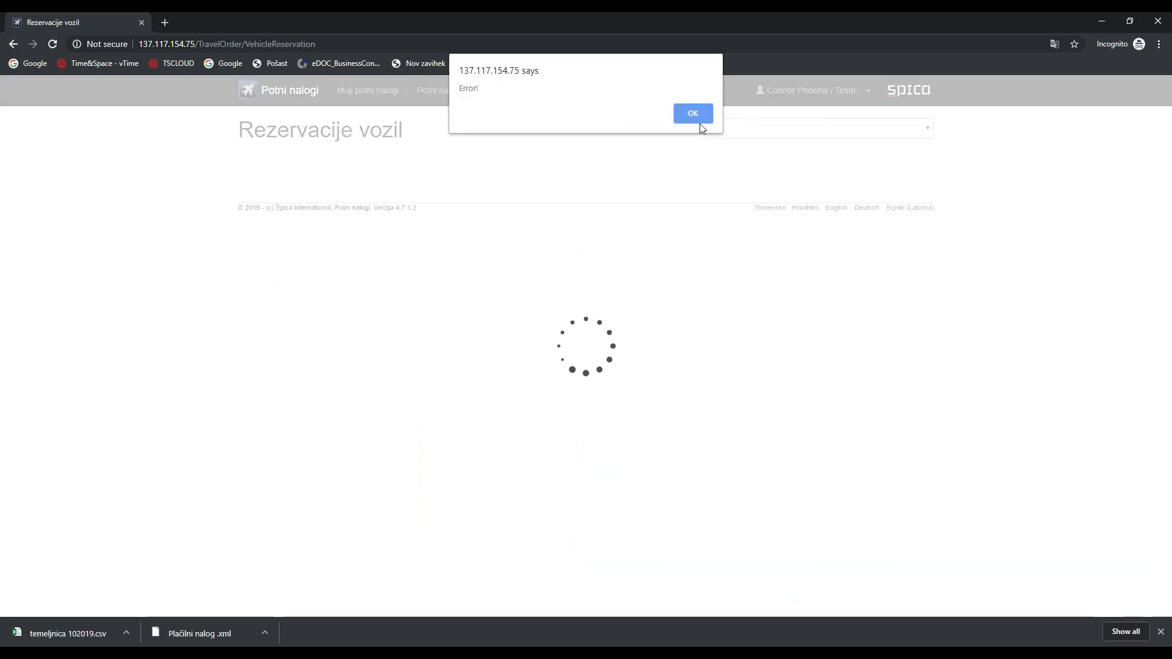
click(700, 113)
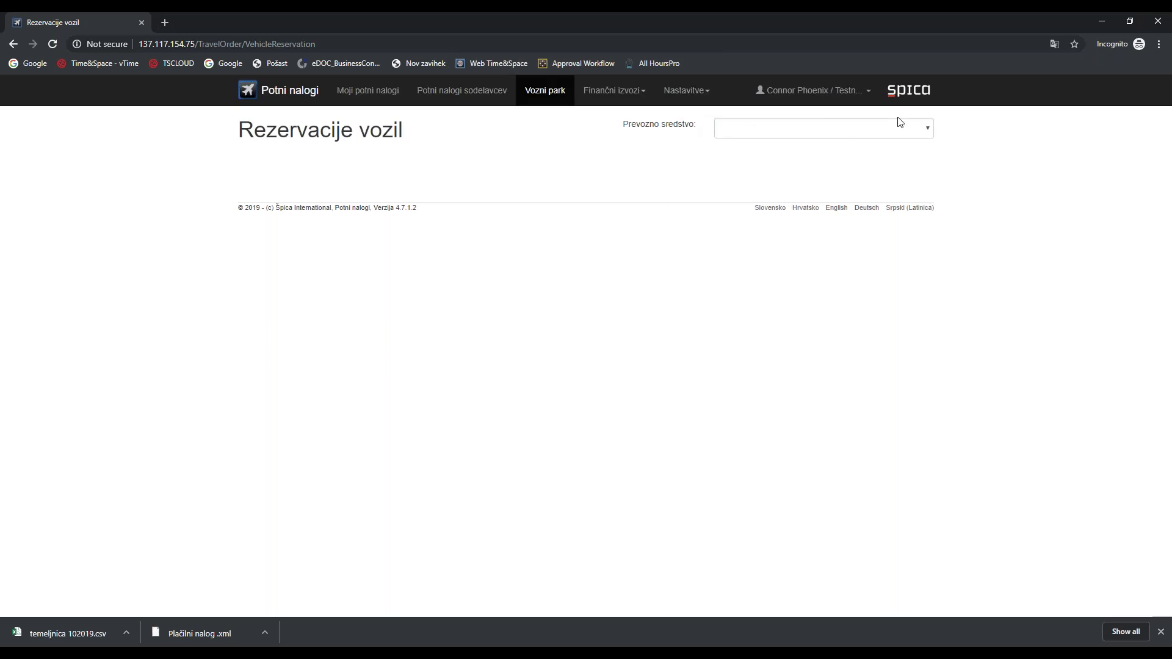
click(906, 133)
click(845, 154)
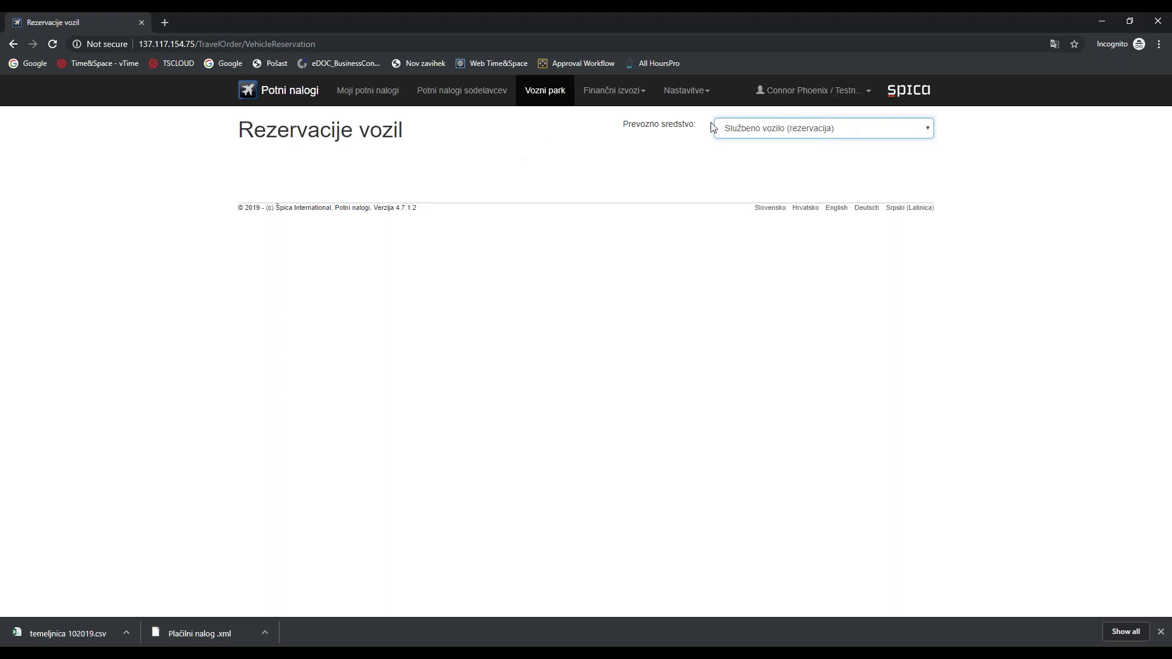
click(688, 96)
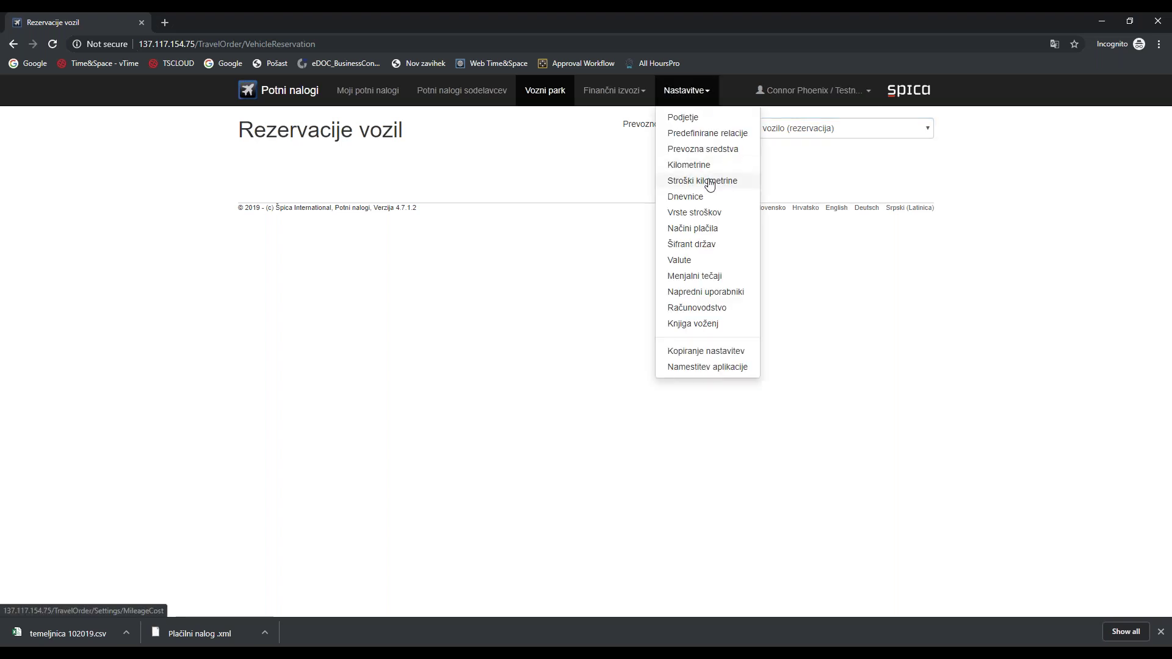
click(696, 150)
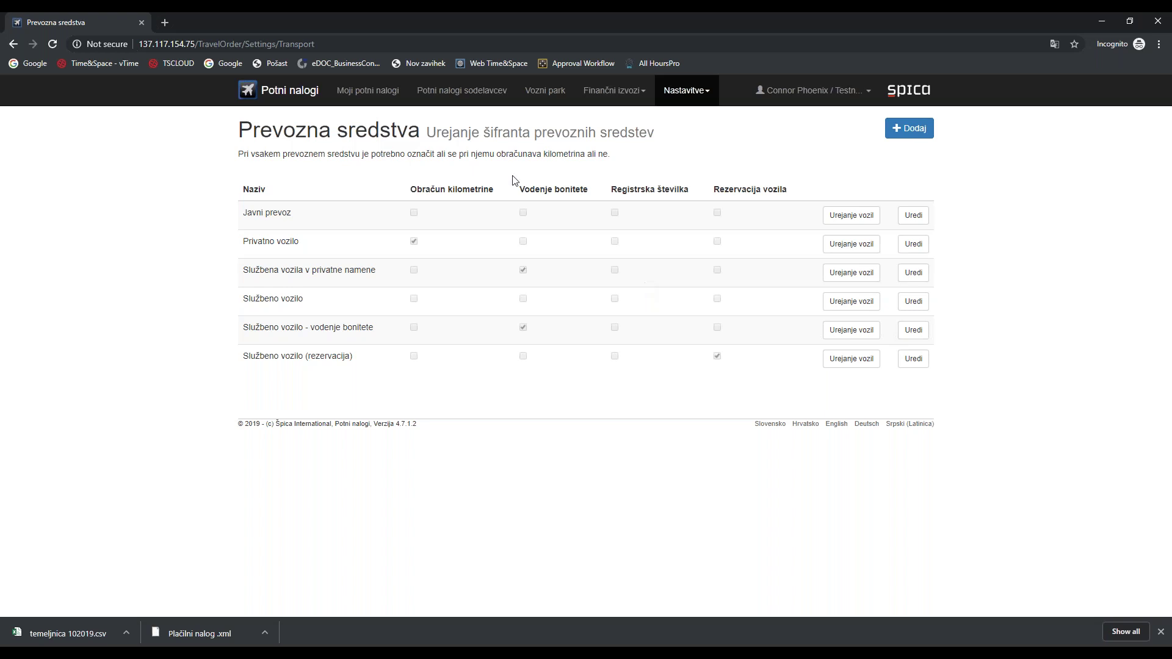
In the own travel orders list, open the foreign trip still in preparation and examine the departure and arrival times of its Ljubljana - Maribor - Ljubljana mileage entry.
click(394, 93)
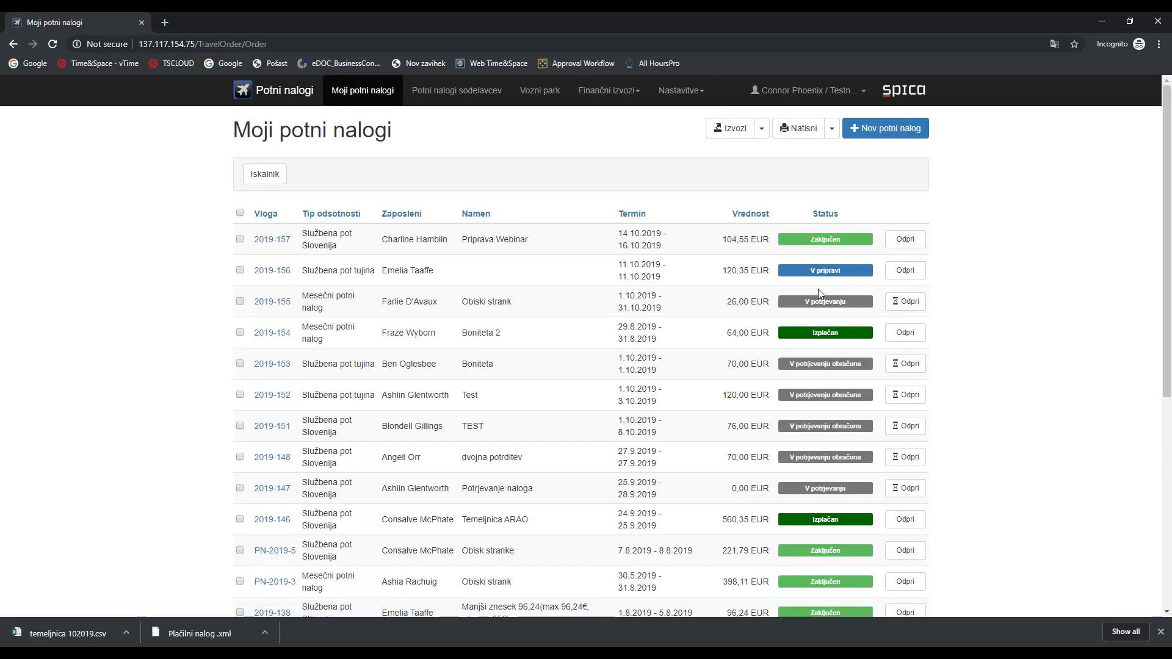
scroll(818, 299, down, 10)
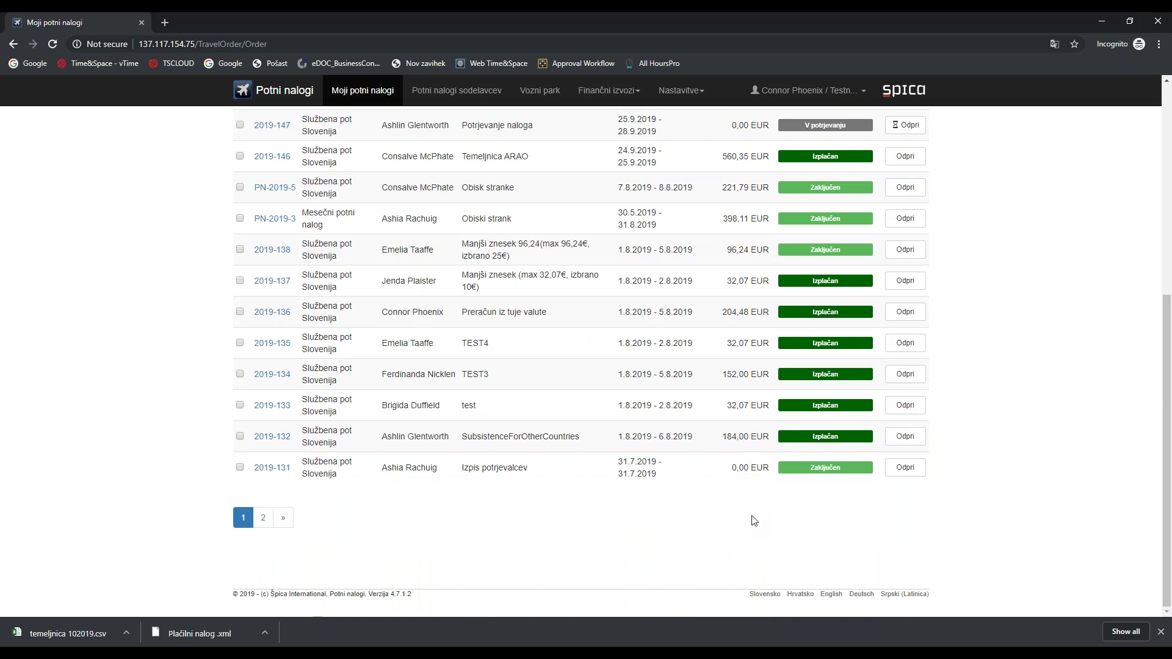
scroll(727, 475, up, 1)
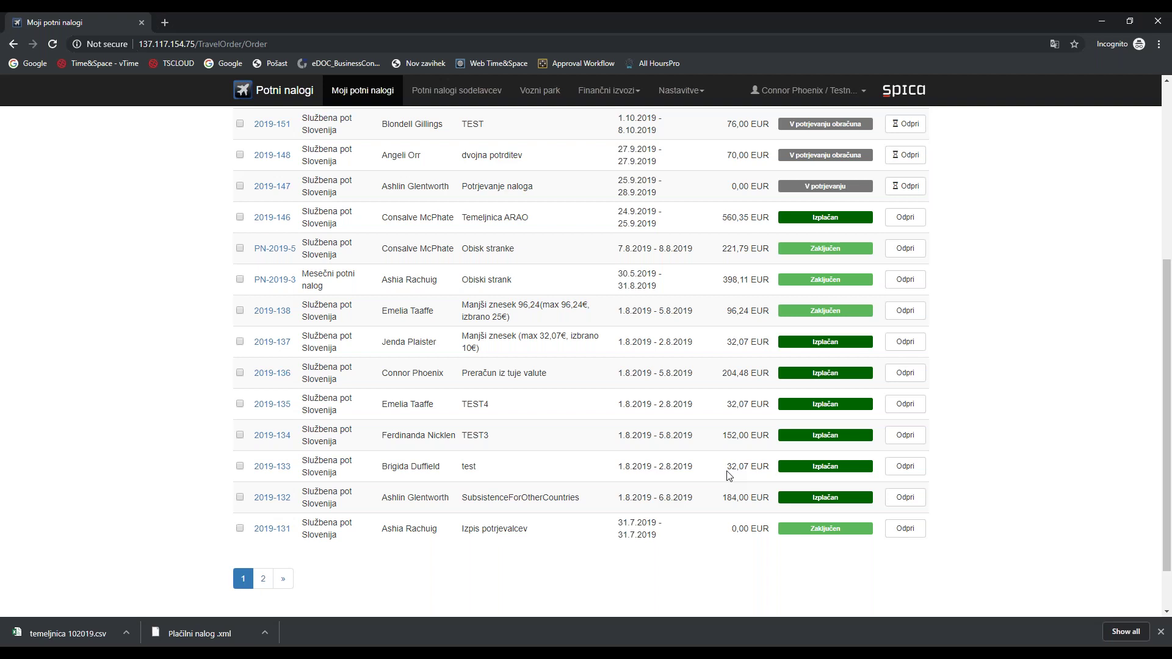
scroll(547, 549, up, 10)
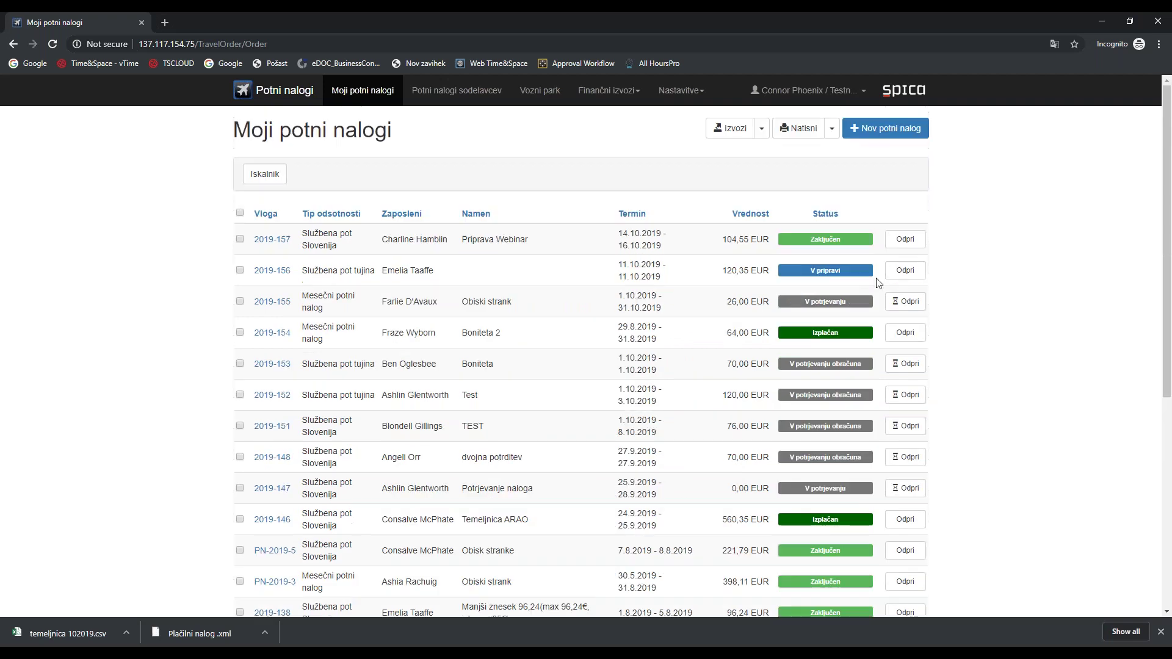
click(905, 270)
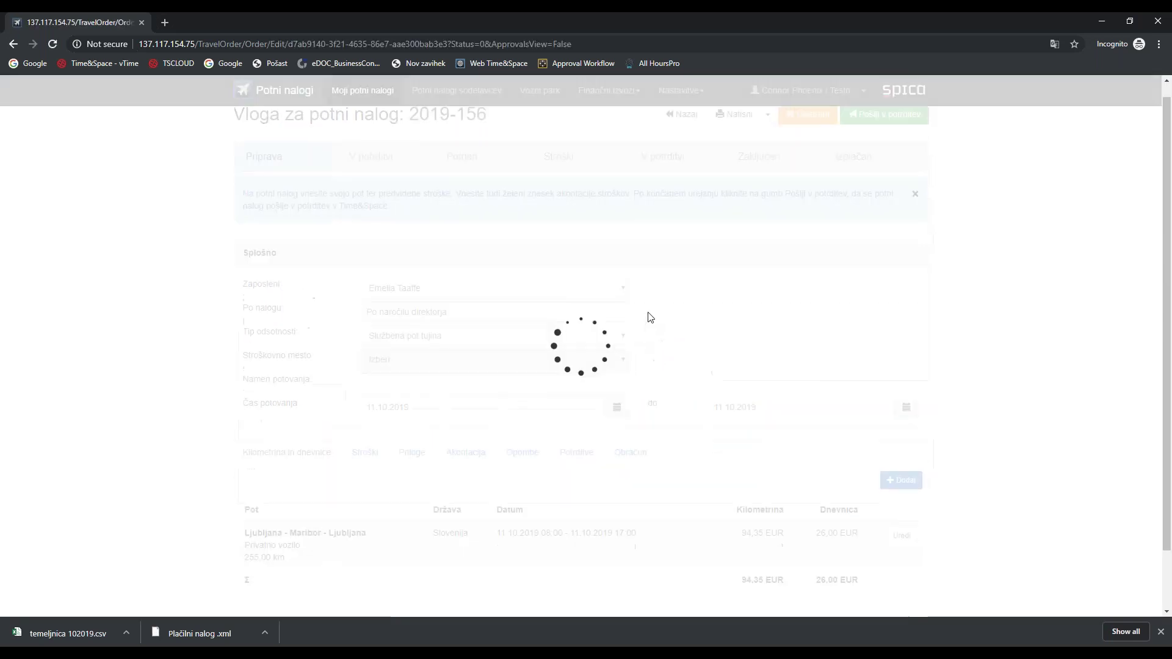
click(903, 473)
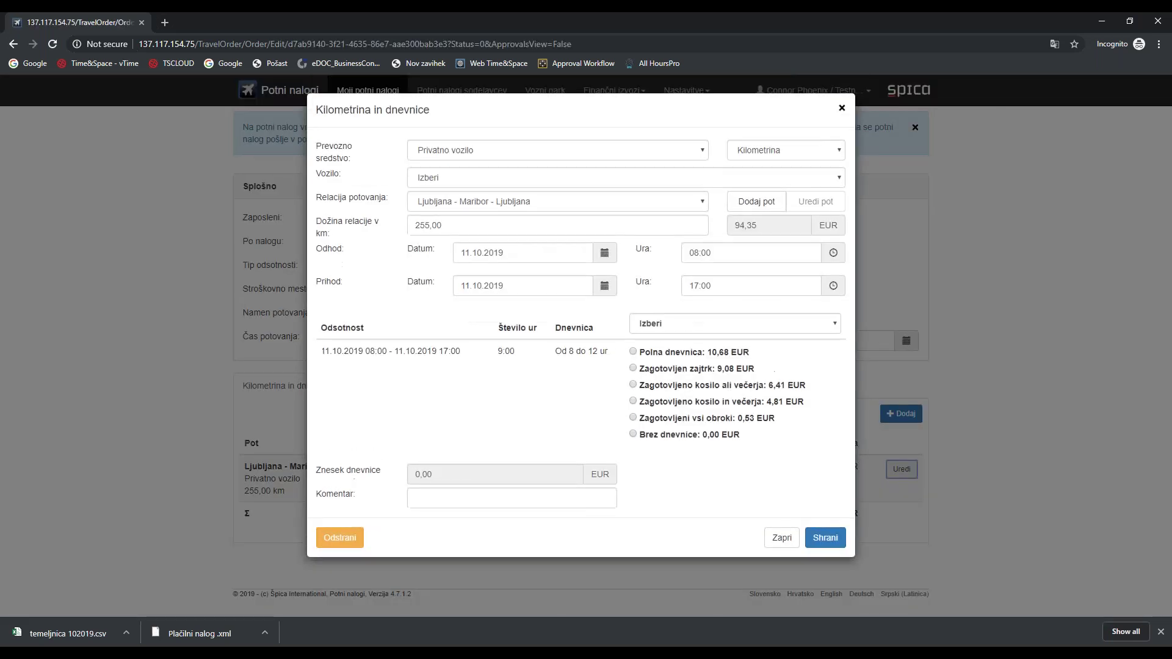
double_click(502, 256)
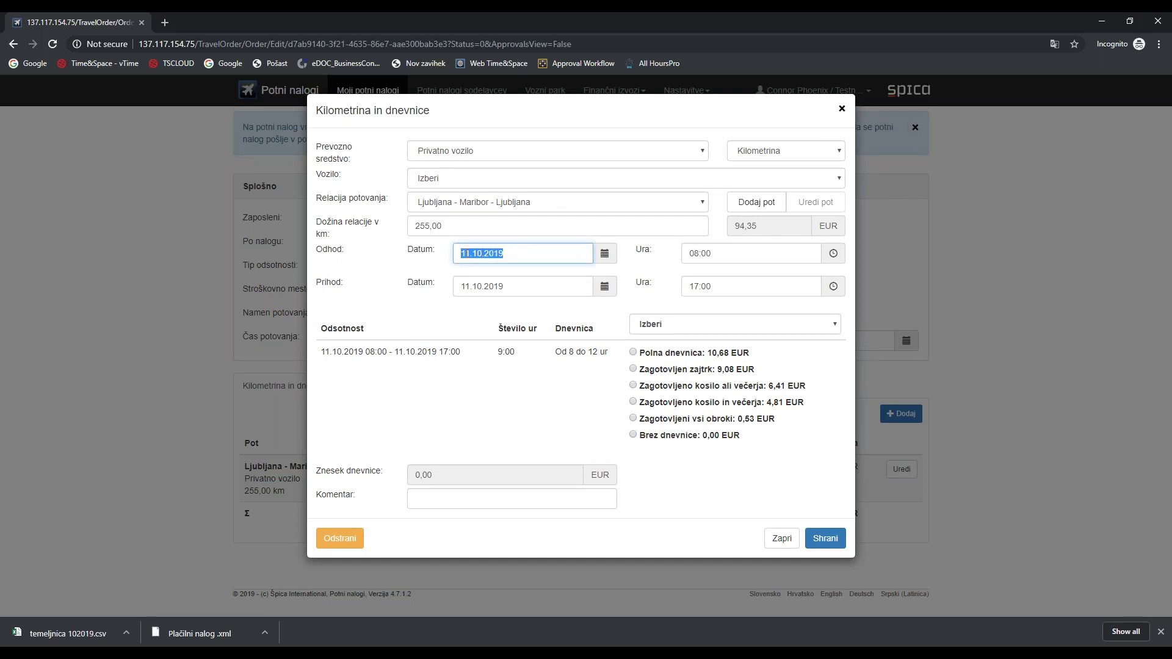
double_click(708, 257)
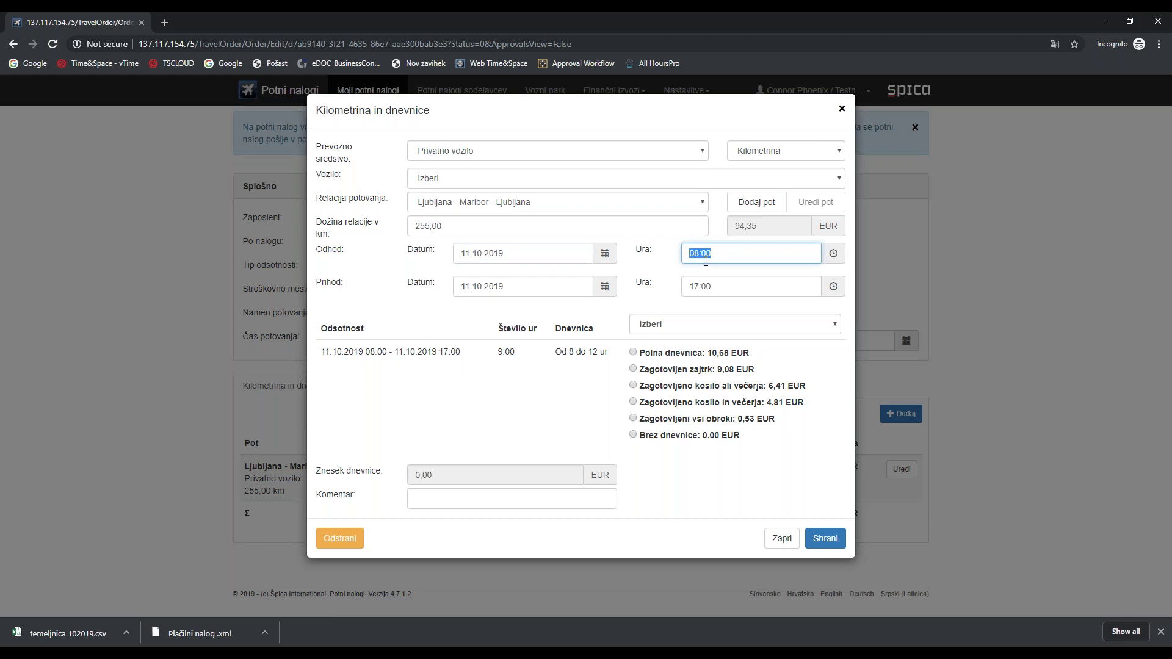
double_click(689, 285)
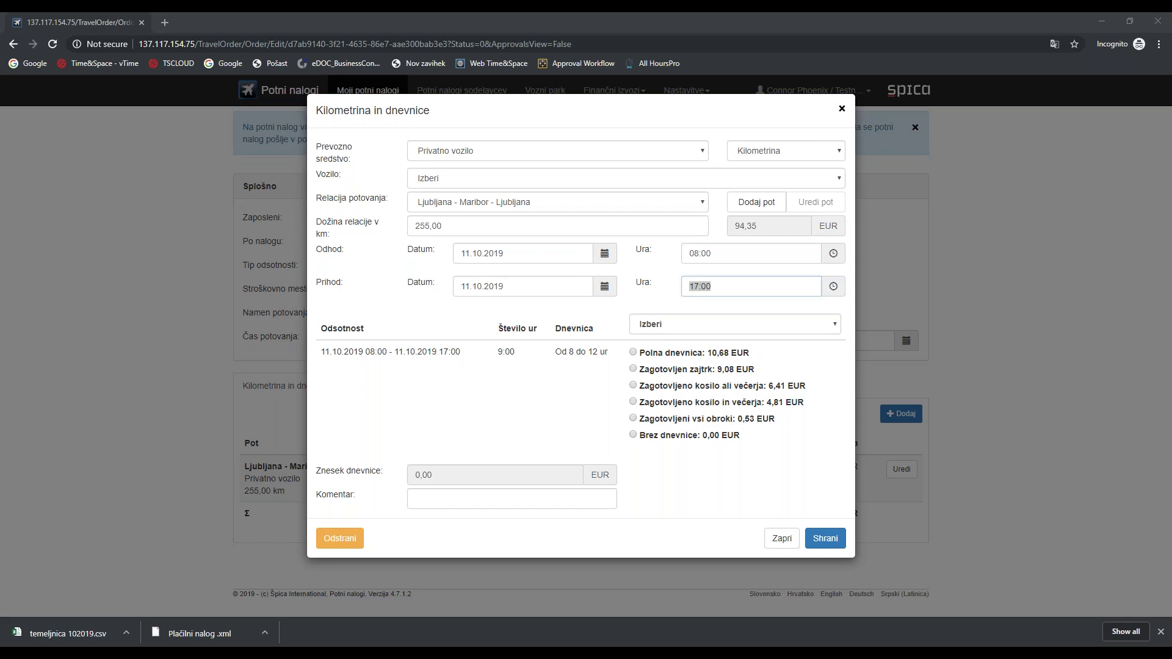
click(1094, 28)
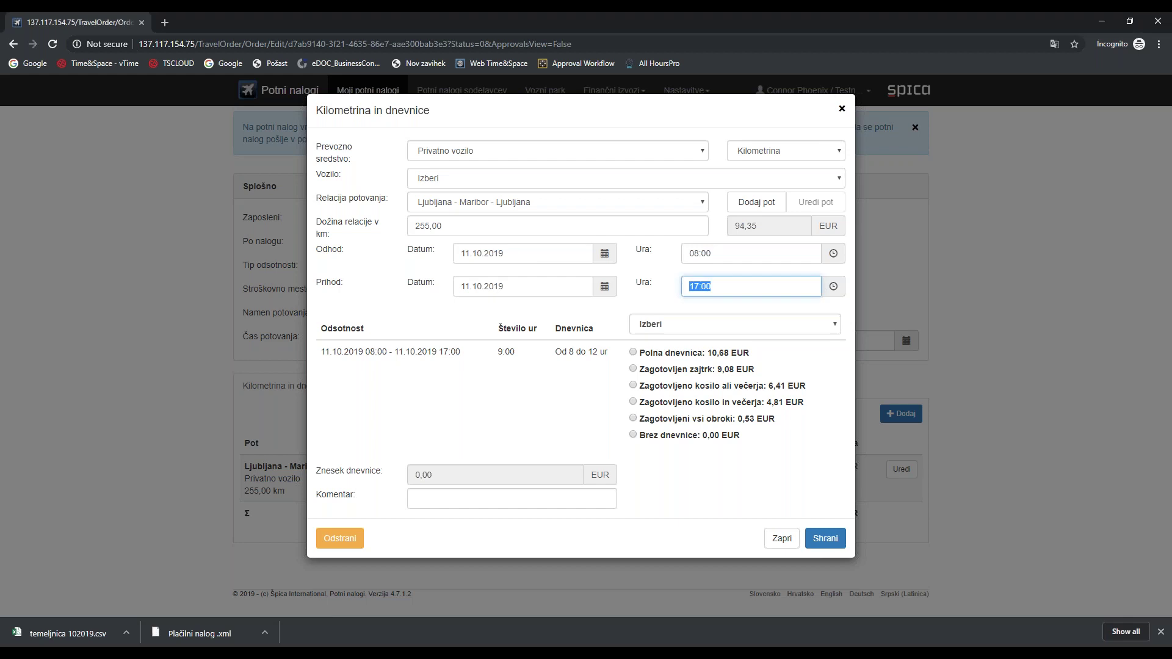